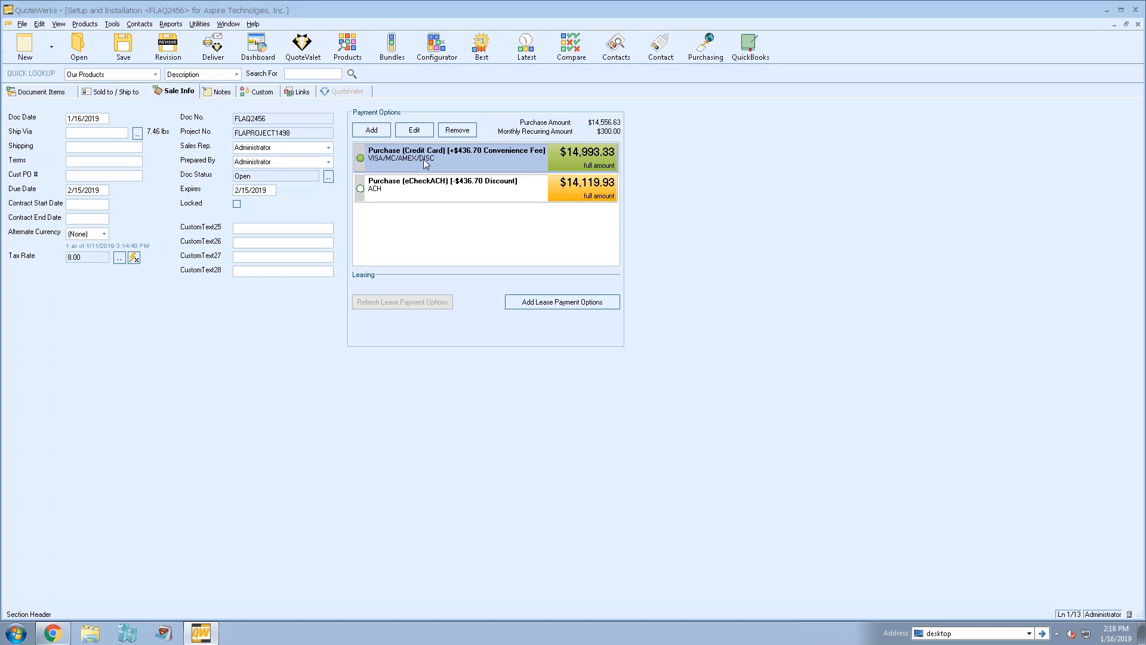
Open the Credit Card payment option for editing and select its display text
left_click(416, 130)
left_click_drag(416, 130, 694, 135)
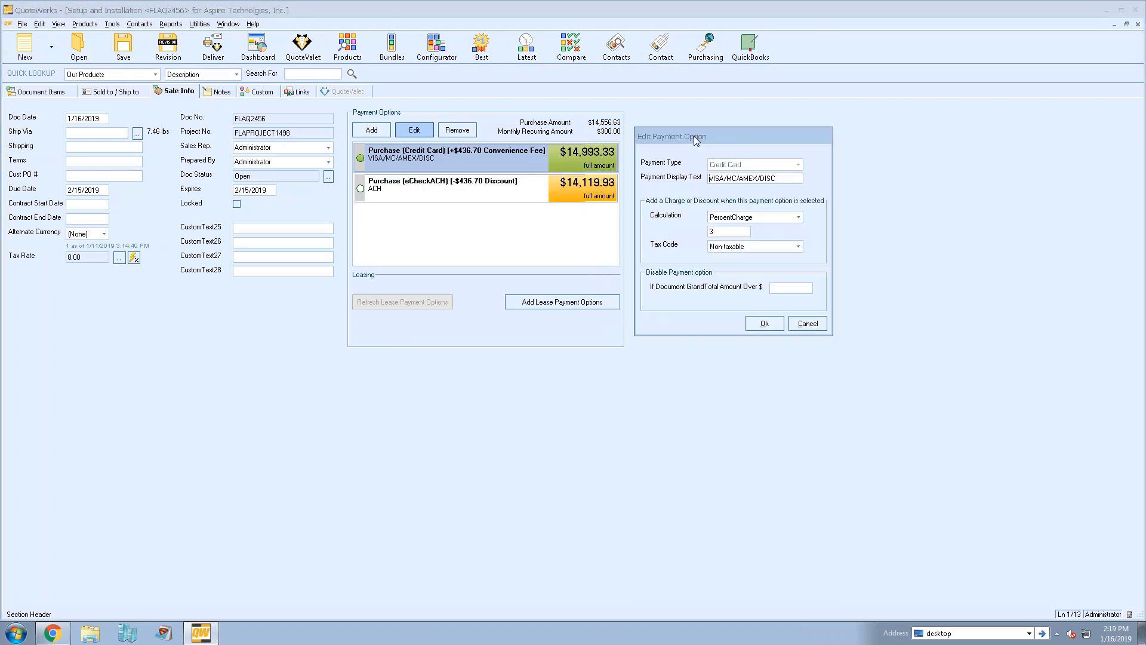
left_click_drag(784, 178, 708, 178)
Cycle Calculation through PercentCharge, FixedCharge and (None), ending back on PercentCharge
left_click(779, 218)
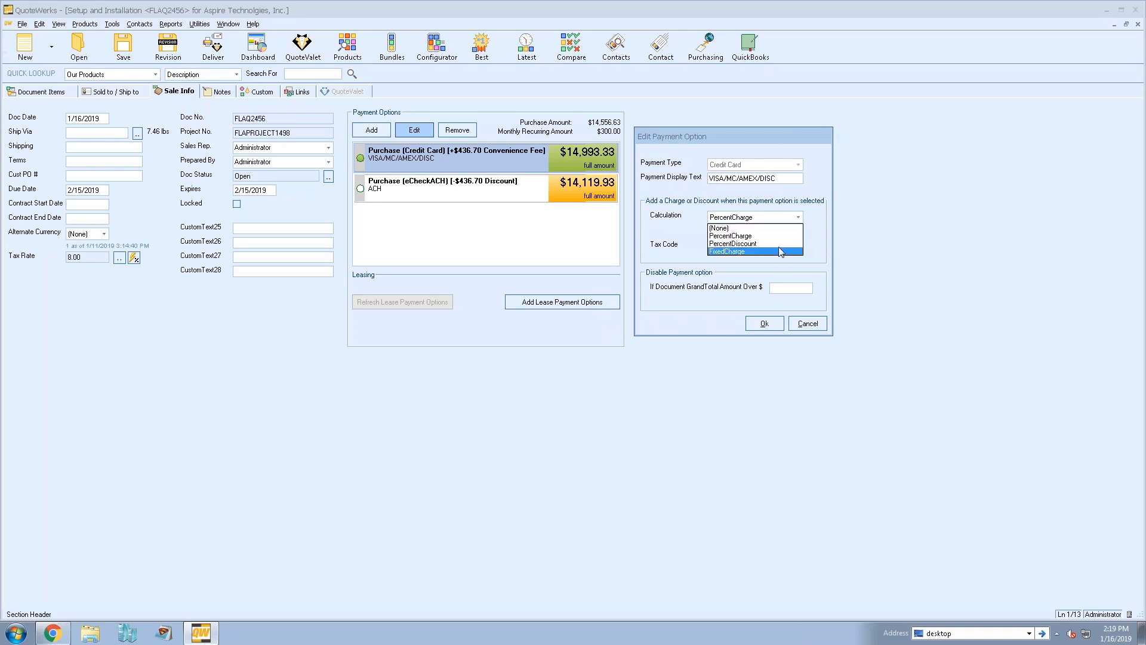
left_click(788, 235)
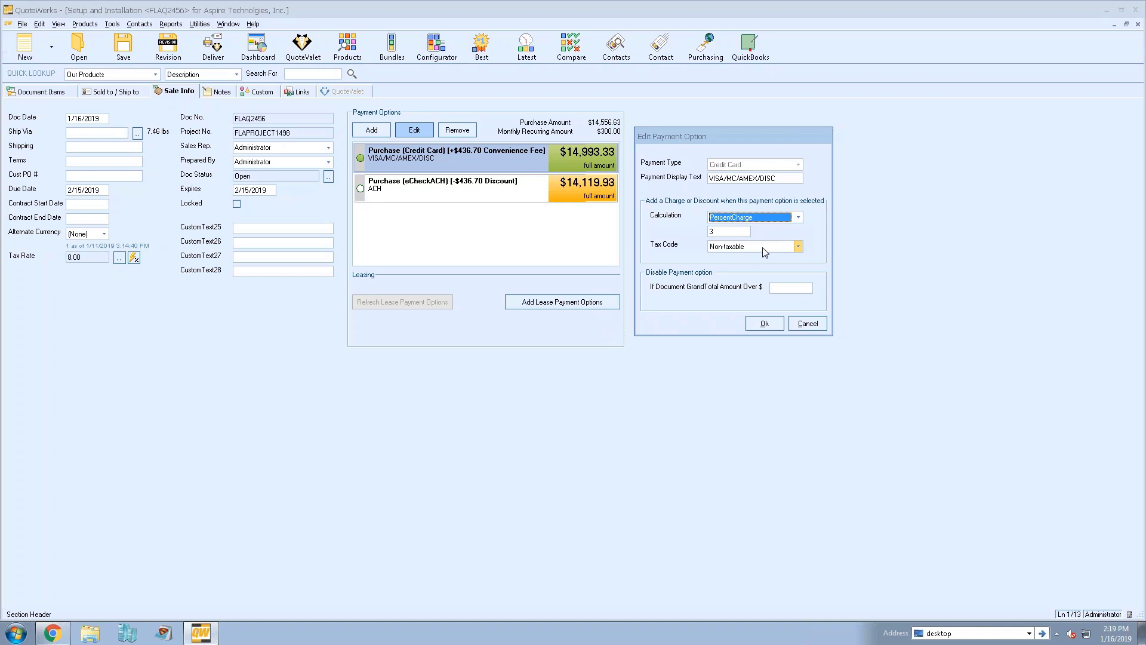
left_click(763, 219)
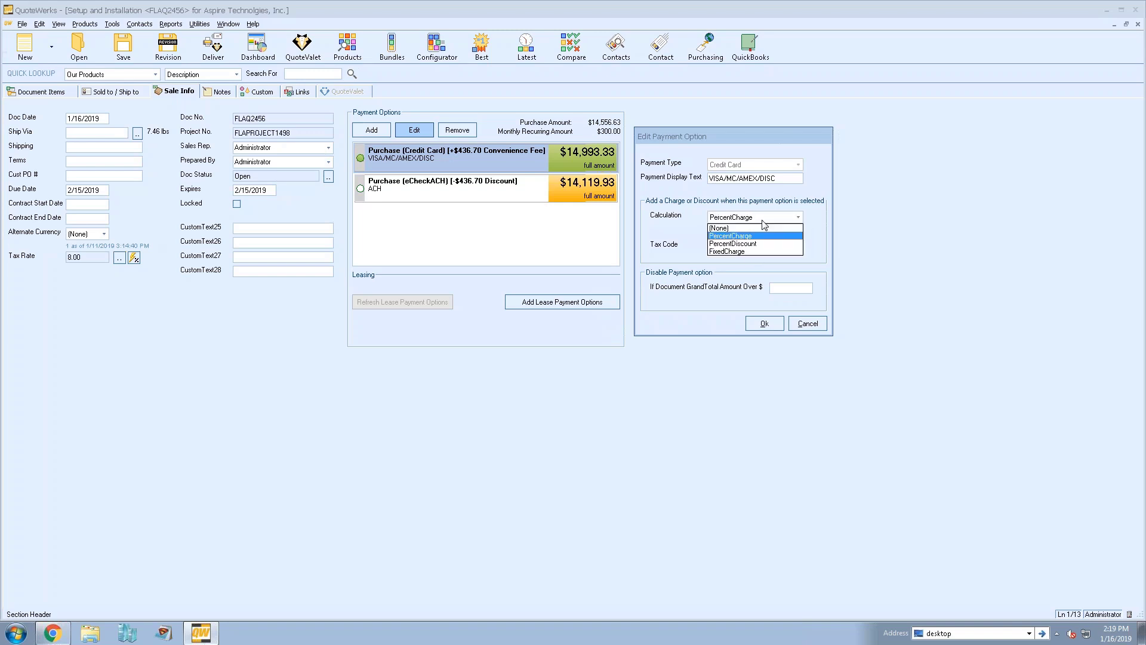
left_click(763, 252)
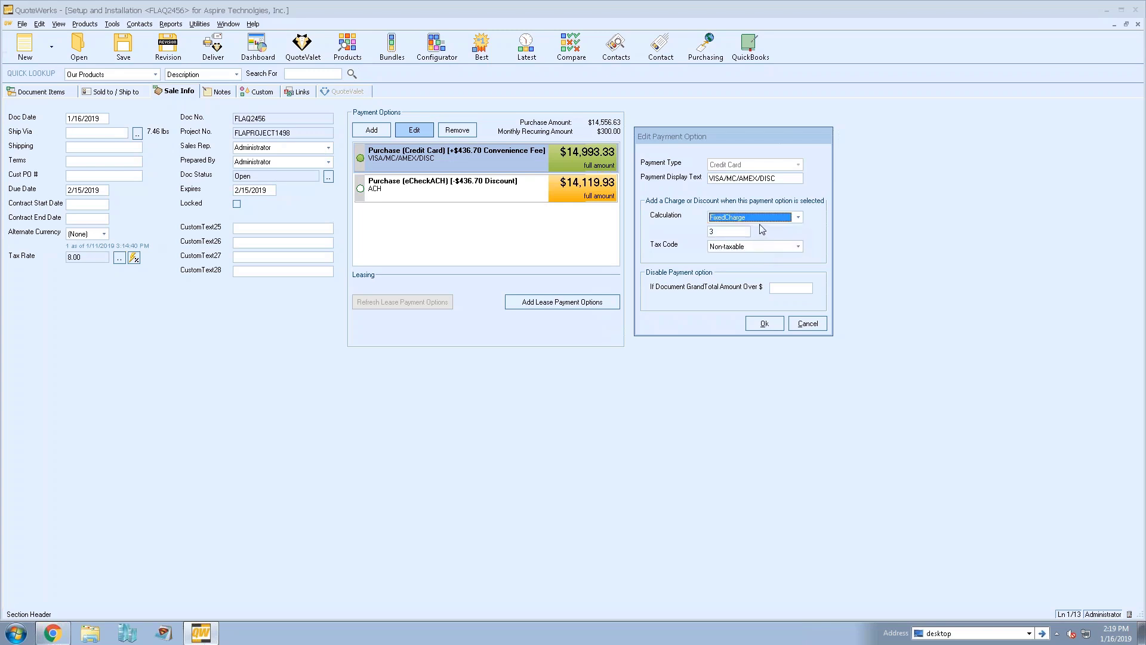
left_click(761, 218)
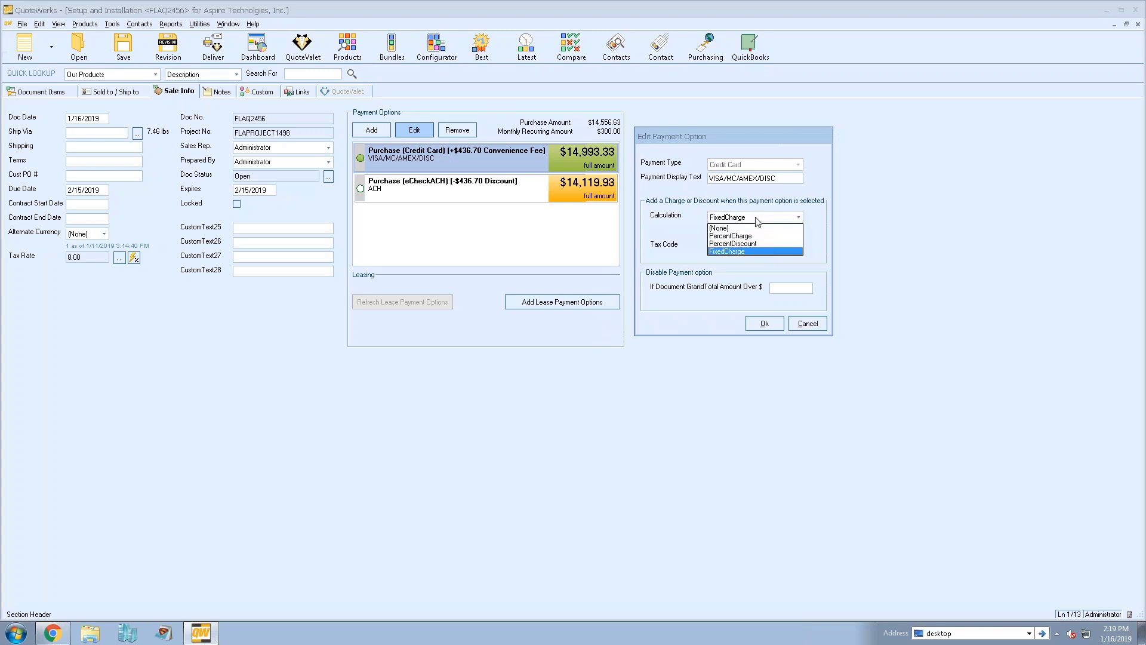
left_click(766, 227)
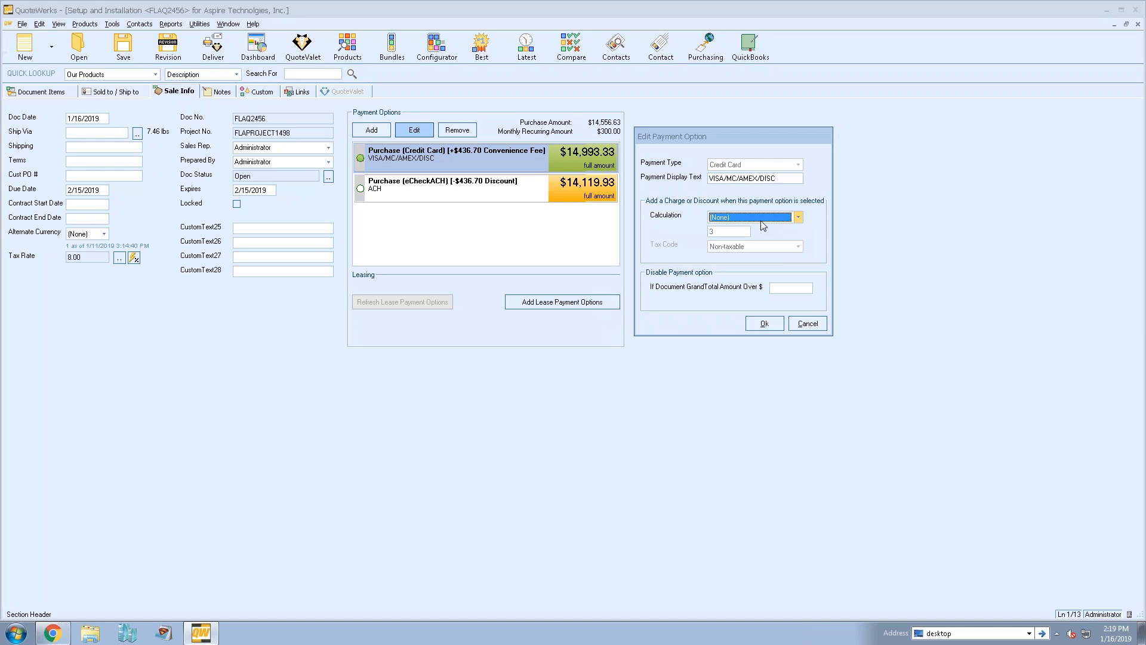
left_click(757, 219)
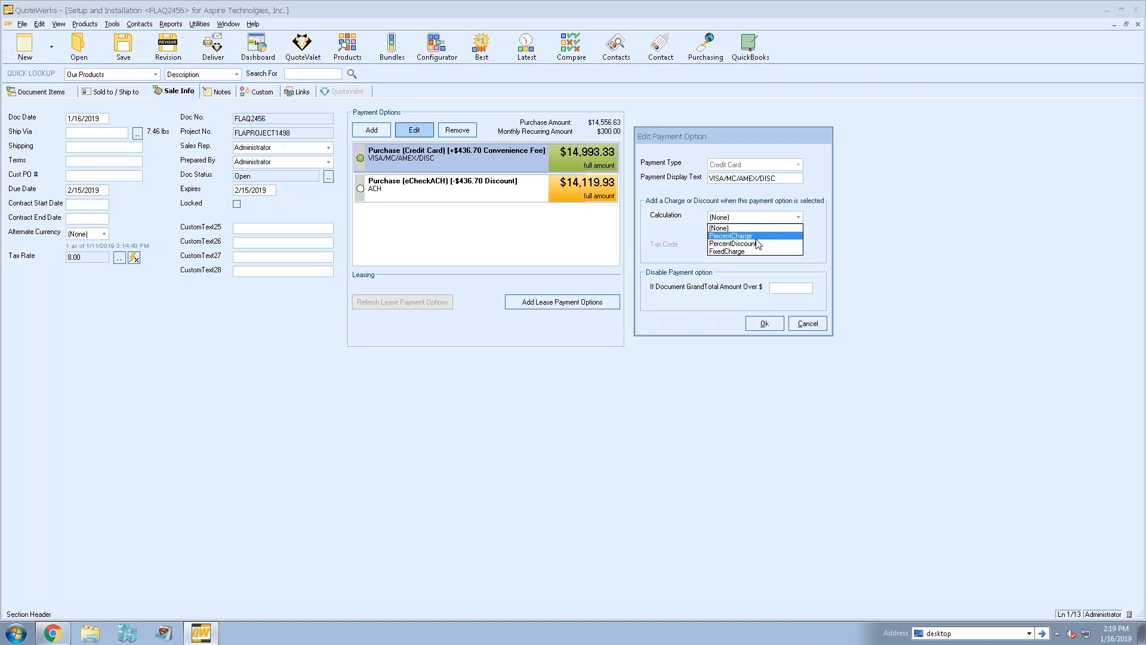
left_click(765, 230)
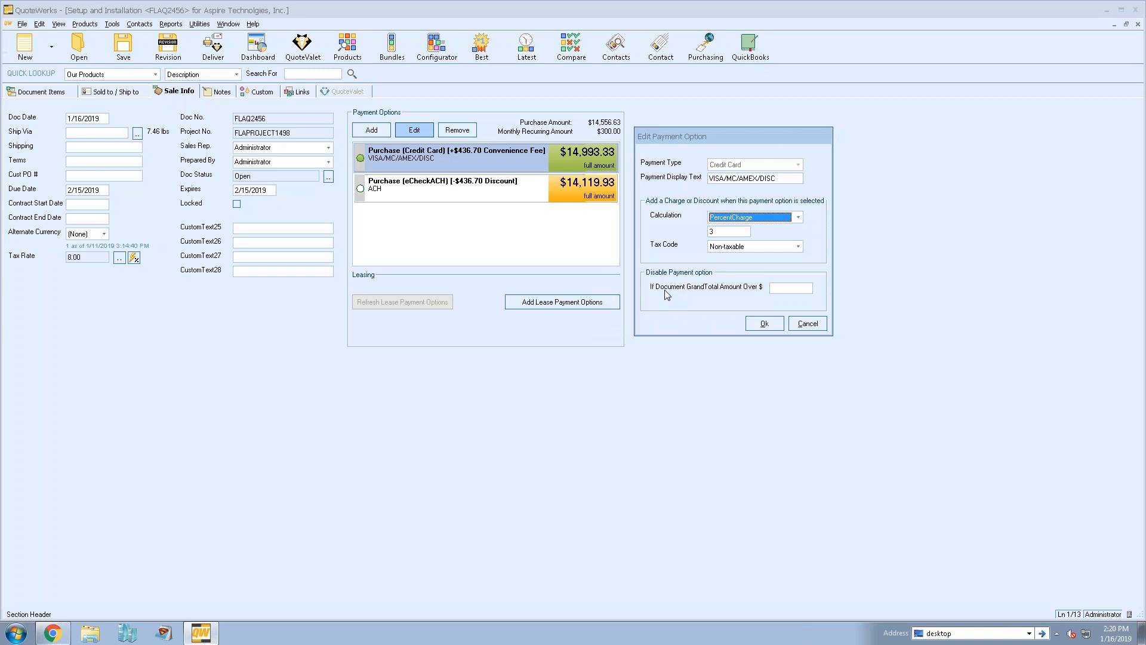
Enter 25000 in the 'If Document GrandTotal Amount Over $' field
left_click(789, 287)
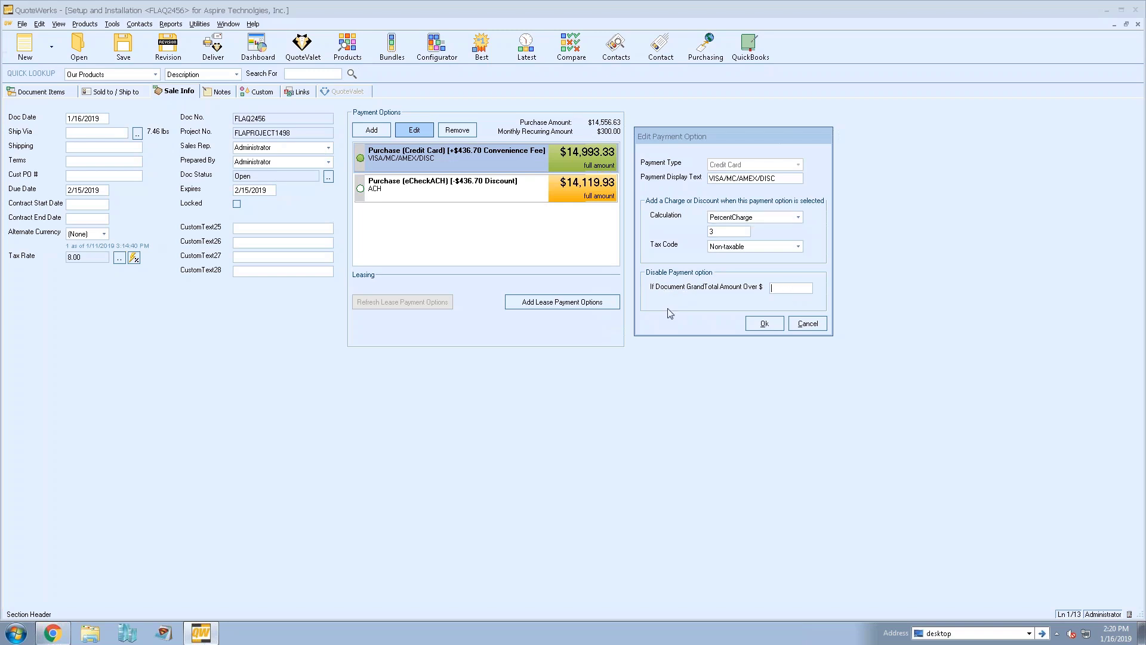
type("25000")
Cancel the Credit Card edits, review the eCheckACH PercentDiscount settings, and close unchanged
left_click(808, 323)
left_click(456, 191)
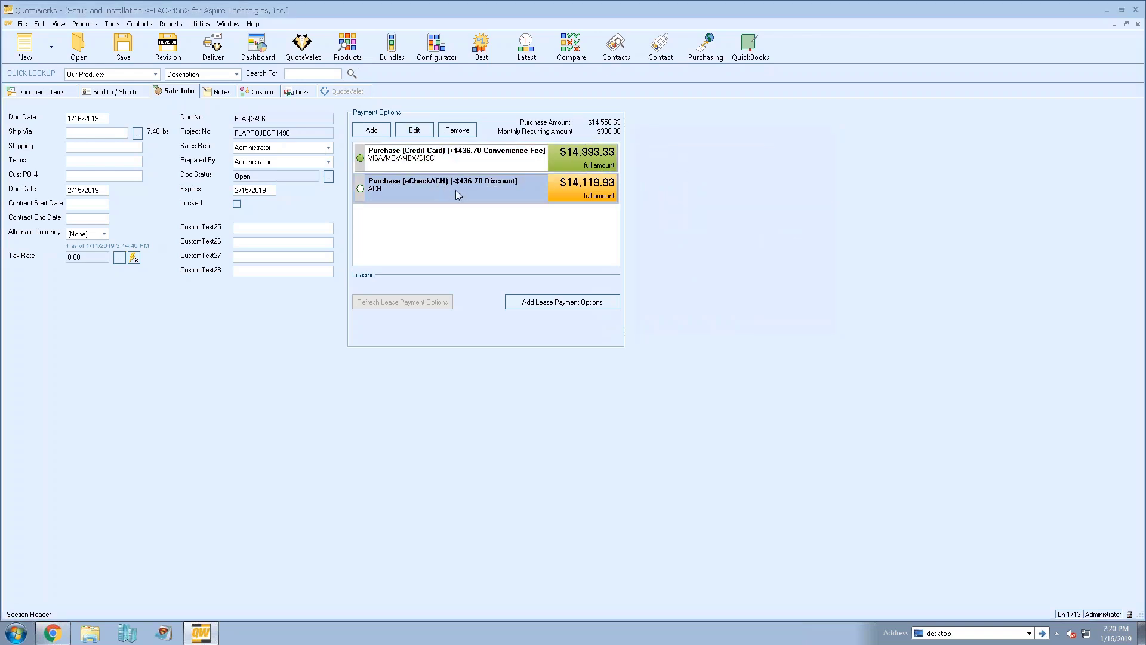
left_click(413, 131)
left_click_drag(470, 134, 733, 116)
double_click(734, 158)
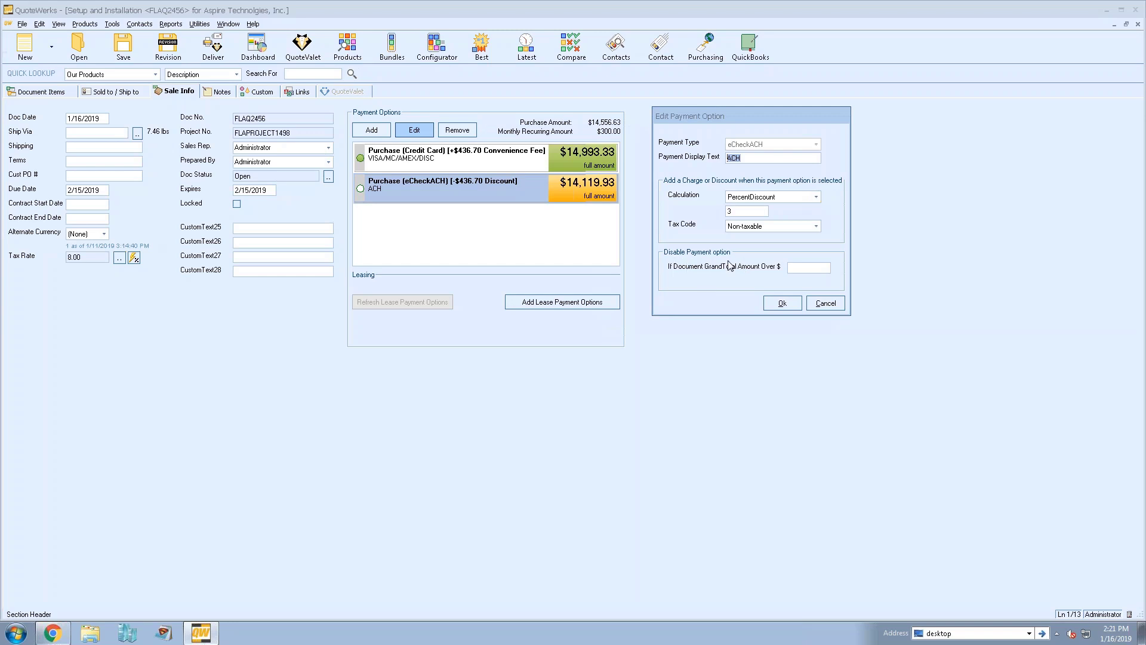
left_click(825, 301)
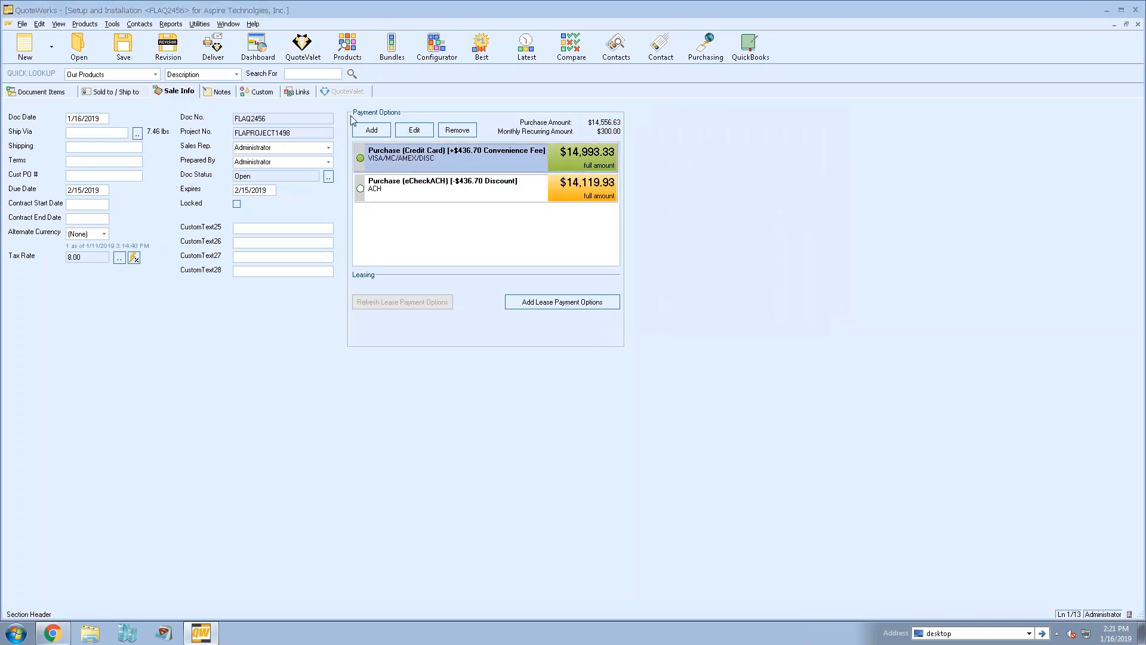
left_click(371, 129)
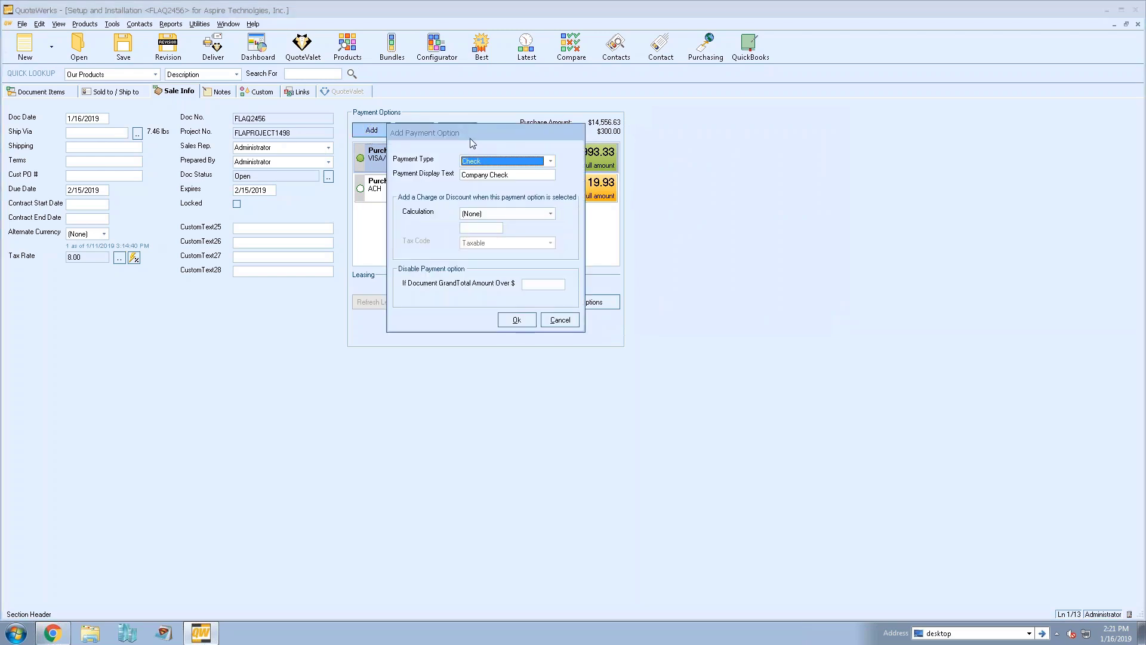
left_click_drag(743, 135, 741, 137)
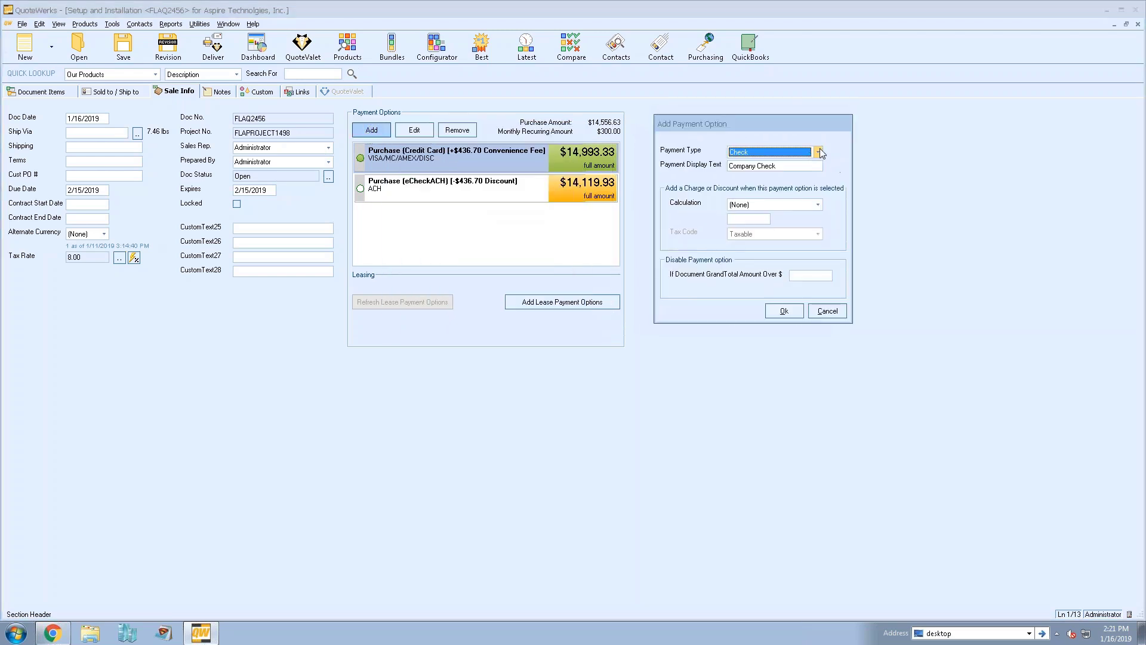
left_click(820, 152)
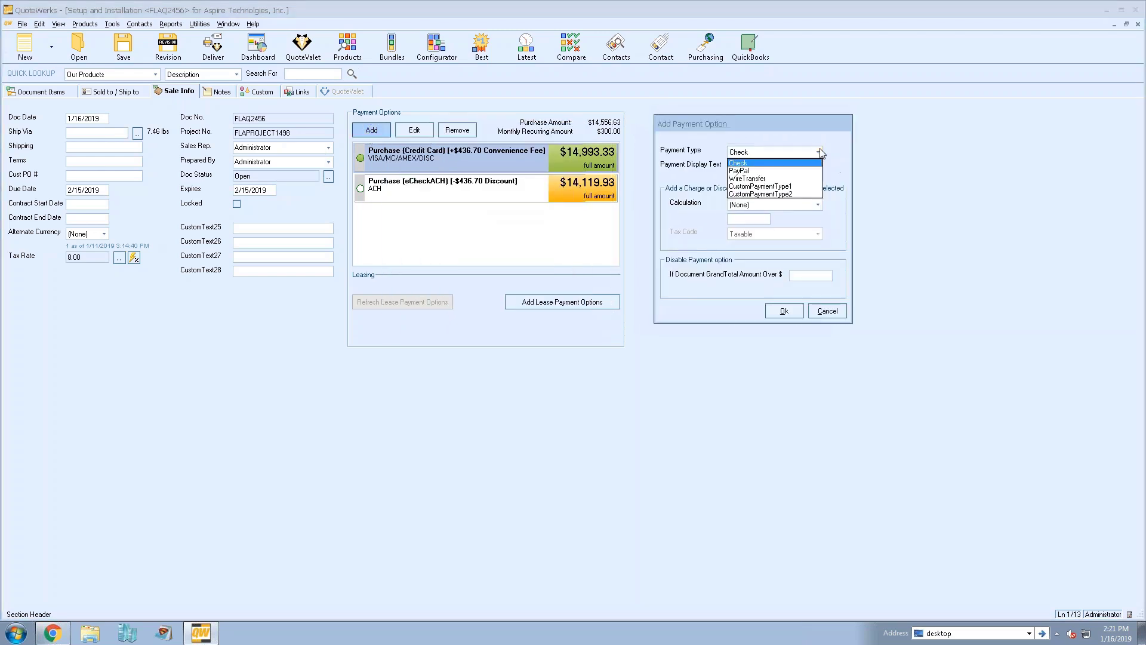
left_click(813, 187)
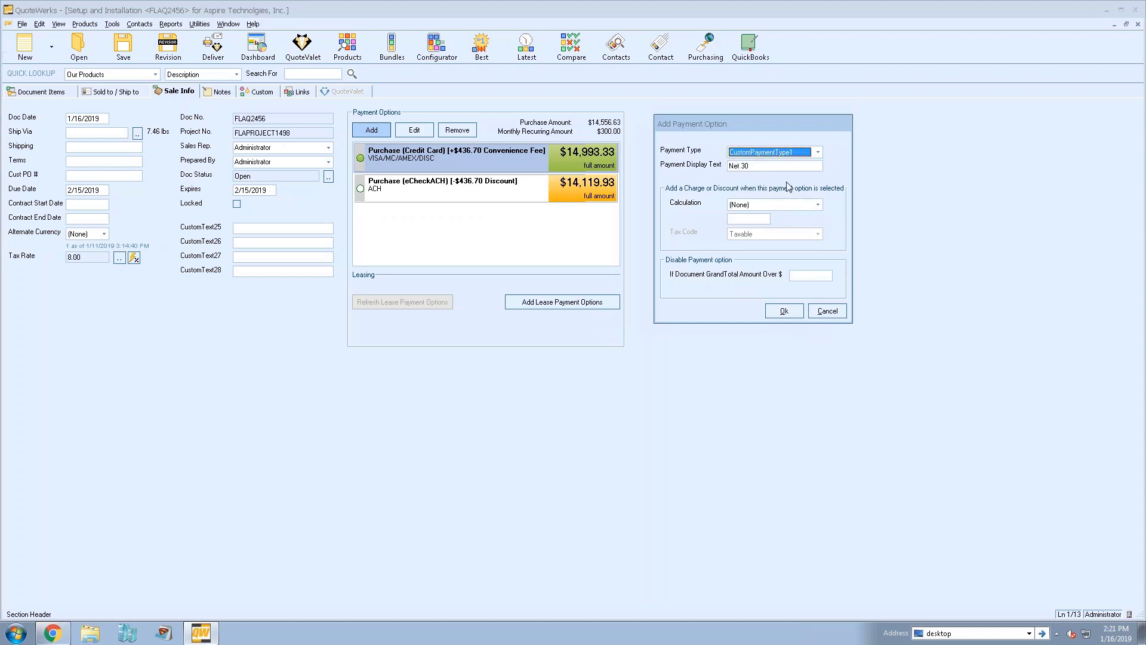
left_click_drag(750, 166, 695, 171)
left_click(766, 168)
left_click(783, 311)
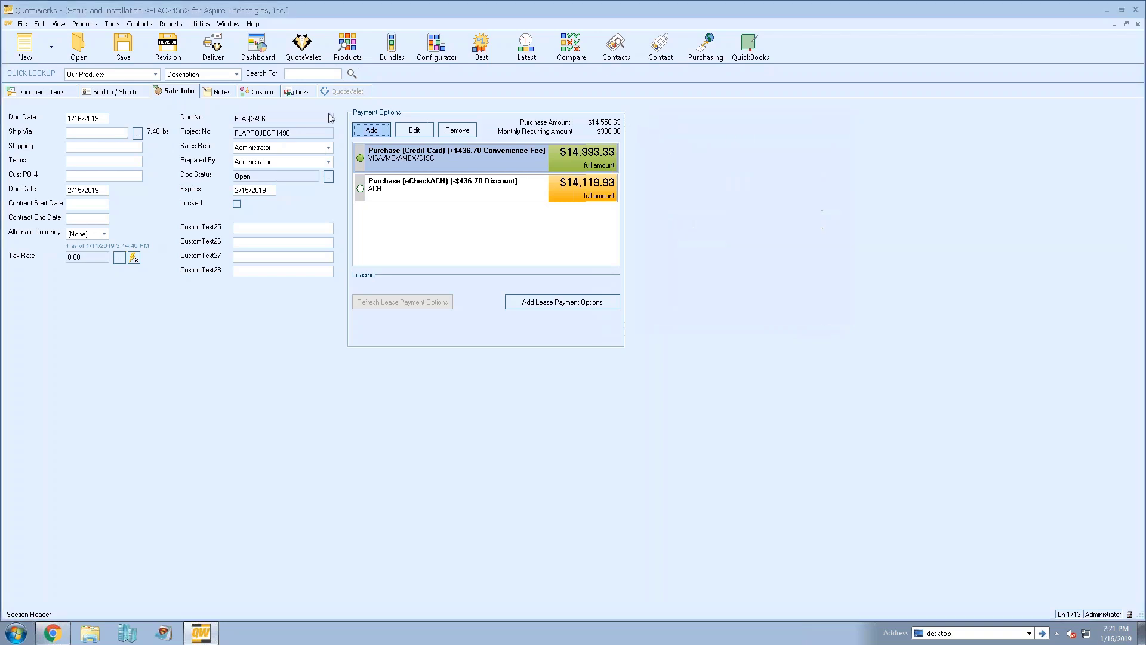
Open Tools > Options on the Payment tab and select the default Credit Card row
left_click(111, 24)
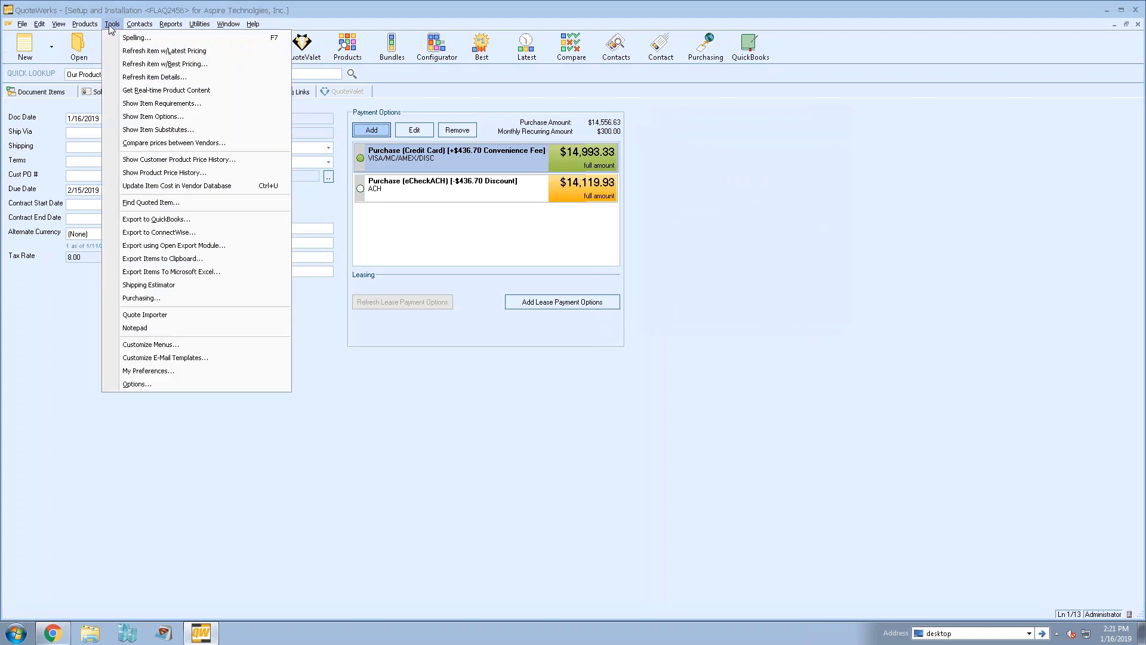
left_click(181, 385)
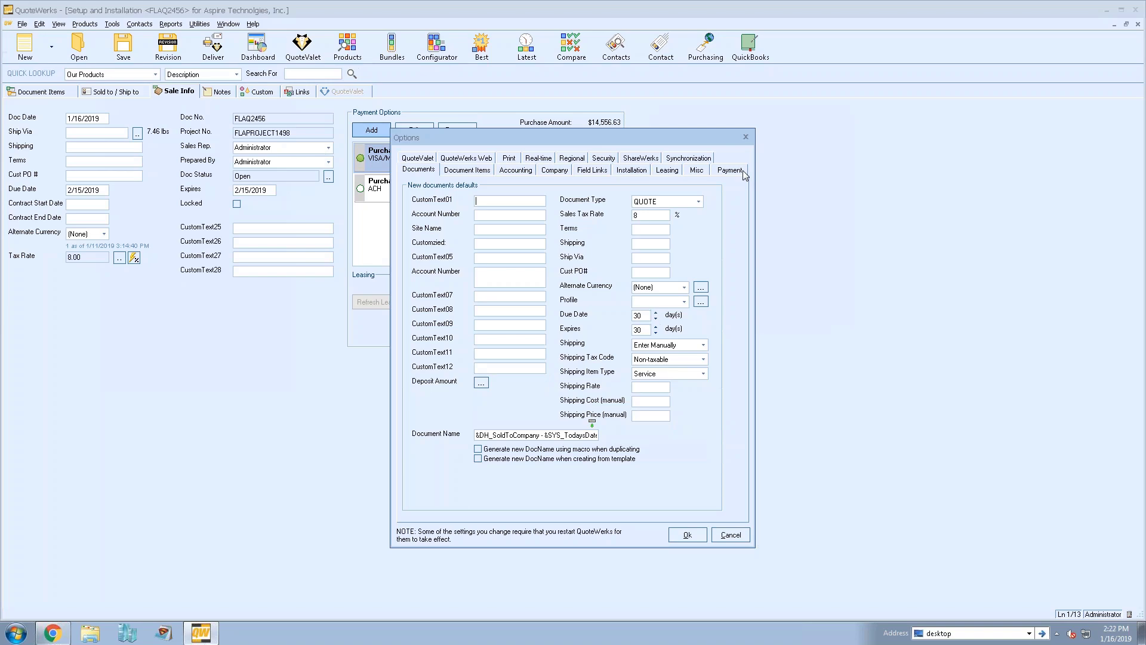
left_click(742, 171)
left_click_drag(567, 136, 753, 97)
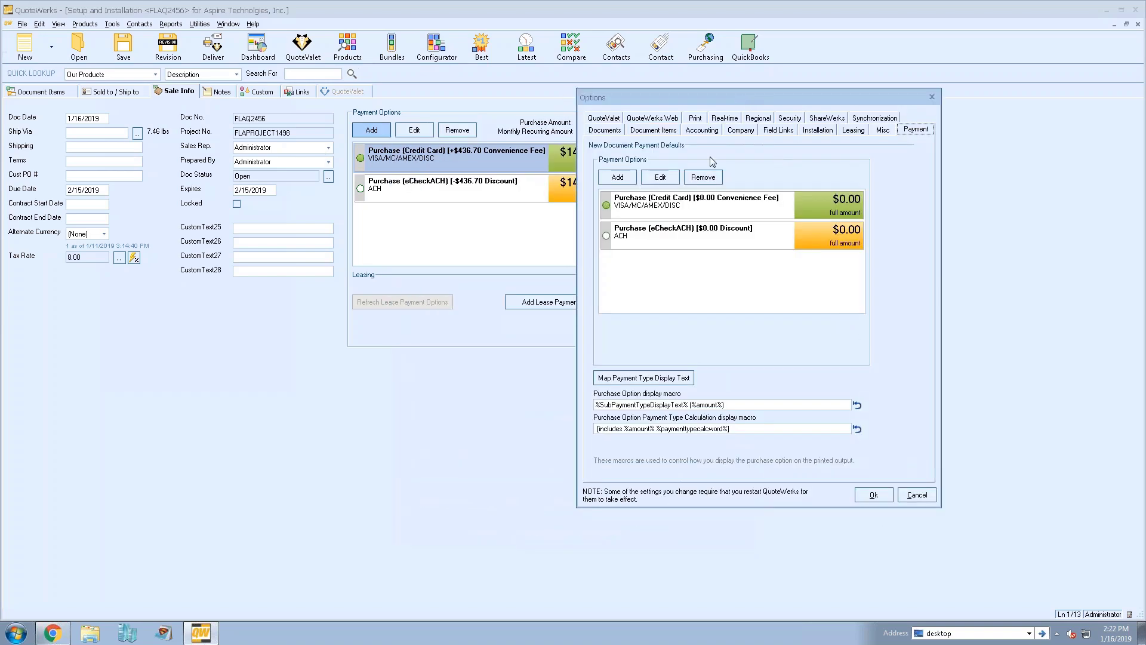
left_click(673, 210)
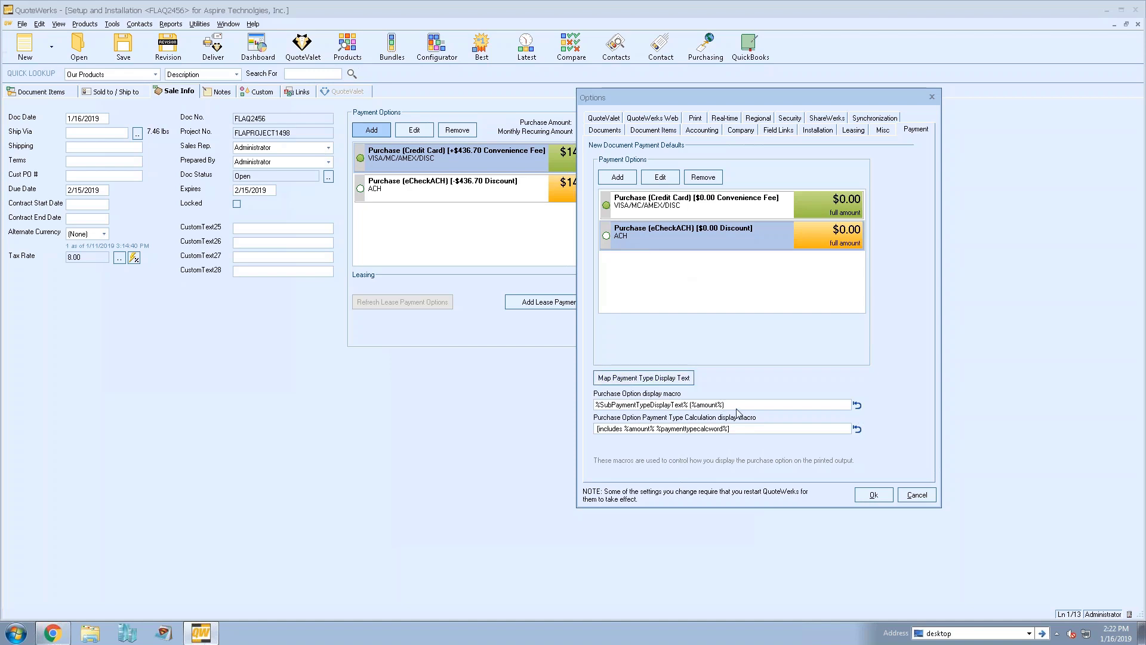
Select the Purchase Option display macro text, then cancel the Options dialog without changes
left_click_drag(738, 405, 555, 406)
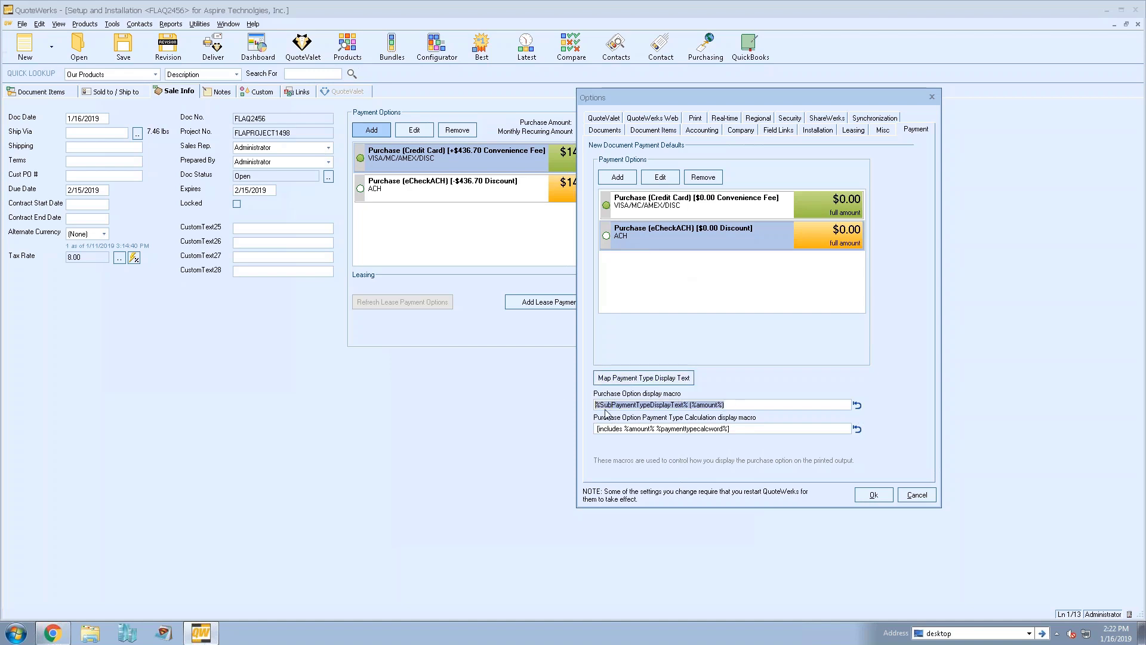
key("End")
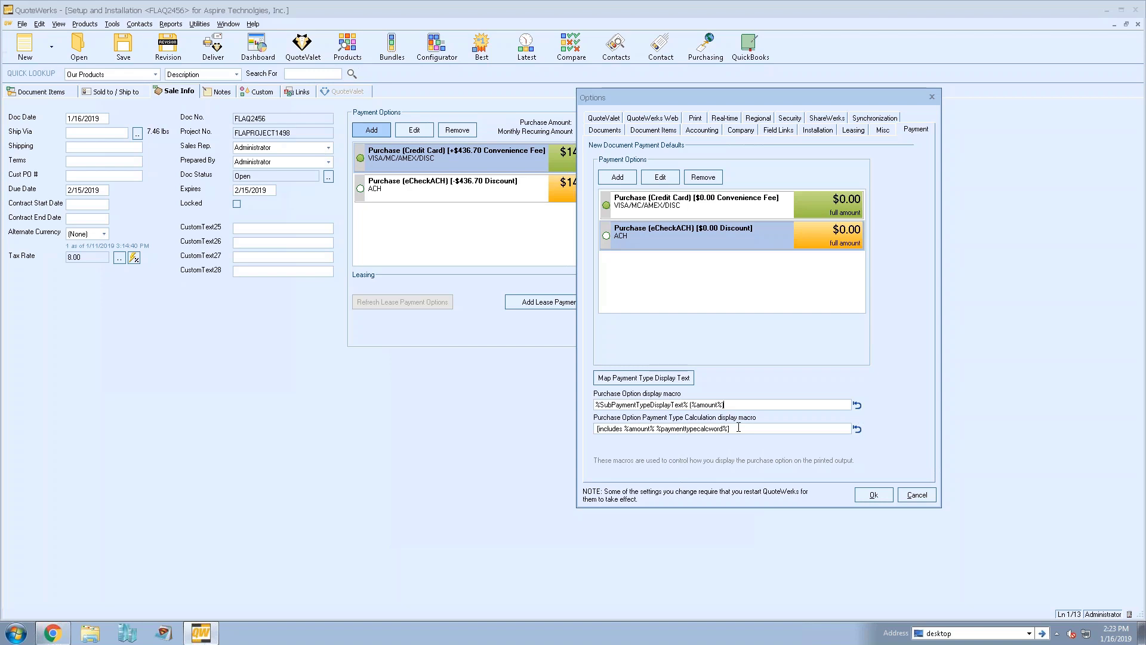
left_click(913, 130)
left_click(916, 494)
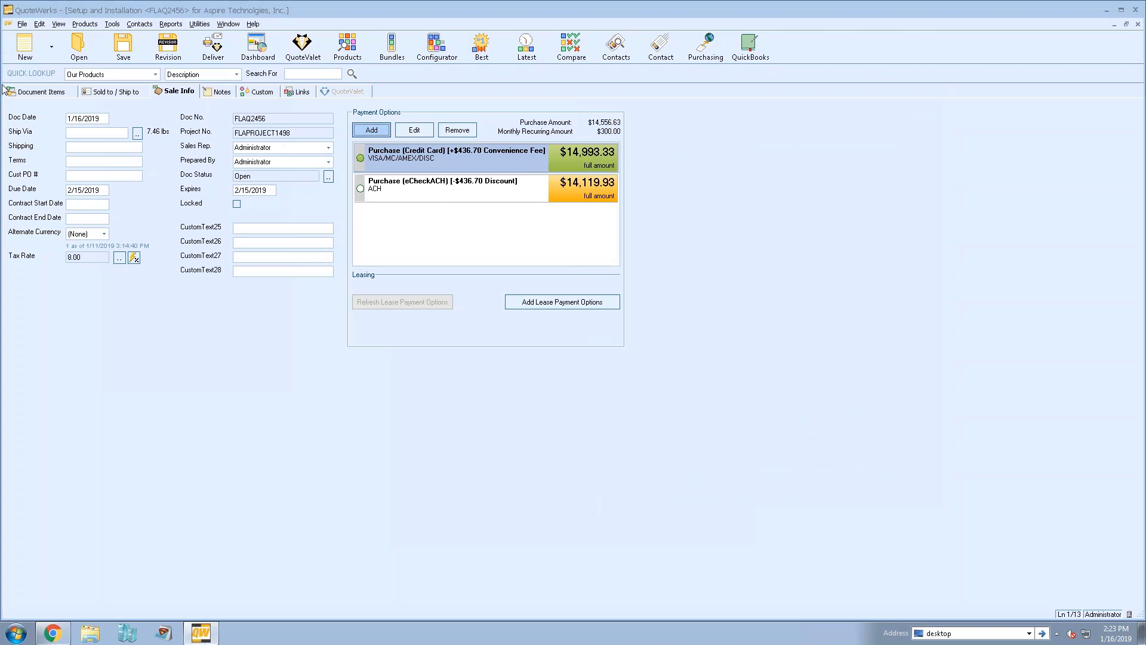
On the quote's line items, bring up Find with Ctrl+F and inspect its match rule choices
left_click(27, 91)
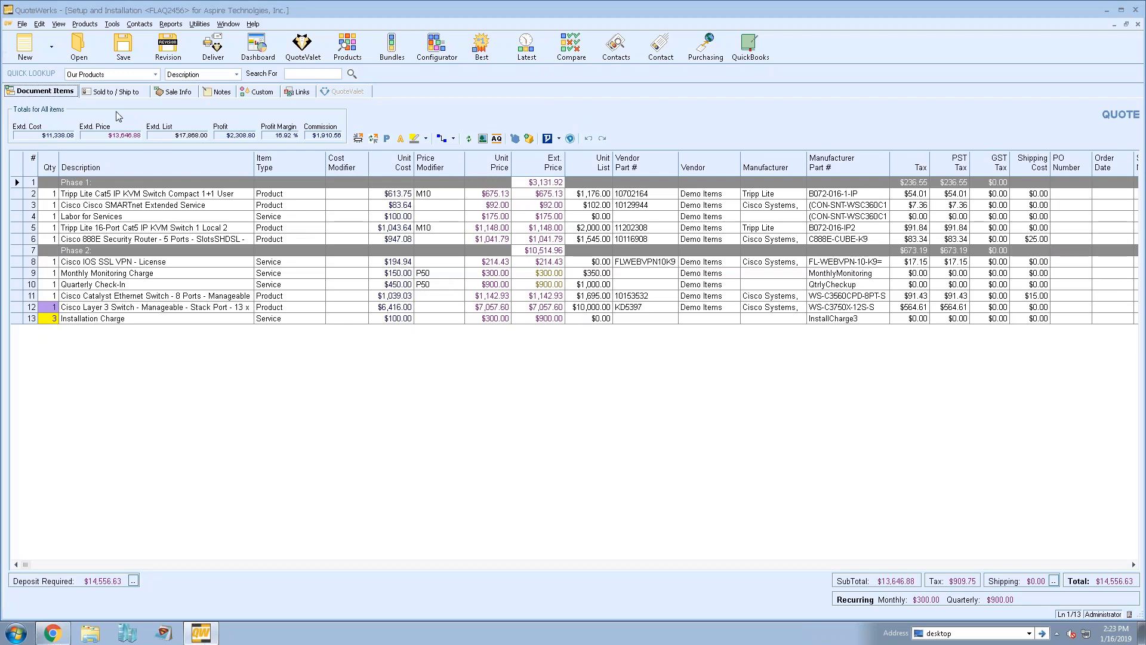
left_click(90, 194)
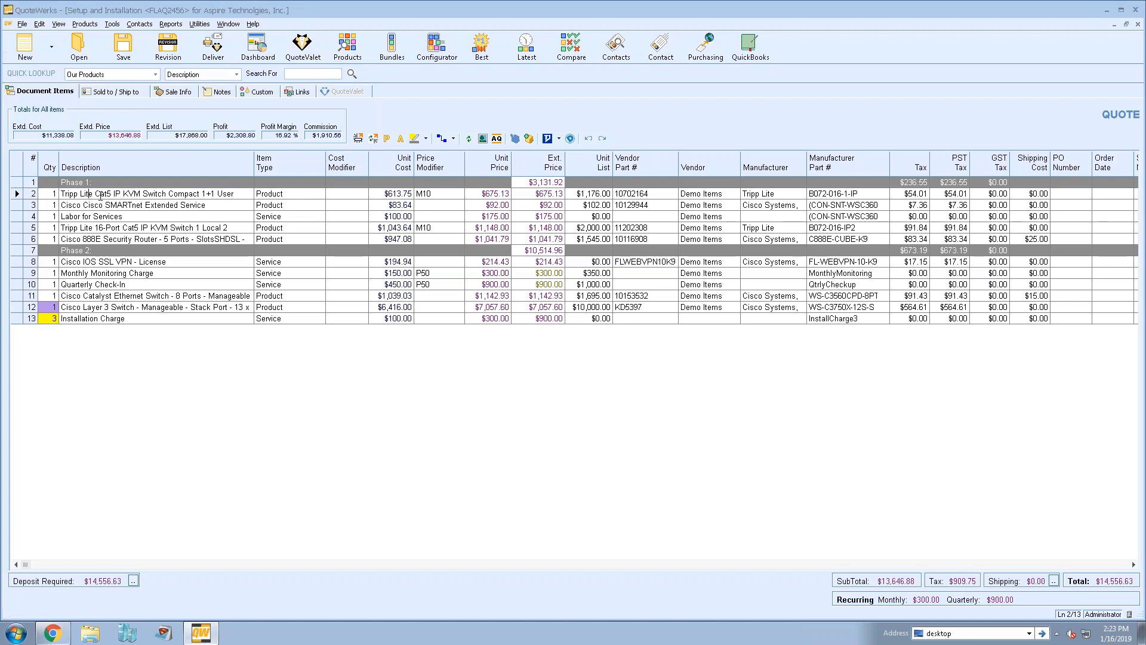
key("ctrl+f")
left_click_drag(137, 31, 159, 353)
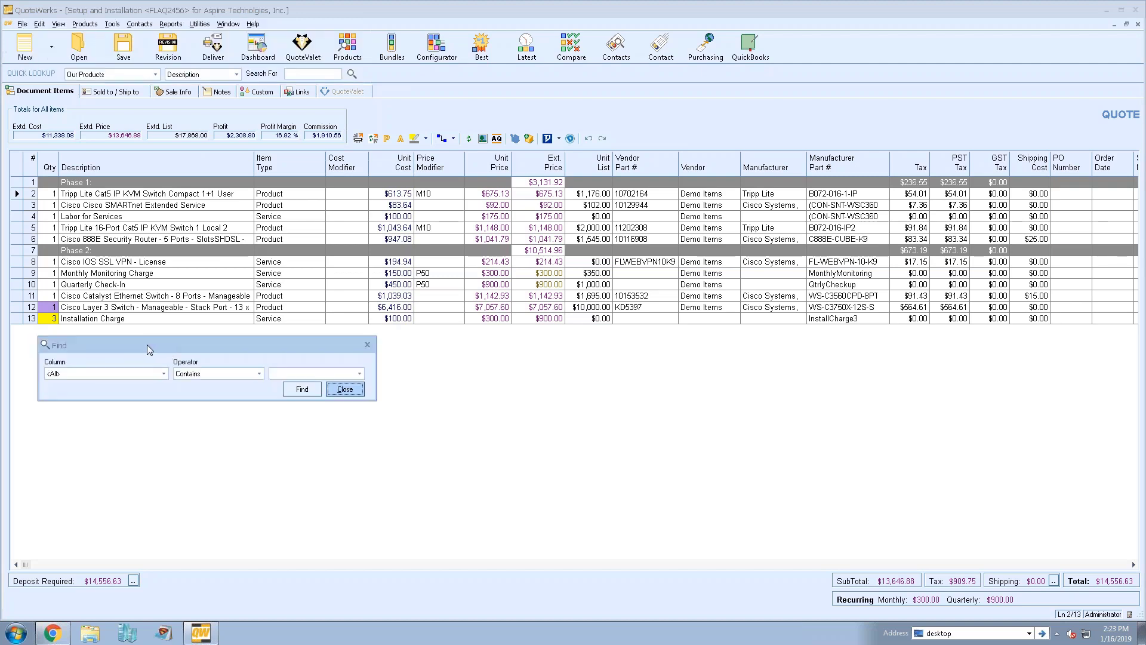
mouse_move(137, 346)
left_mouse_down()
mouse_move(671, 385)
mouse_move(767, 373)
mouse_move(90, 341)
mouse_move(142, 341)
left_mouse_up()
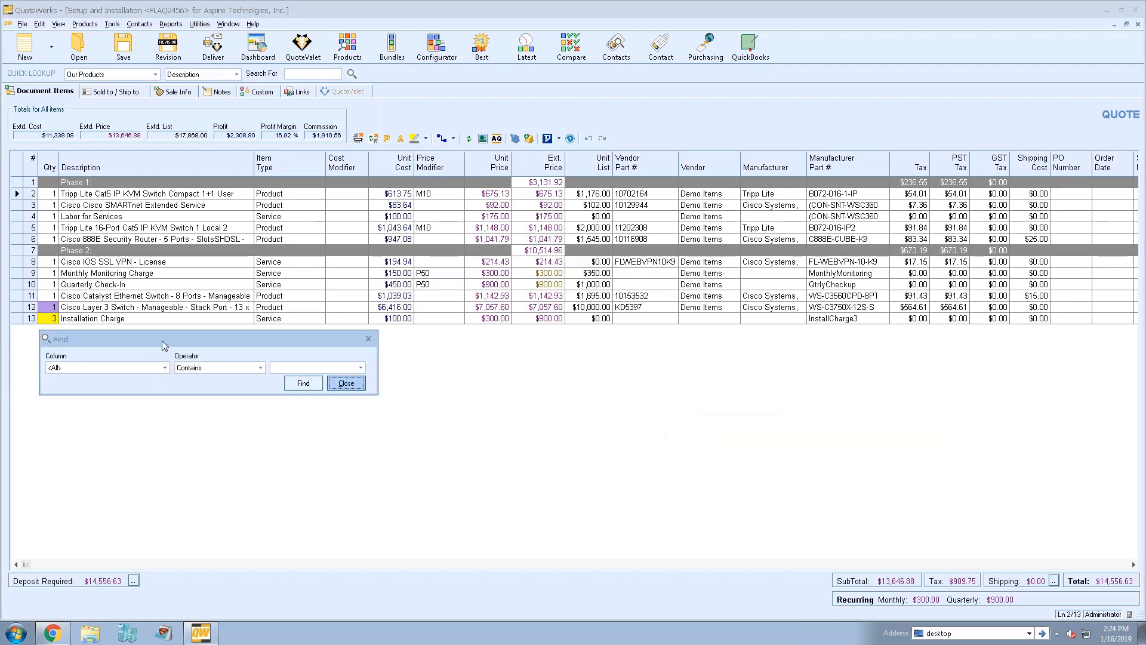
left_click(346, 383)
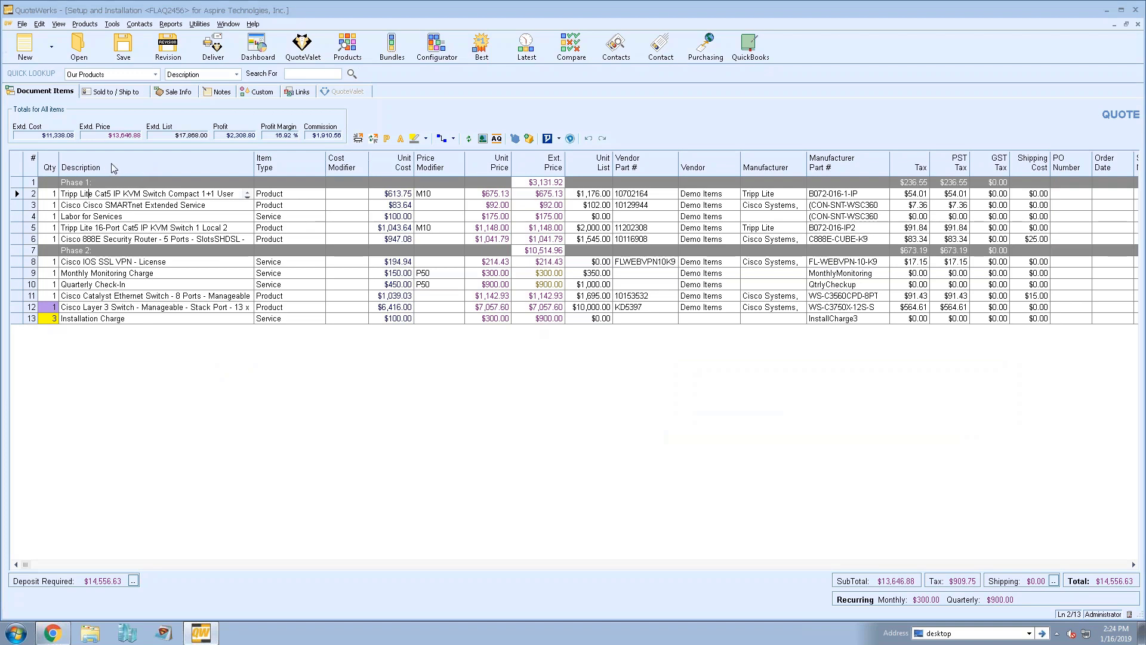
key("ctrl+f")
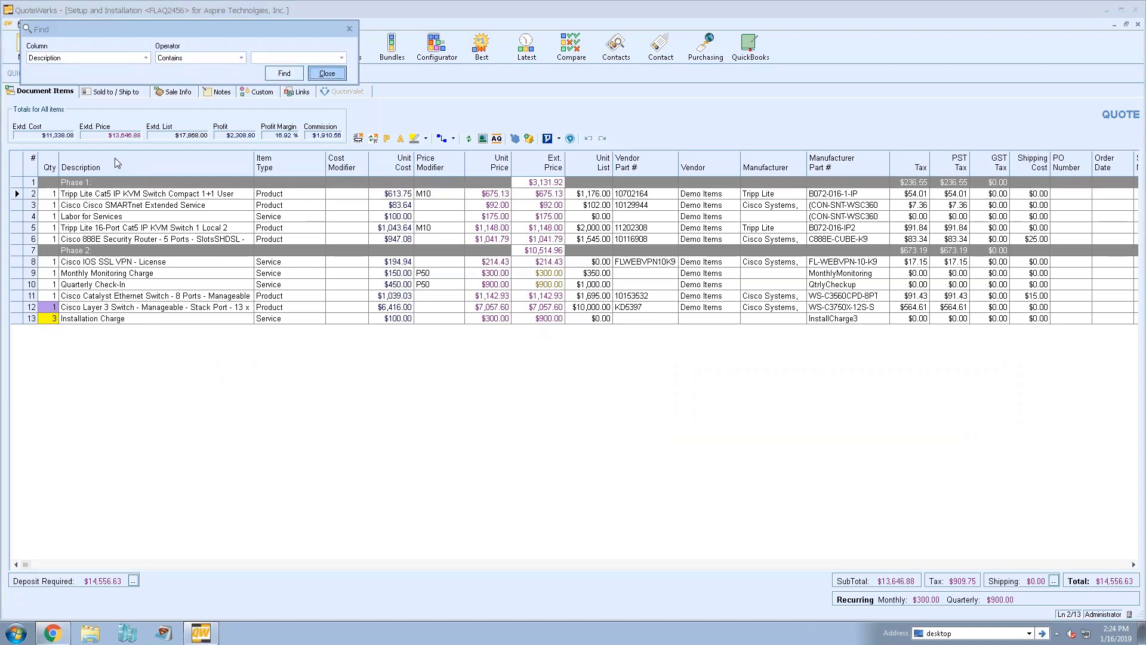
left_click(215, 59)
left_click(215, 59)
left_click(281, 58)
left_click(327, 73)
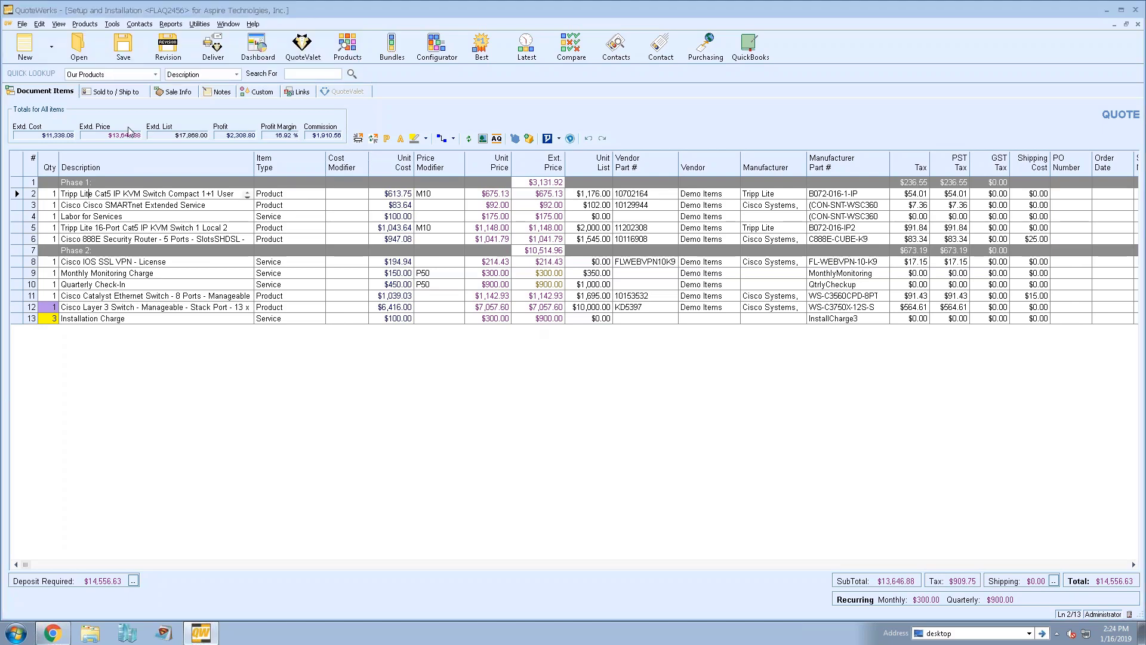
Reopen Find from the Edit menu and review the searchable columns, keeping all columns
left_click(40, 25)
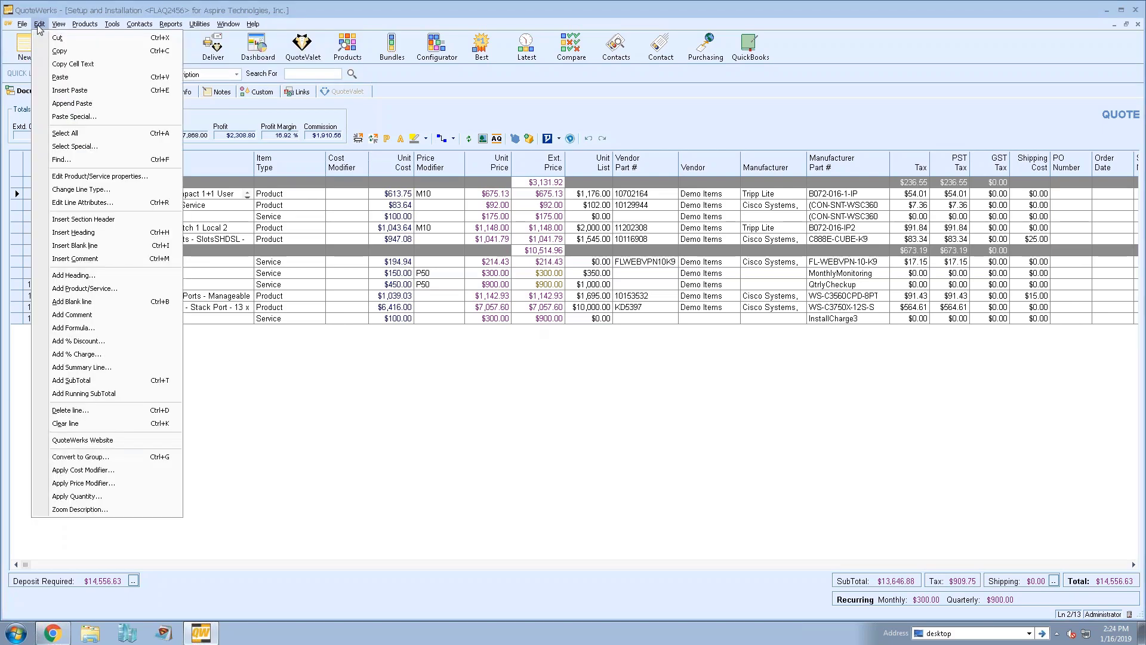
left_click(105, 161)
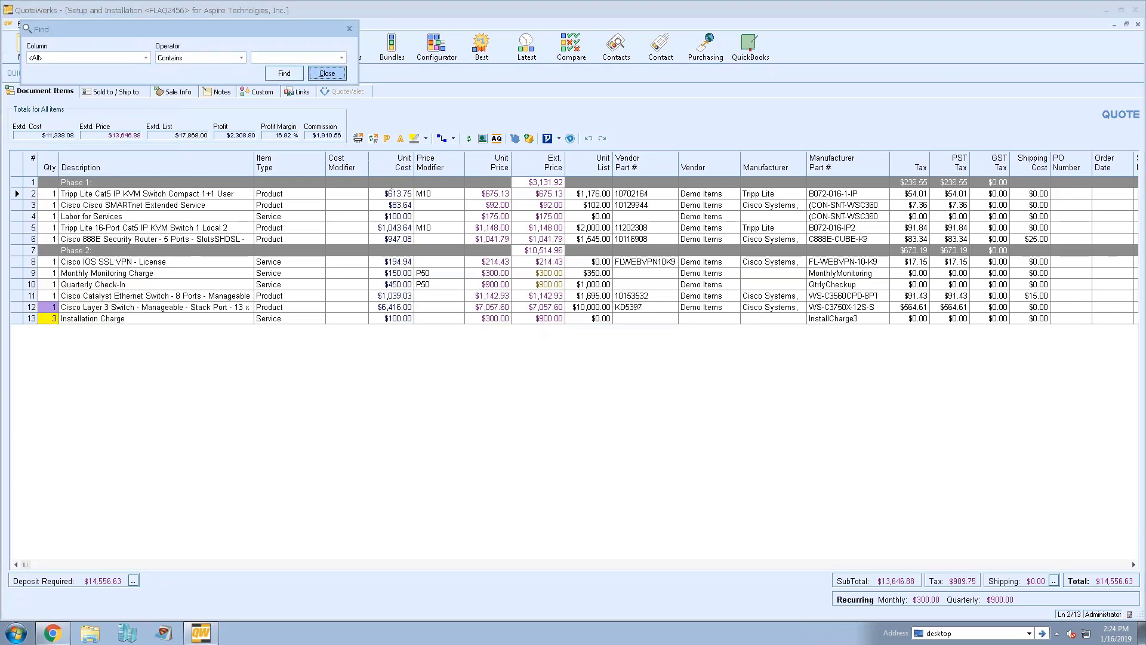
left_click(327, 74)
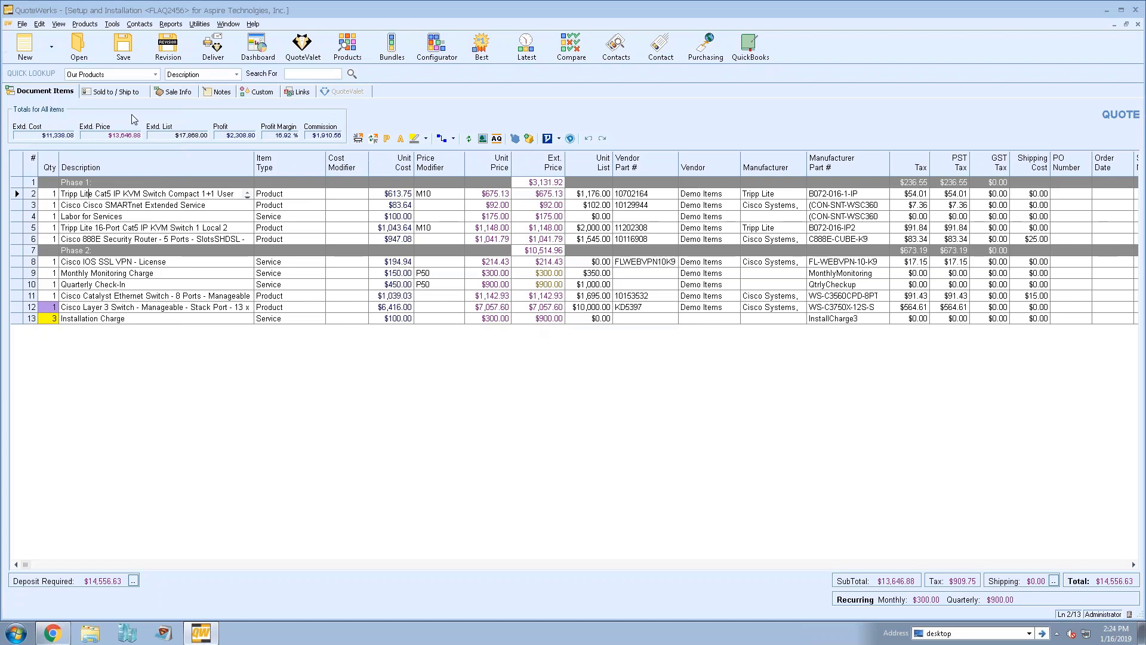
key("ctrl+f")
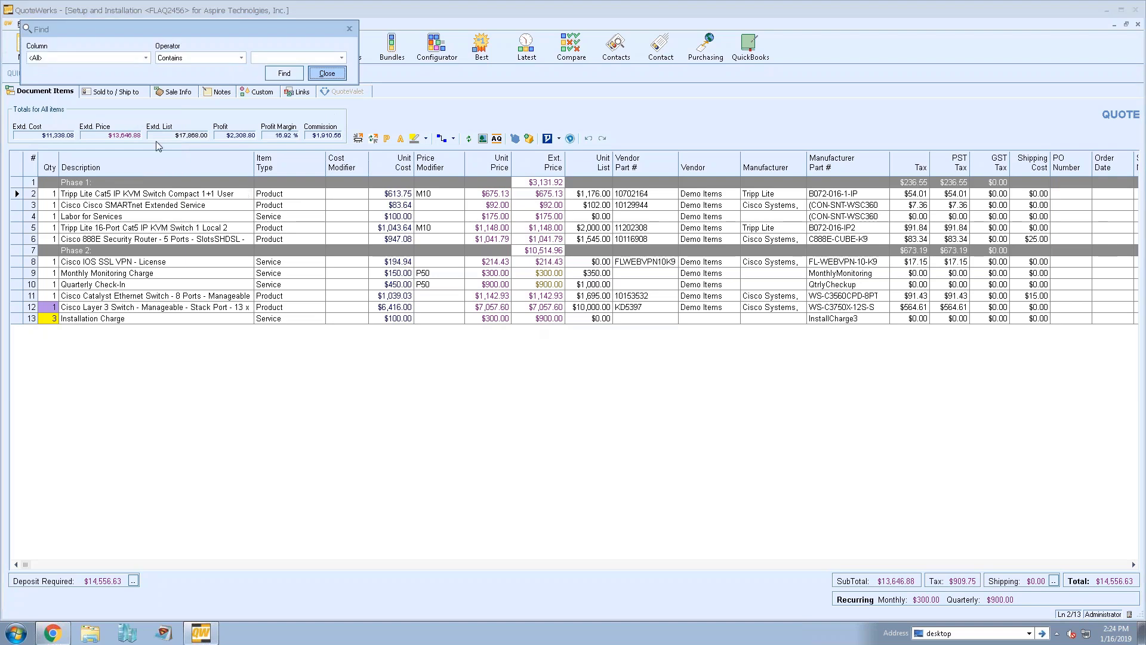
left_click_drag(150, 34, 158, 354)
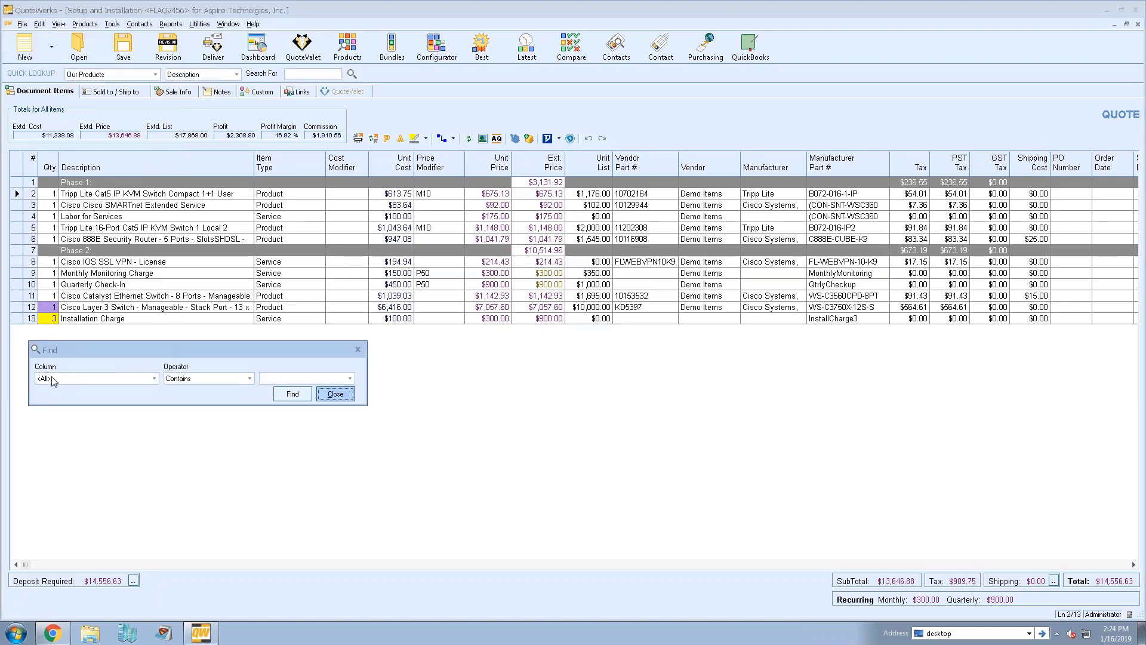
left_click(154, 378)
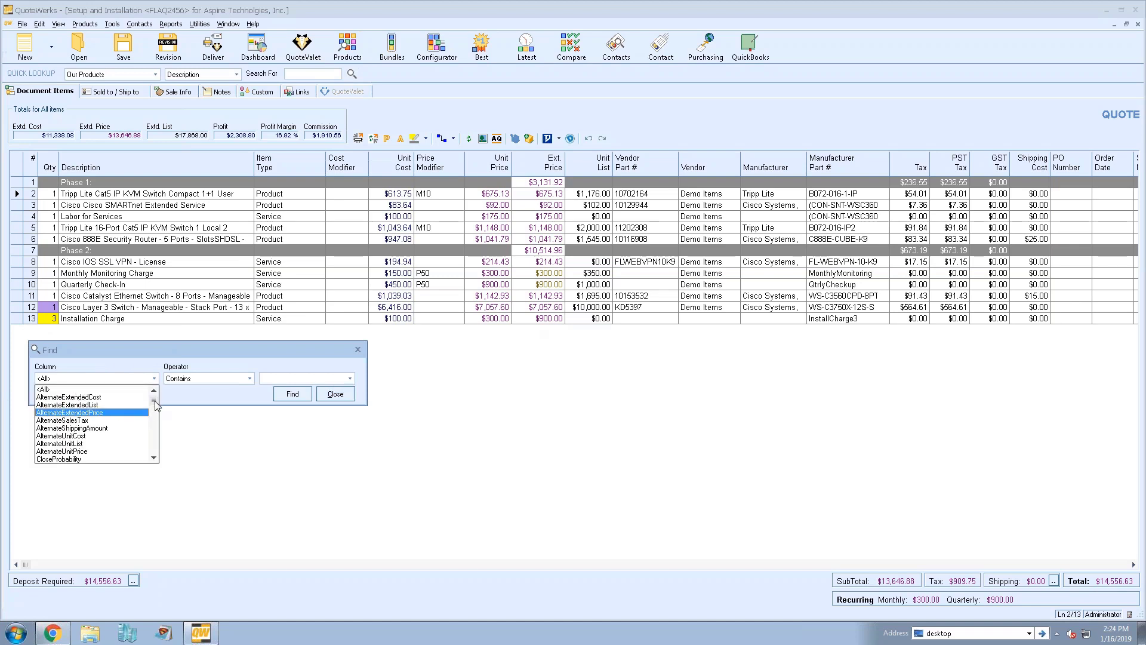
mouse_move(154, 399)
left_mouse_down()
mouse_move(156, 461)
mouse_move(157, 400)
left_mouse_up()
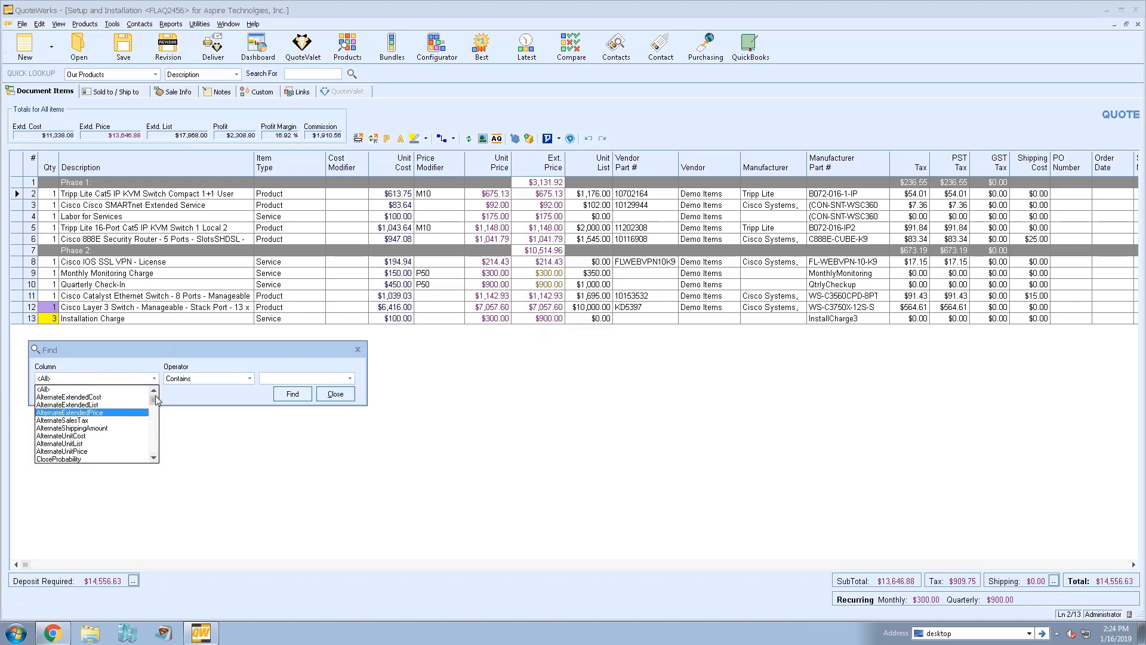
left_click(144, 355)
left_click(332, 395)
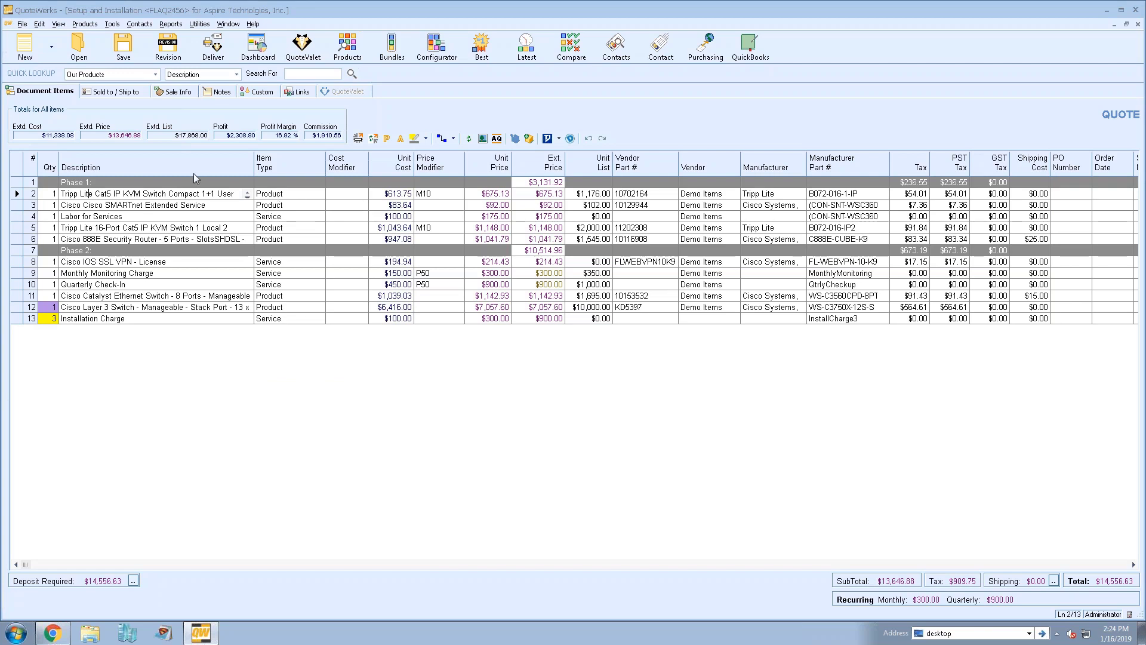
Search Descriptions for 'tripp', stepping from line 2 to line 5 and back to line 2
left_click(123, 163)
key("ctrl+f")
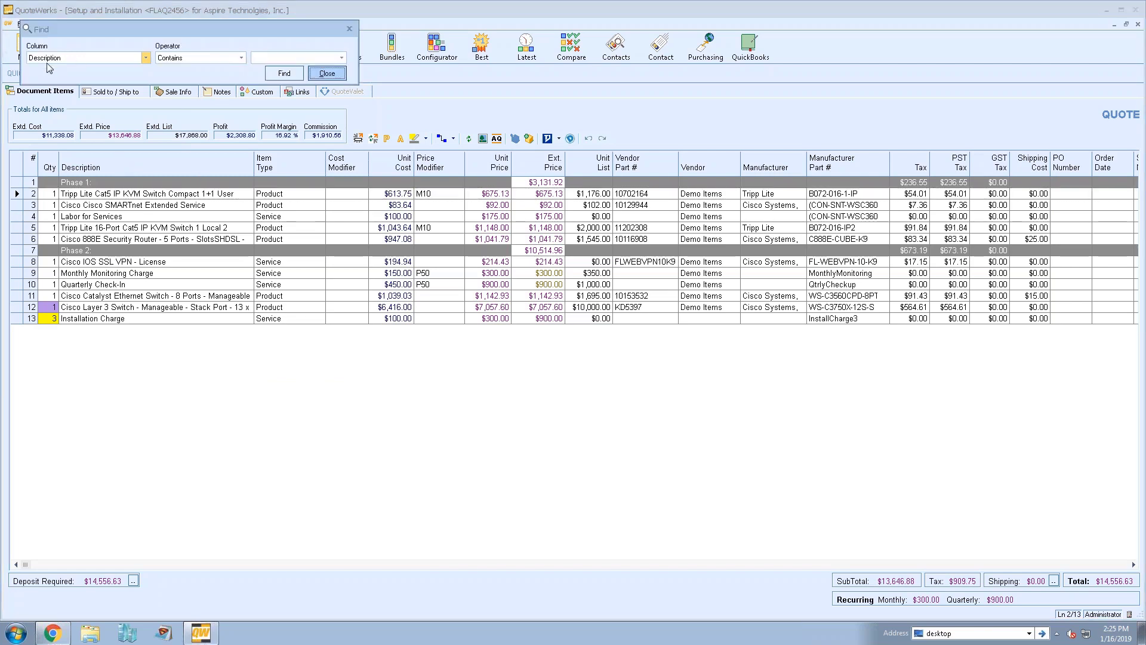
left_click_drag(141, 30, 156, 337)
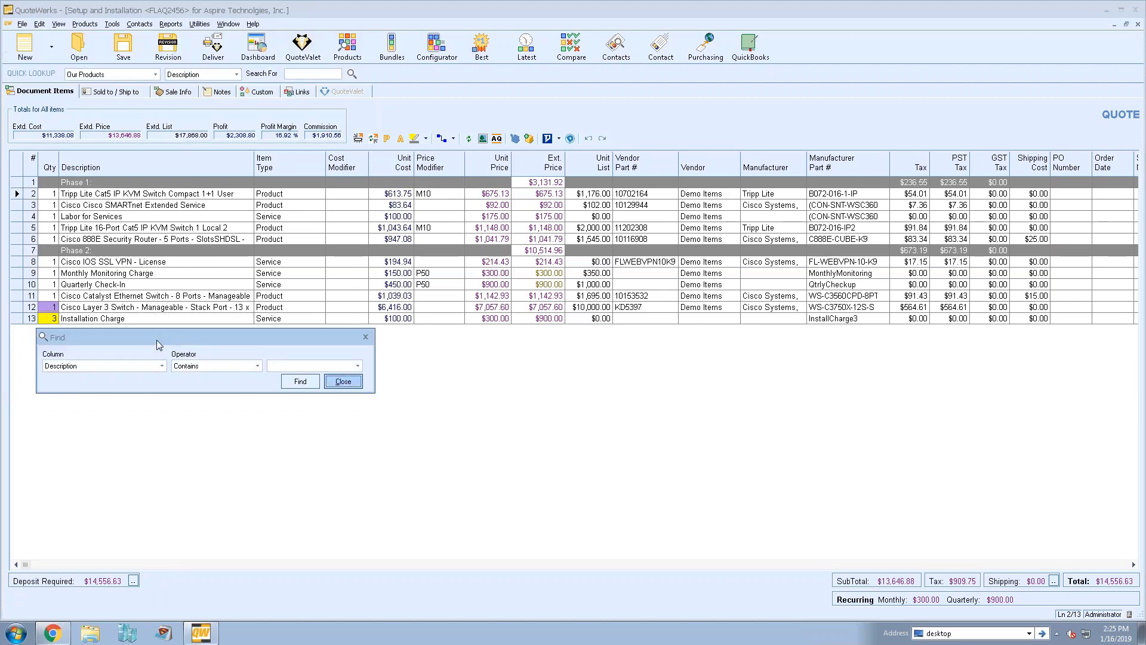
left_click(283, 365)
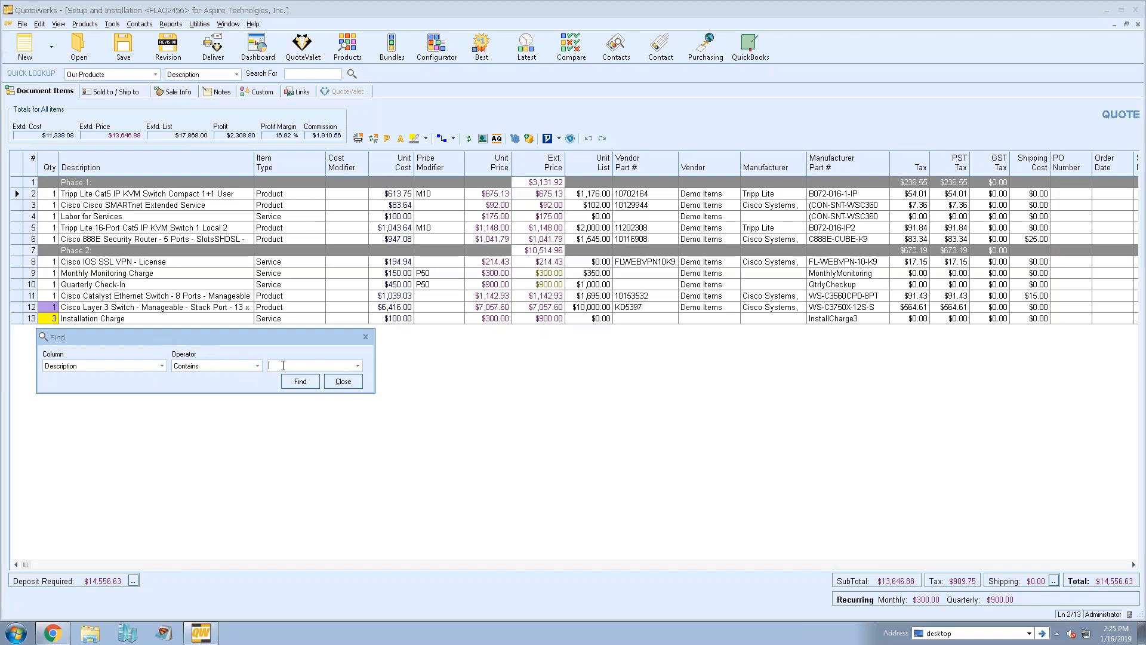
type("tripp")
left_click(299, 381)
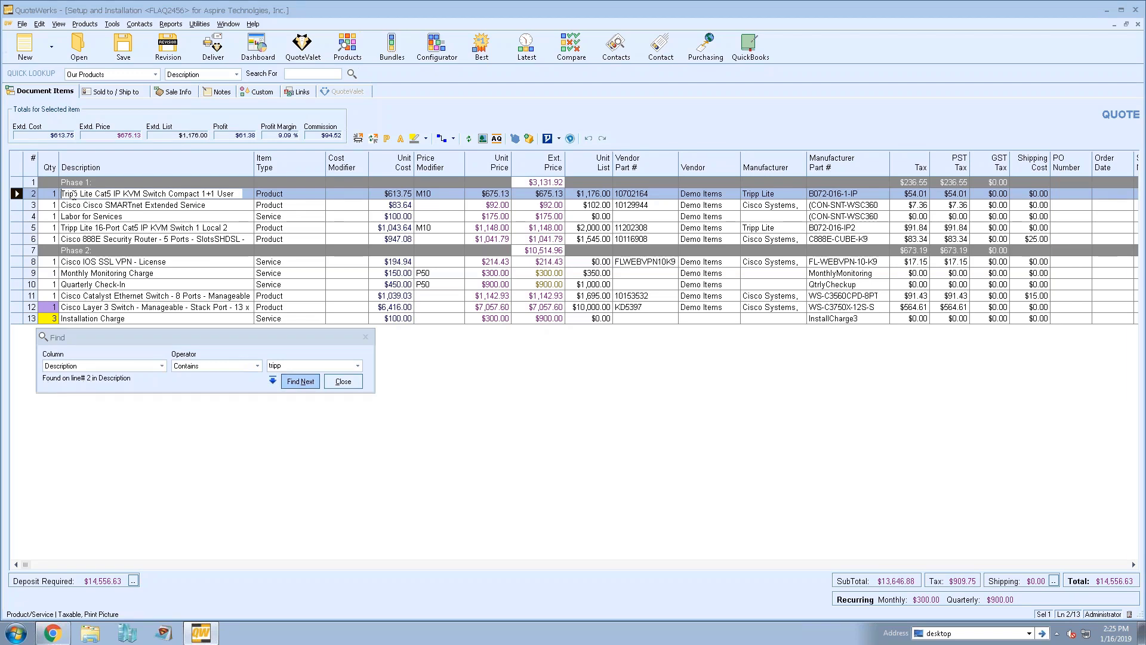
left_click(313, 382)
left_click(300, 381)
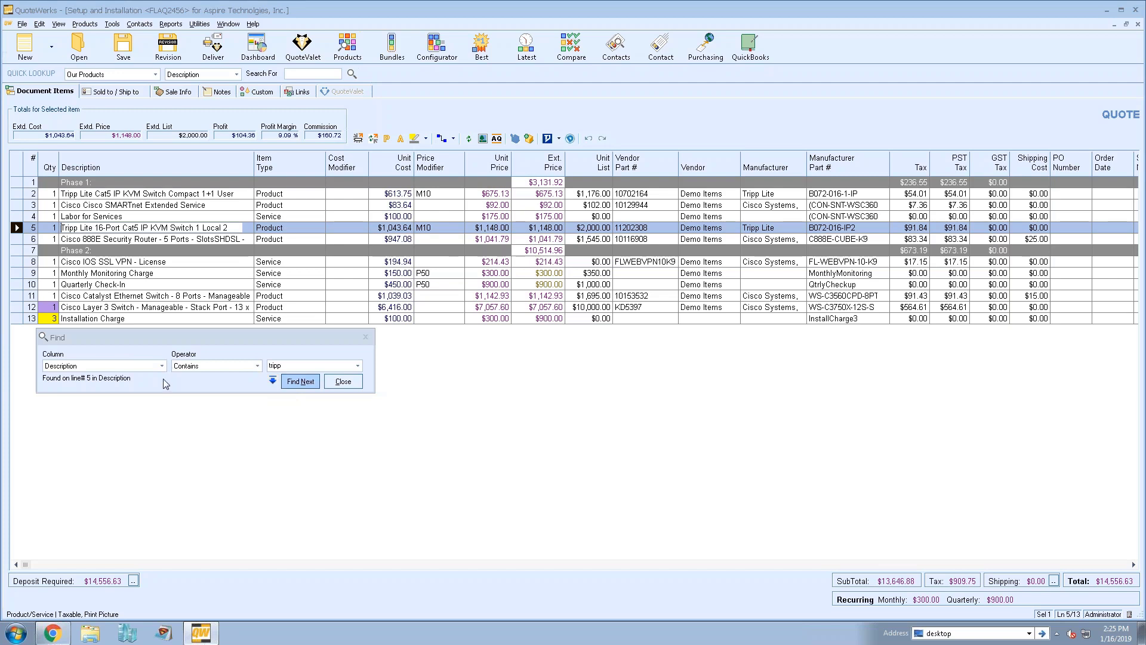
left_click(300, 381)
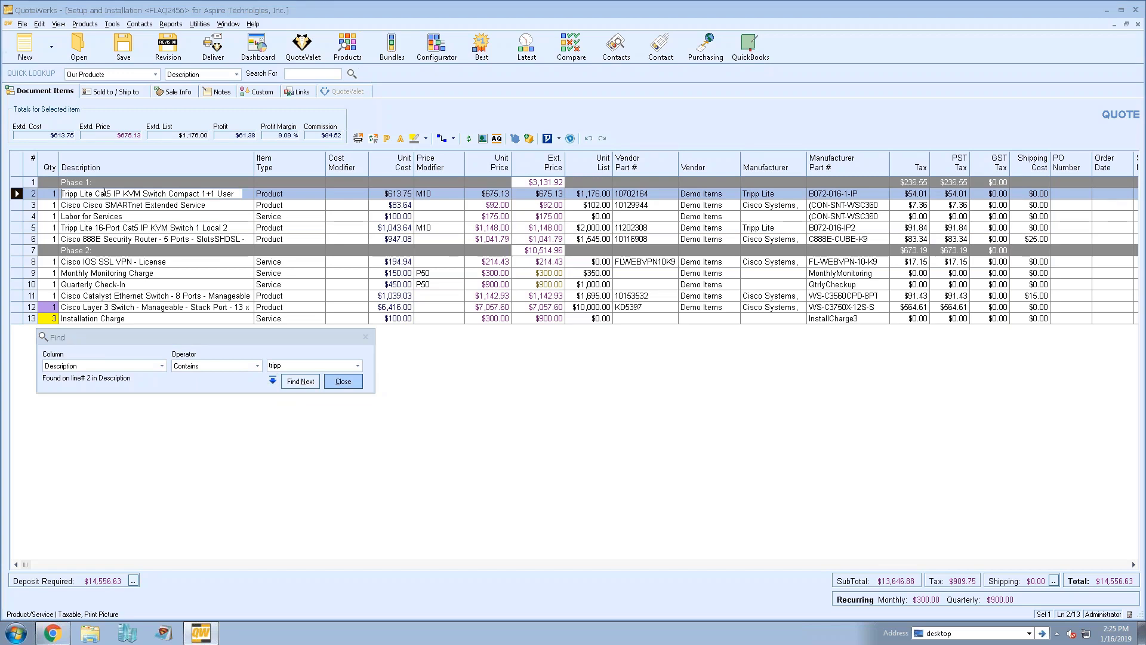
Switch the match rule to 'Equal to', then reopen Find keeping ItemType as the column
left_click(199, 367)
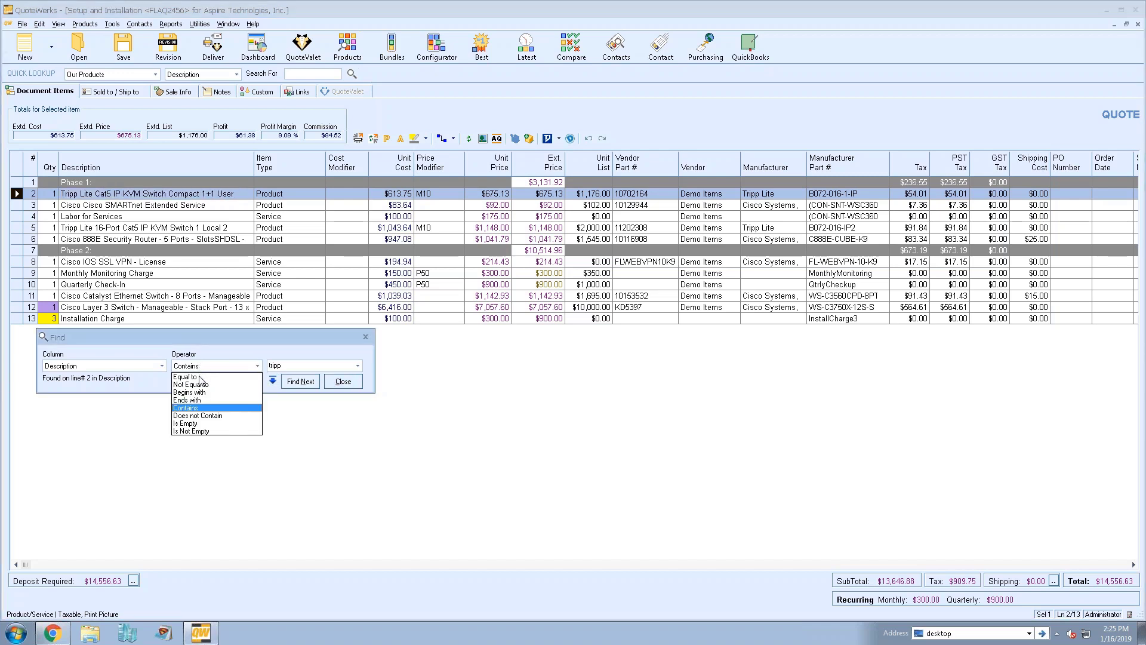
left_click(212, 384)
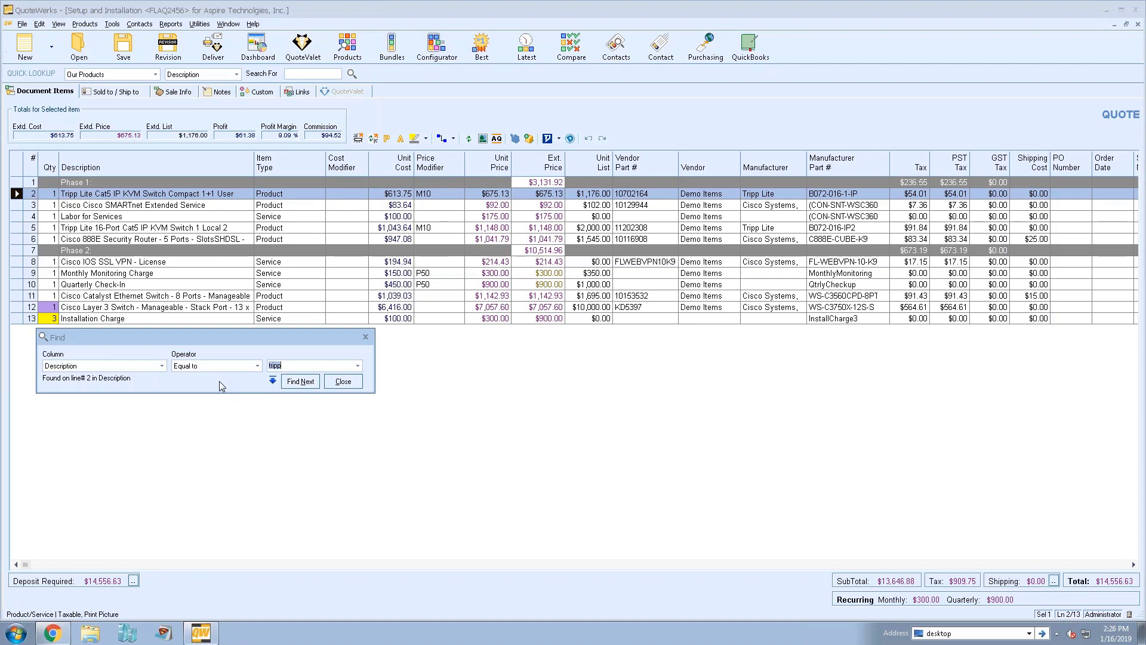
left_click(343, 381)
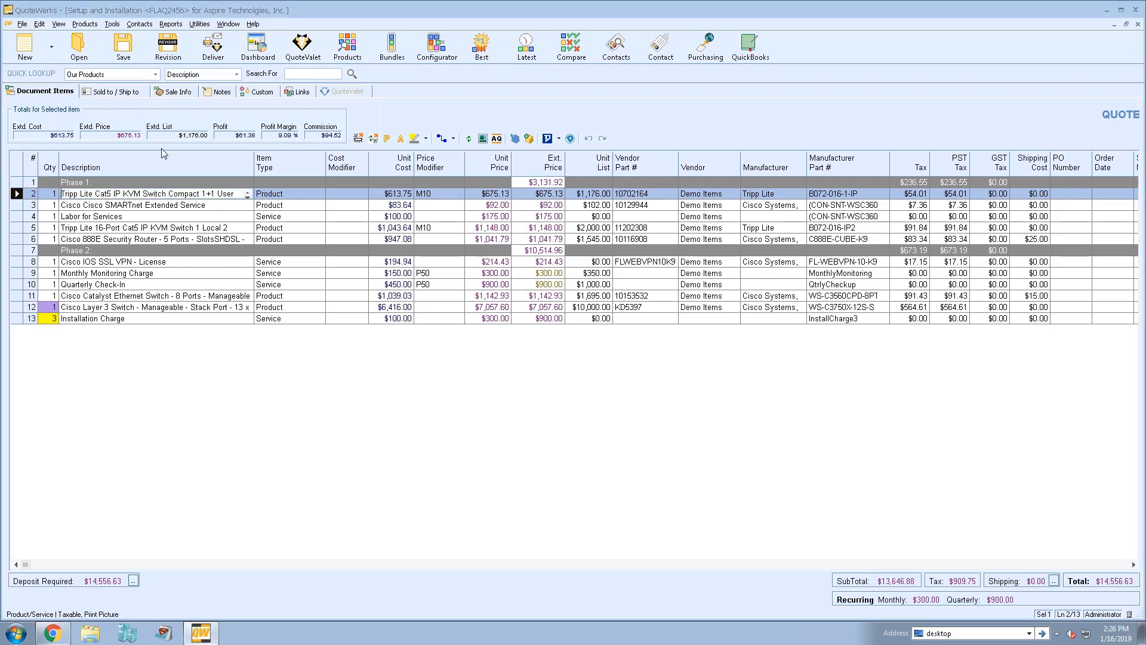
left_click(301, 170)
key("ctrl+f")
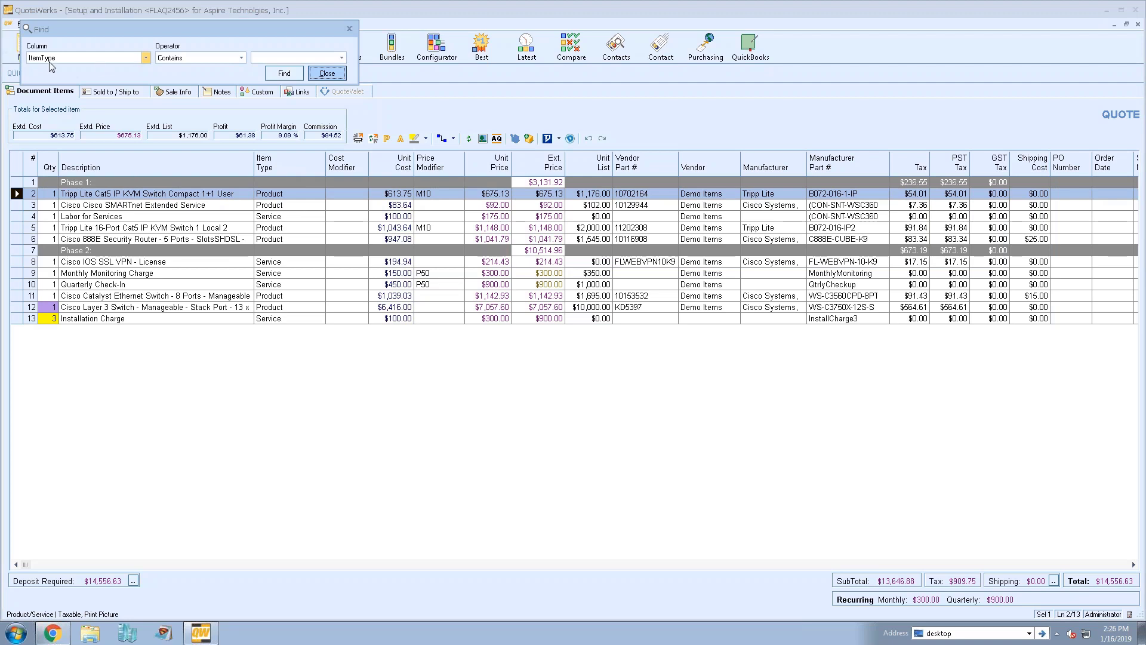
left_click(146, 59)
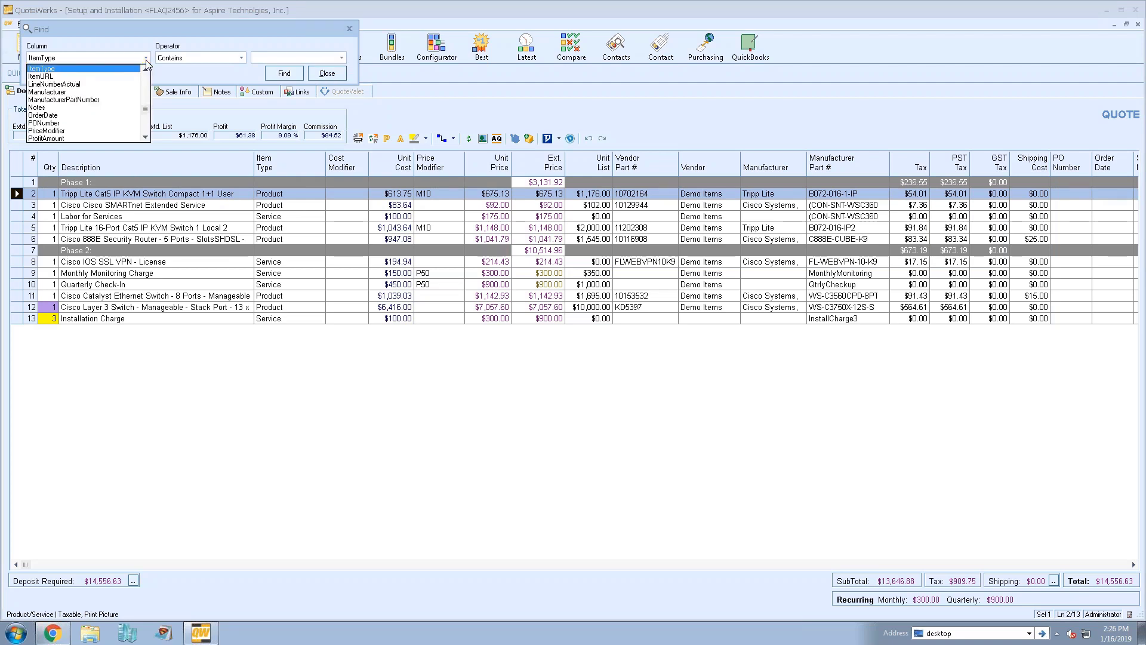
left_click(146, 60)
left_click(323, 75)
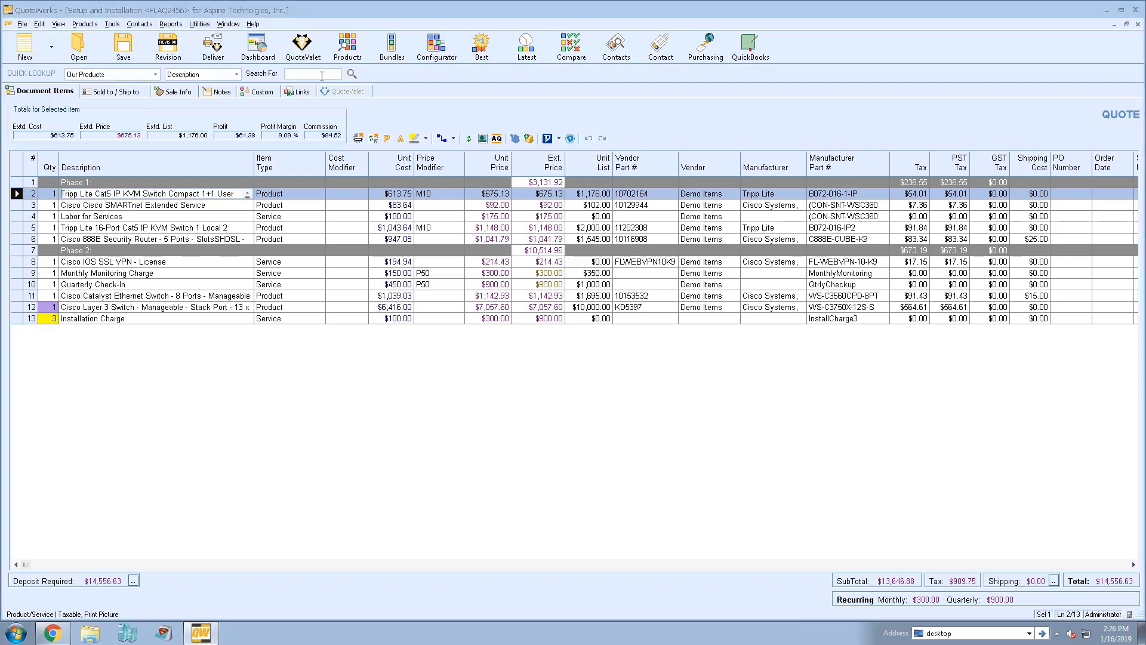
Select Phase 1 lines 2 through 6 and request a sort by Unit Cost
left_click(111, 207)
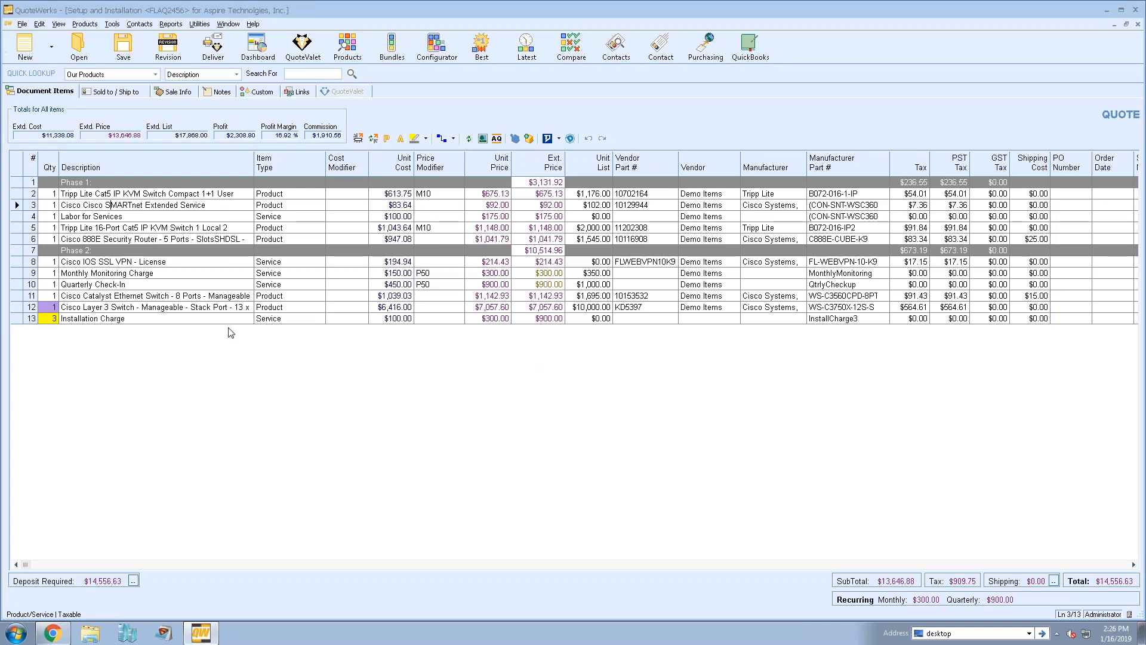
left_click(117, 192)
left_click(14, 194)
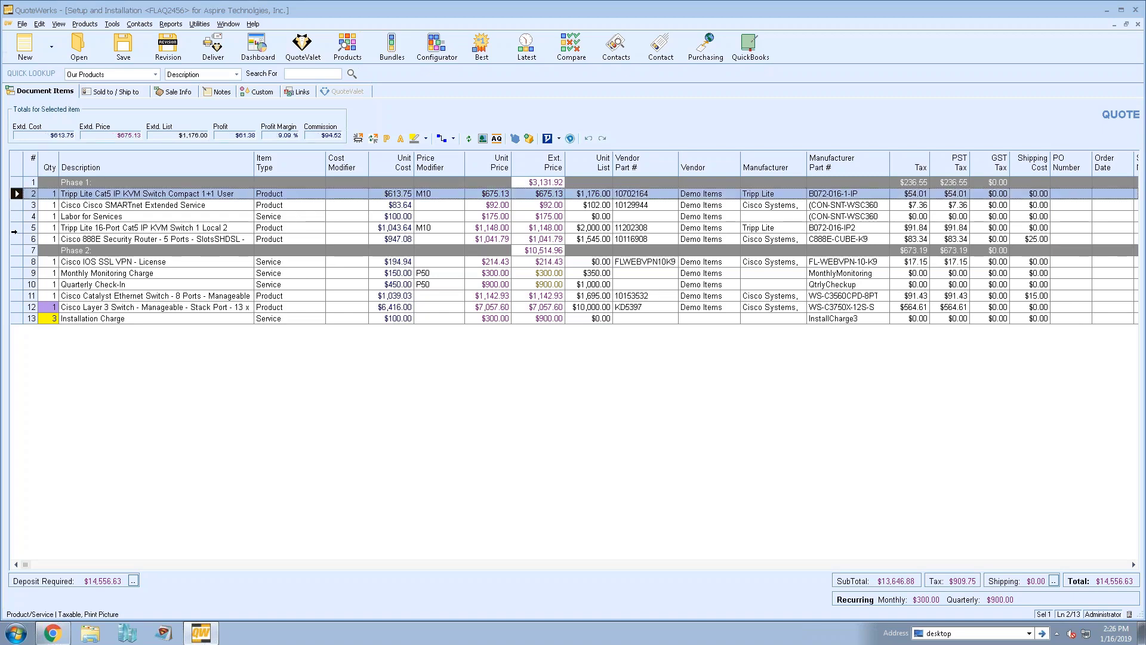
left_click(15, 239, "shift")
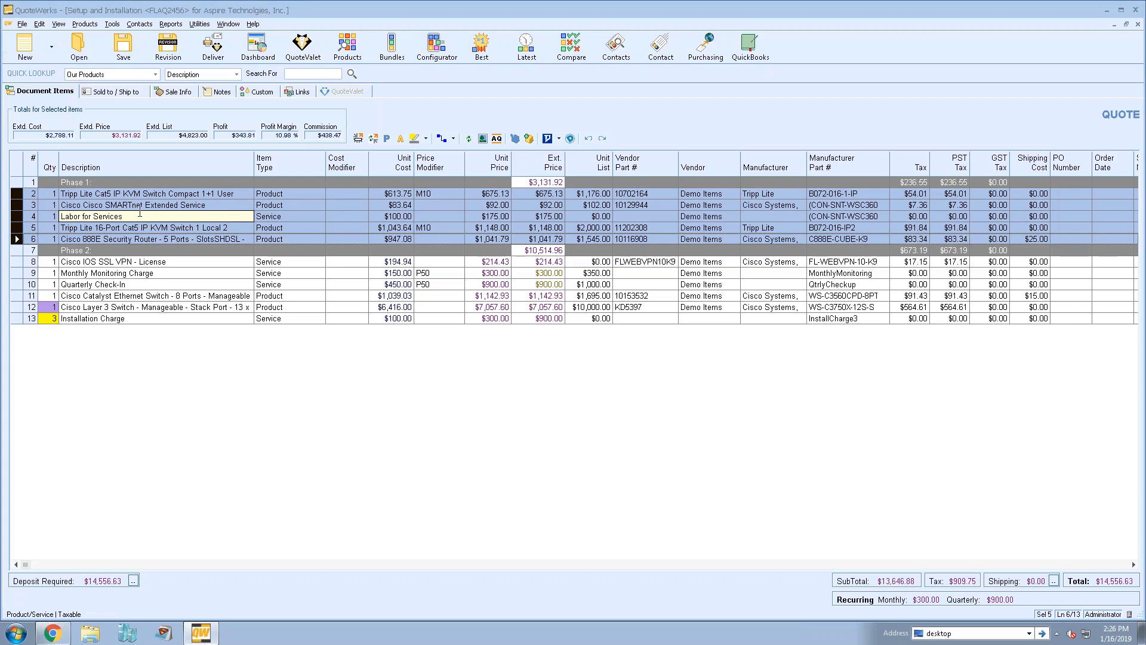
left_click(387, 166)
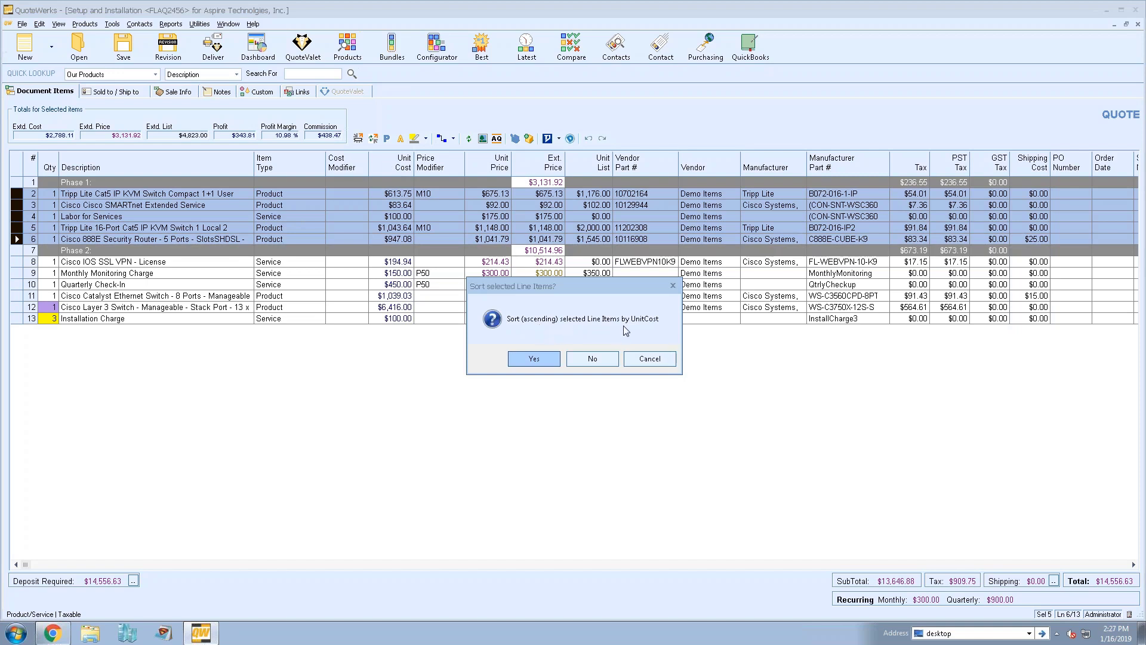
Sort the selected Phase 1 items by unit cost ascending, then descending
left_click(544, 362)
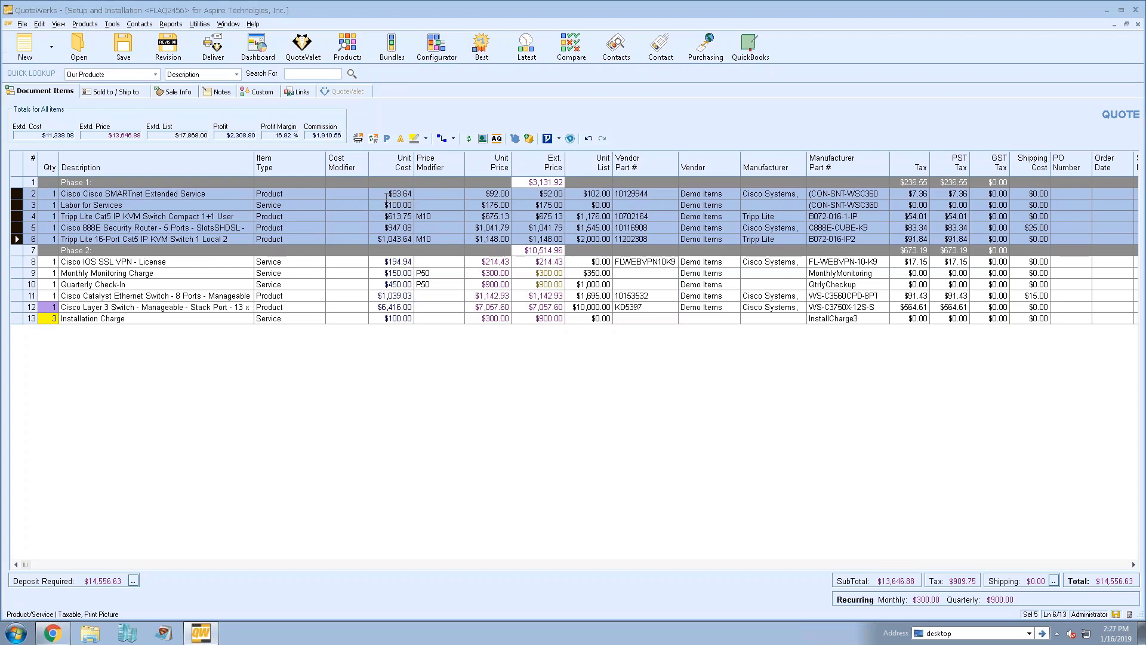
left_click(386, 168)
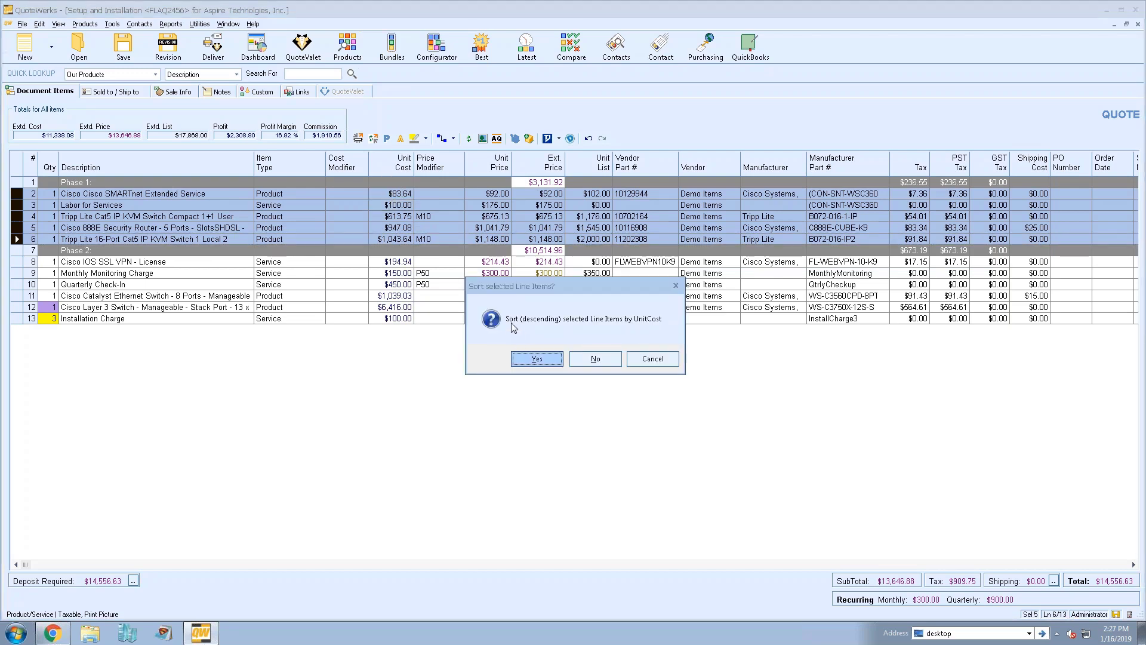
left_click(540, 358)
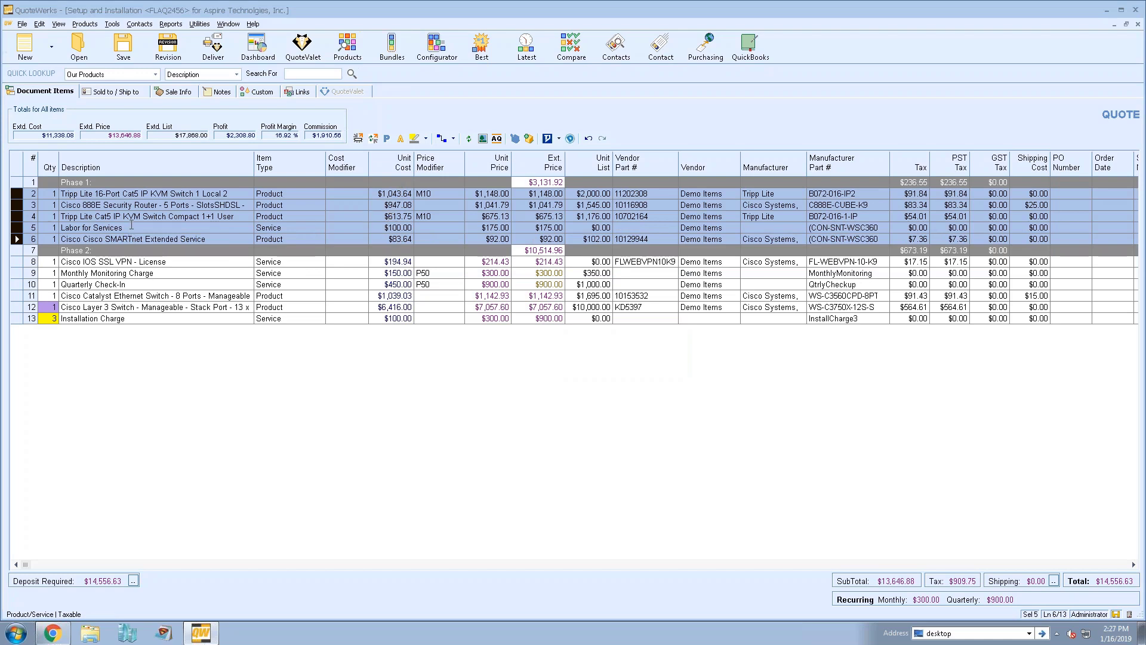
Sort the Phase 1 items by Description, then Item Type, placing Labor for Services last
left_click(112, 163)
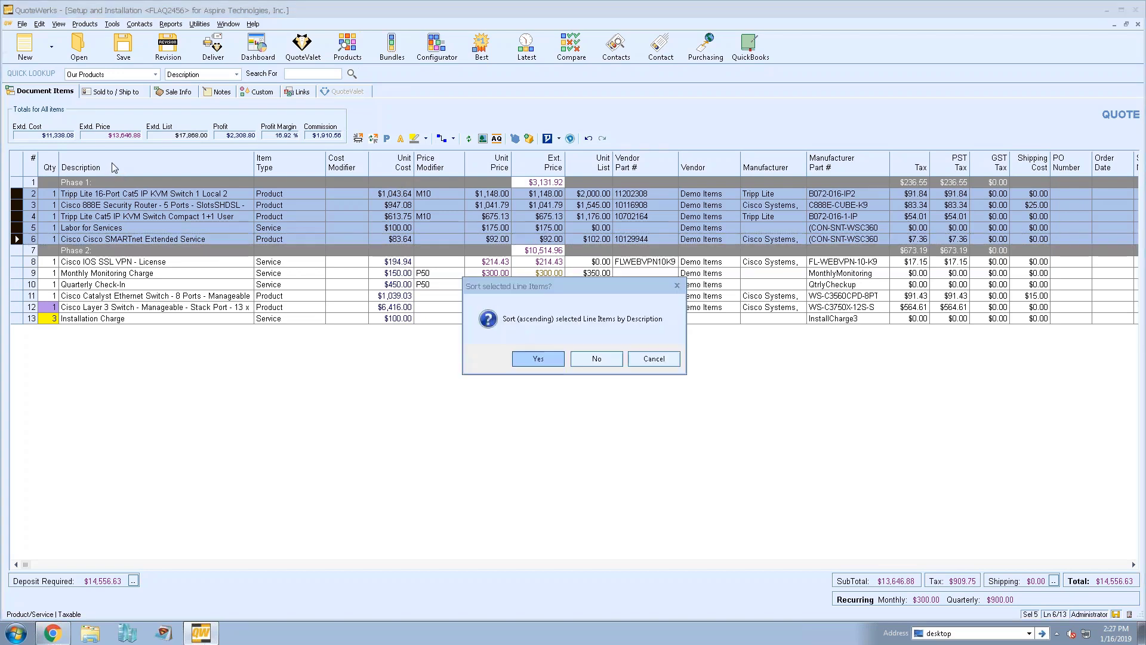
left_click(533, 358)
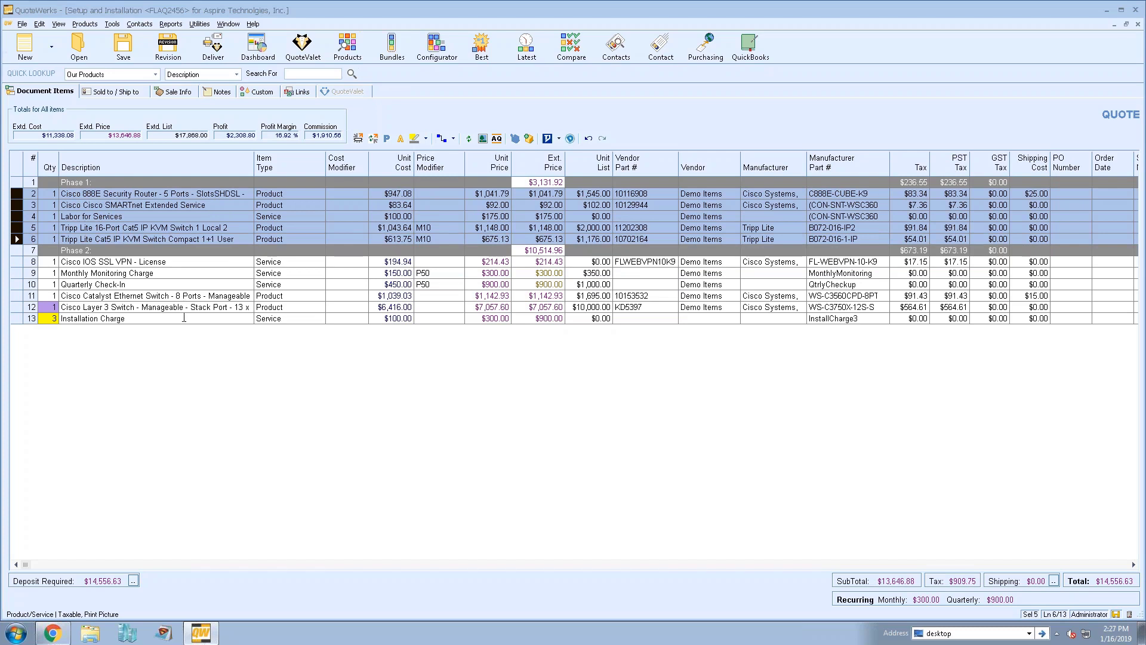
left_click(290, 162)
left_click(540, 358)
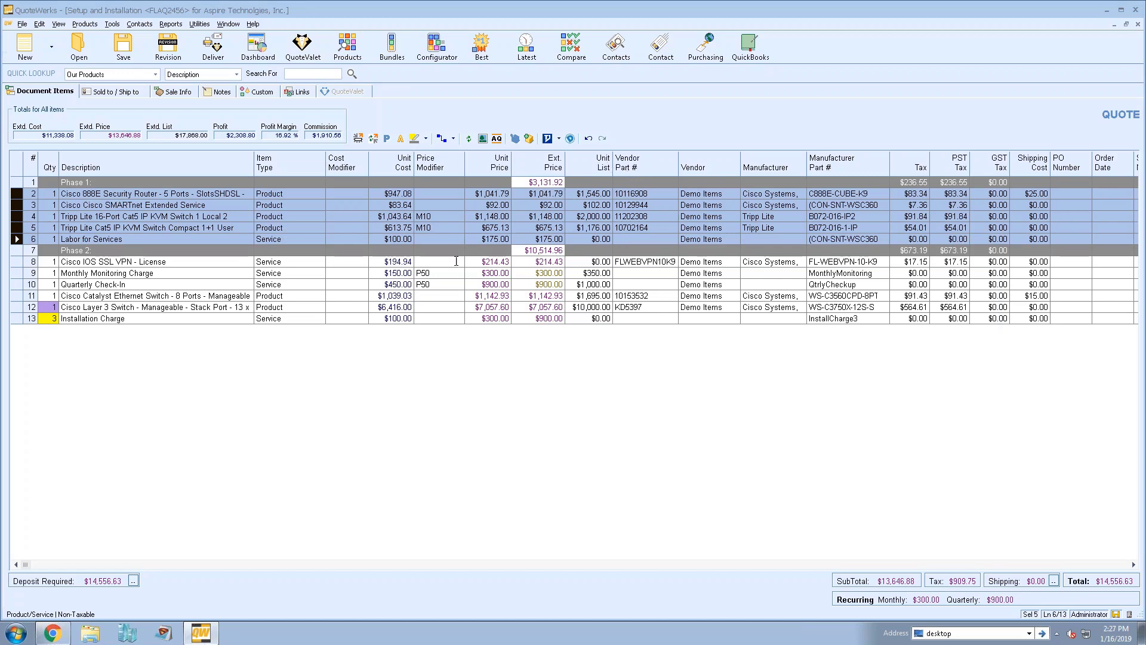
left_click(316, 225)
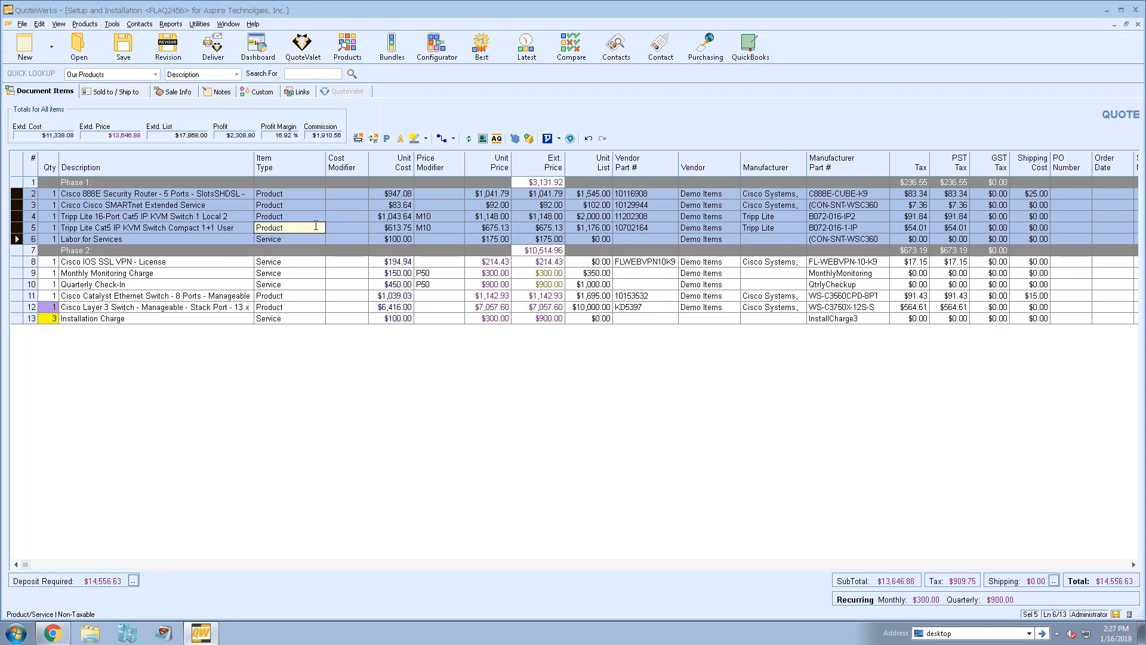
Convert lines 10–13, Quarterly Check-In through Installation Charge, into a group
key("Escape")
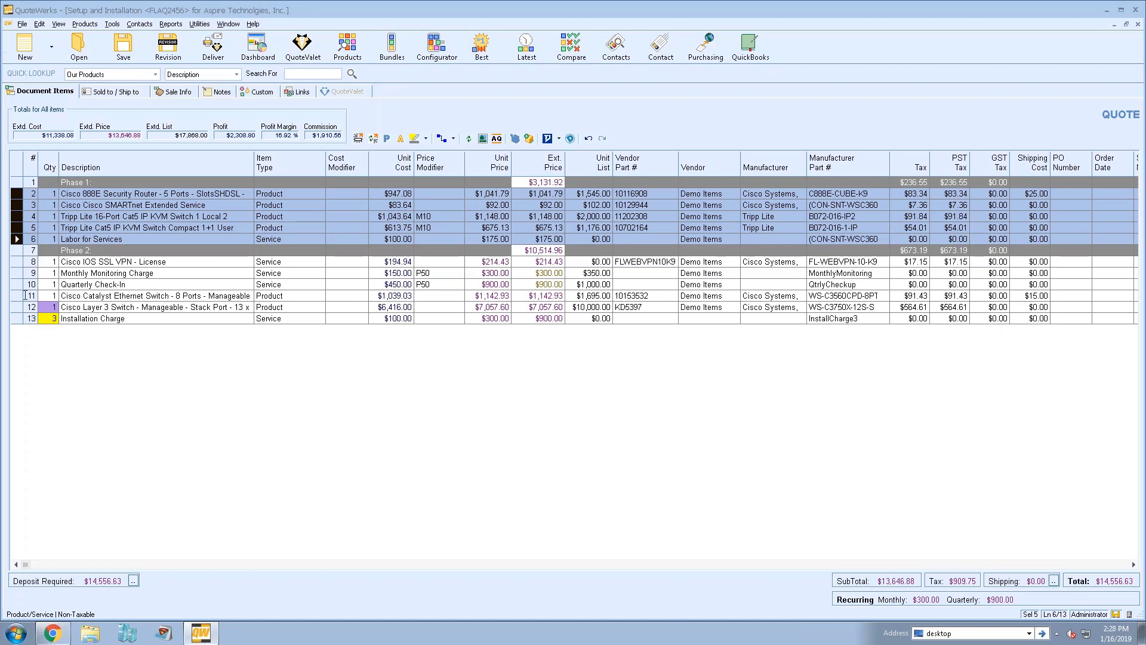
left_click(17, 284)
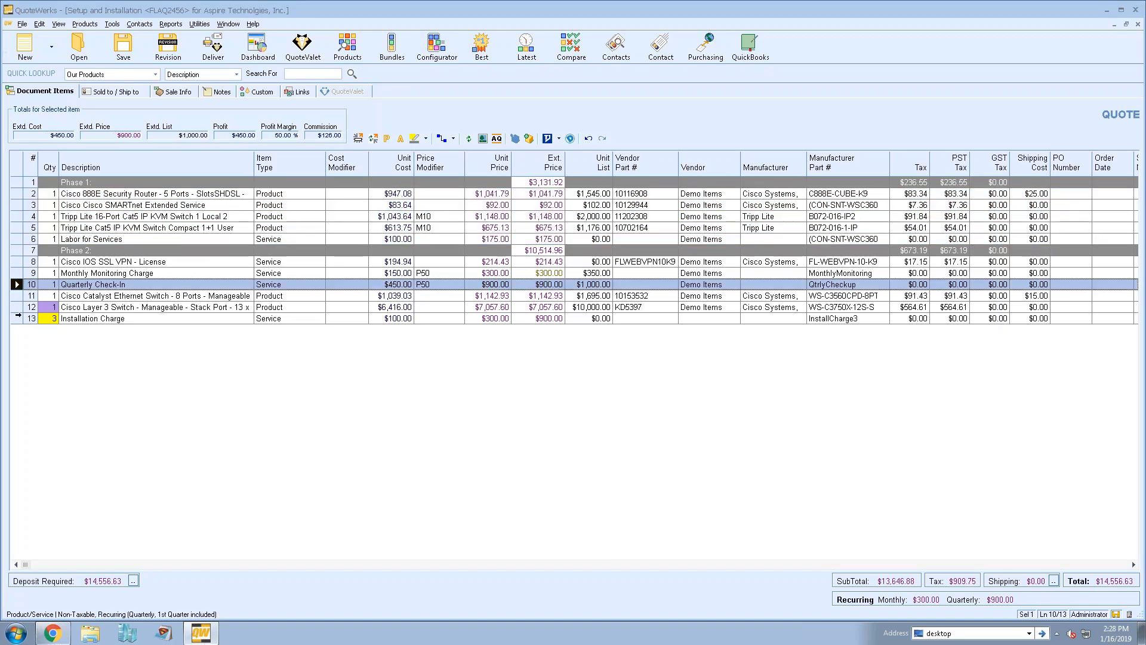
left_click(17, 318, "shift")
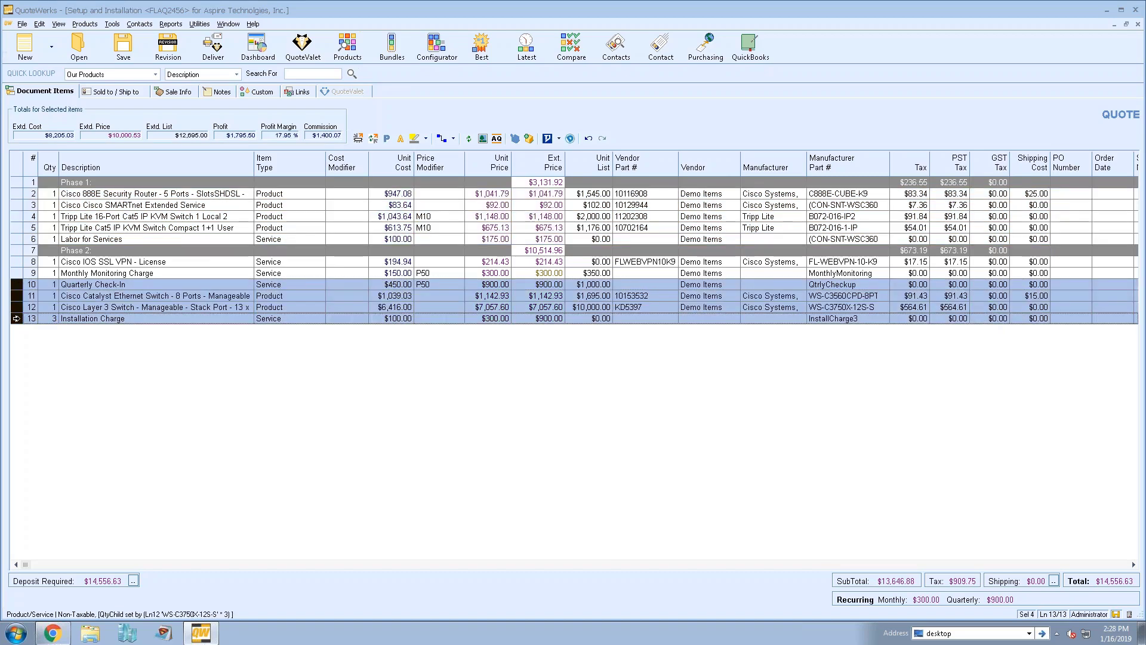
key("ctrl+g")
left_click(631, 458)
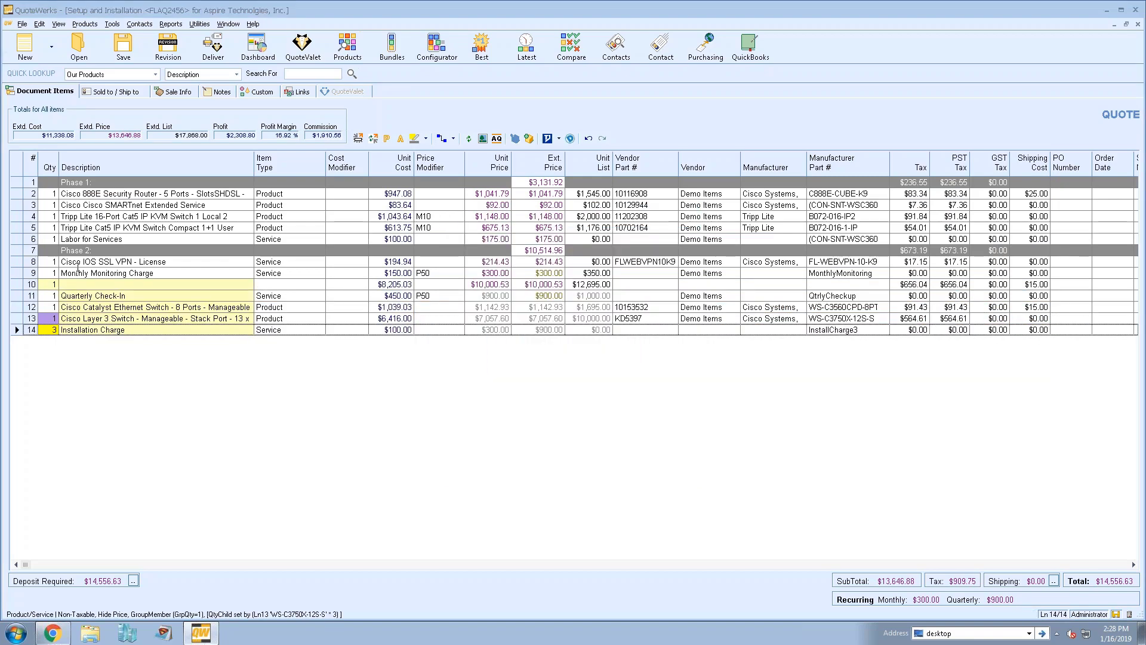
Name the group header 'New Group' and select its four items
left_click(86, 285)
type("New Group")
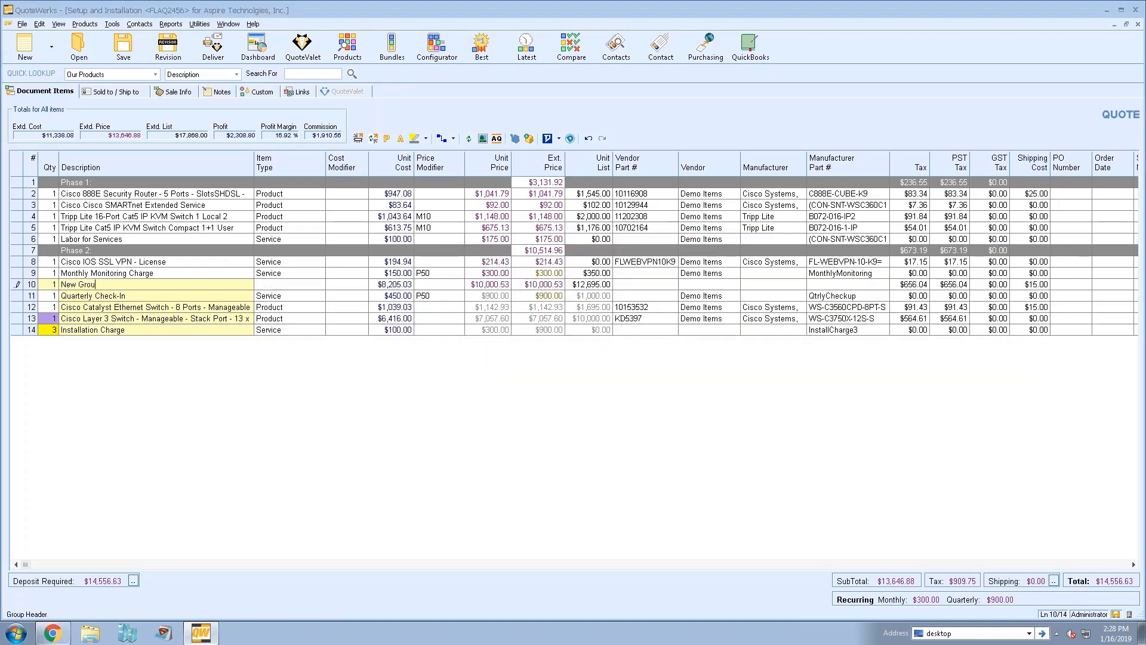
left_click(144, 274)
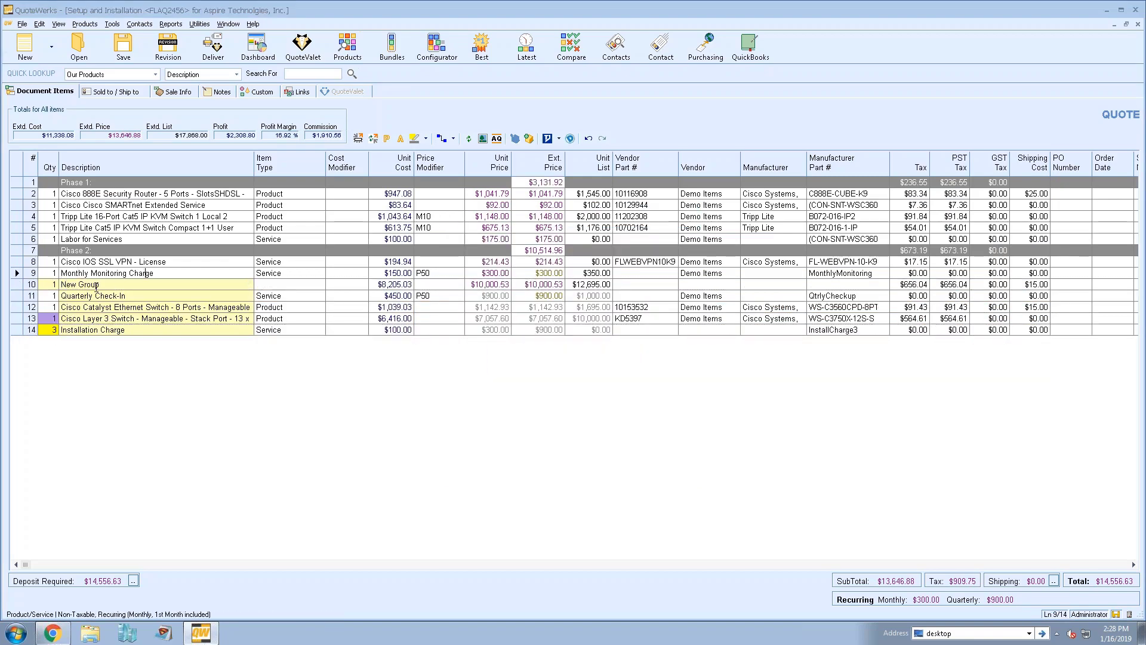
left_click(15, 295)
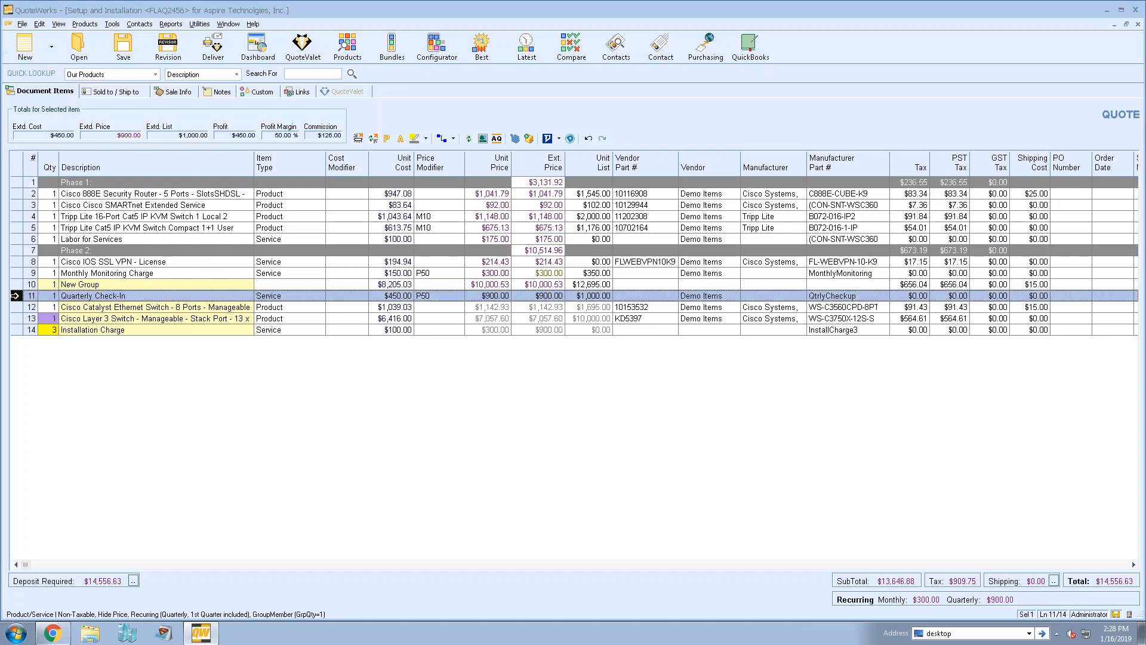
left_click(16, 330, "shift")
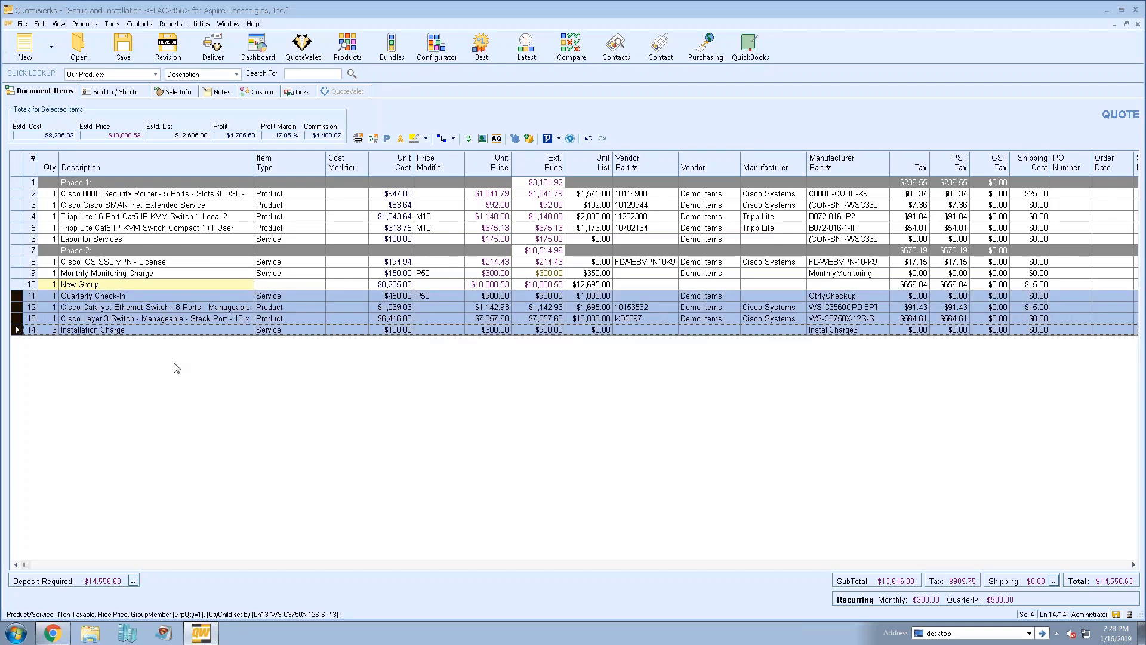
Sort the New Group items by Item Type, then by Description
left_click(283, 167)
left_click(534, 365)
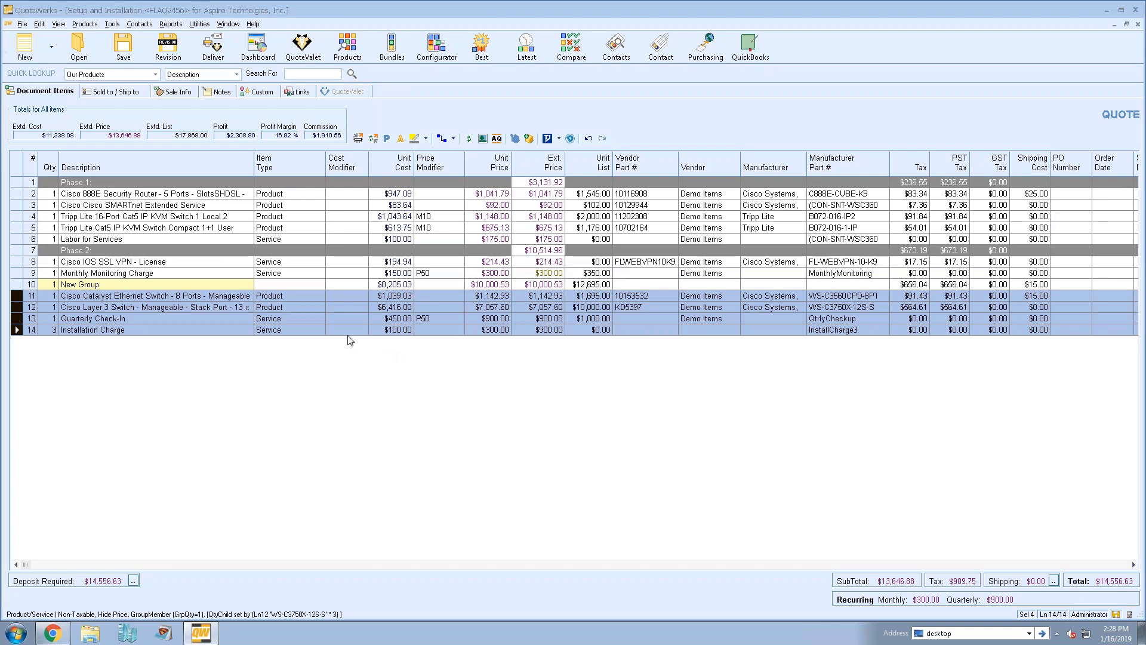
left_click(82, 167)
left_click(538, 361)
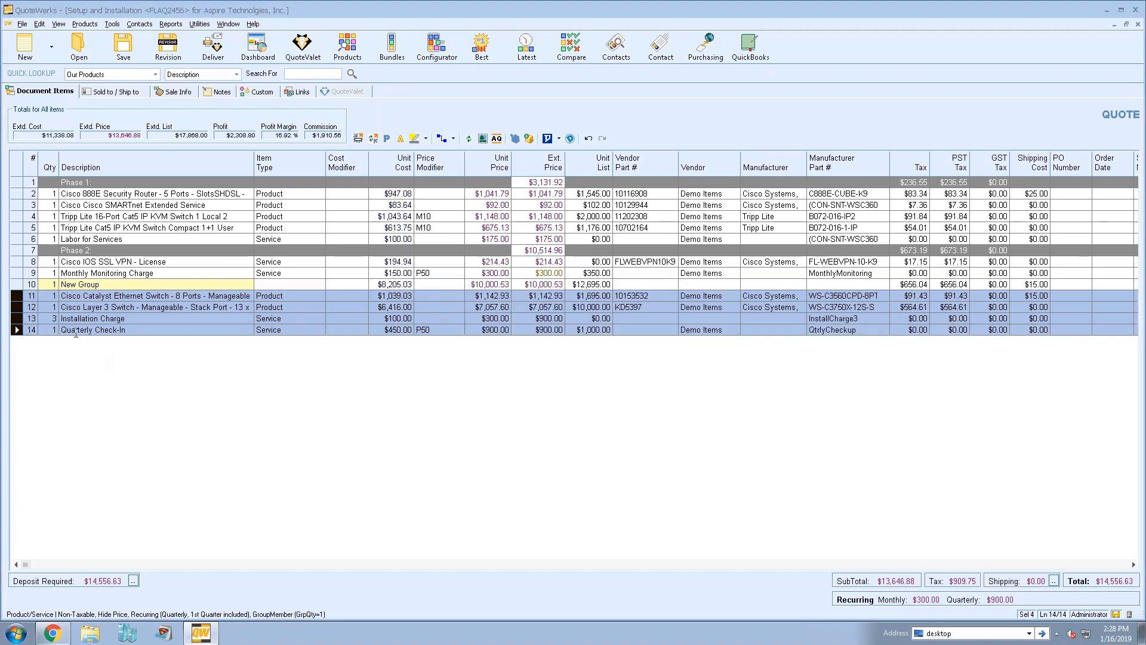
Select lines 11–13, Catalyst switch through Installation Charge, and sort them by Unit Cost
left_click(119, 306)
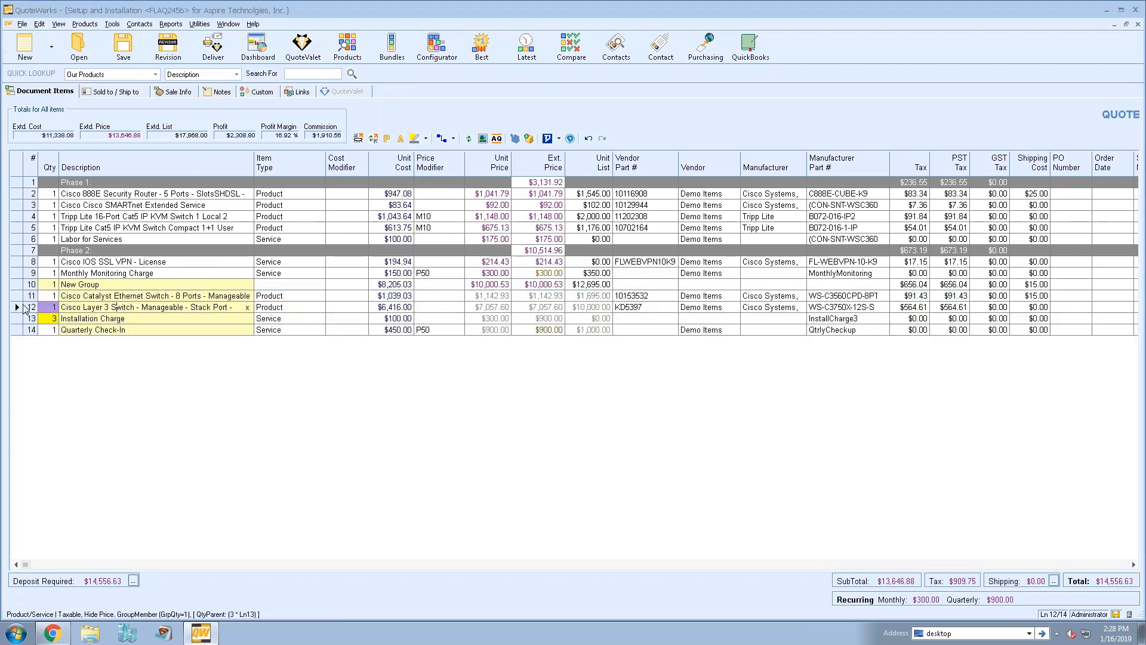
left_click(19, 318)
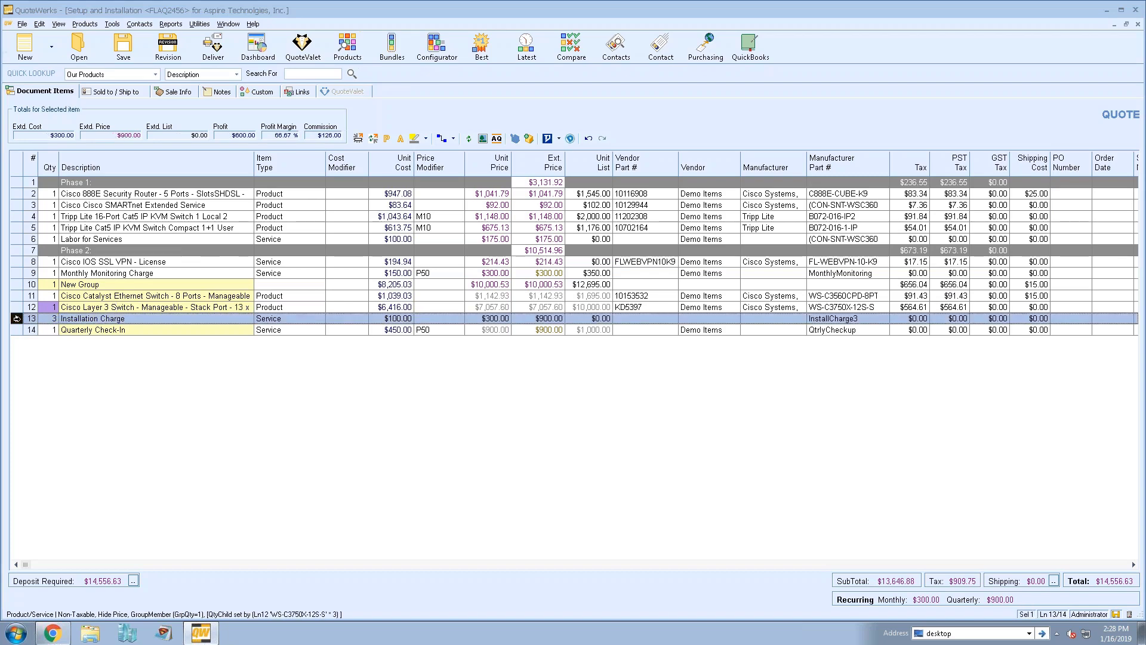
left_click(20, 295, "shift")
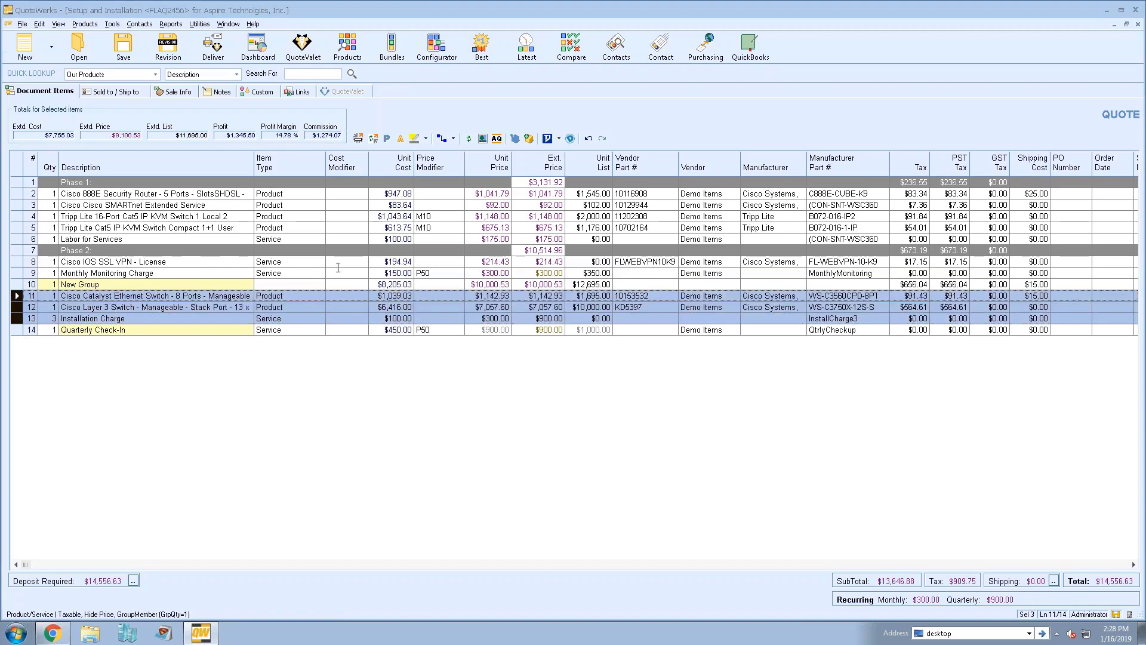
left_click(386, 163)
left_click(558, 354)
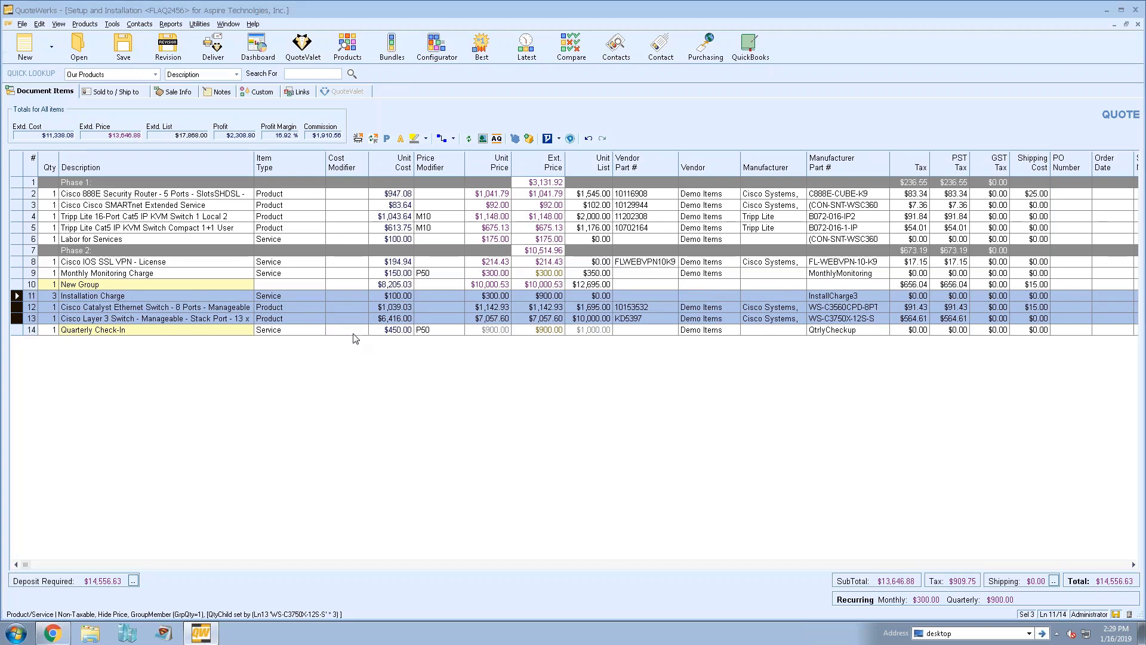
Sort the Cisco 888E router, Tripp Lite 16-port switch and Labor lines by unit price
left_click(17, 193)
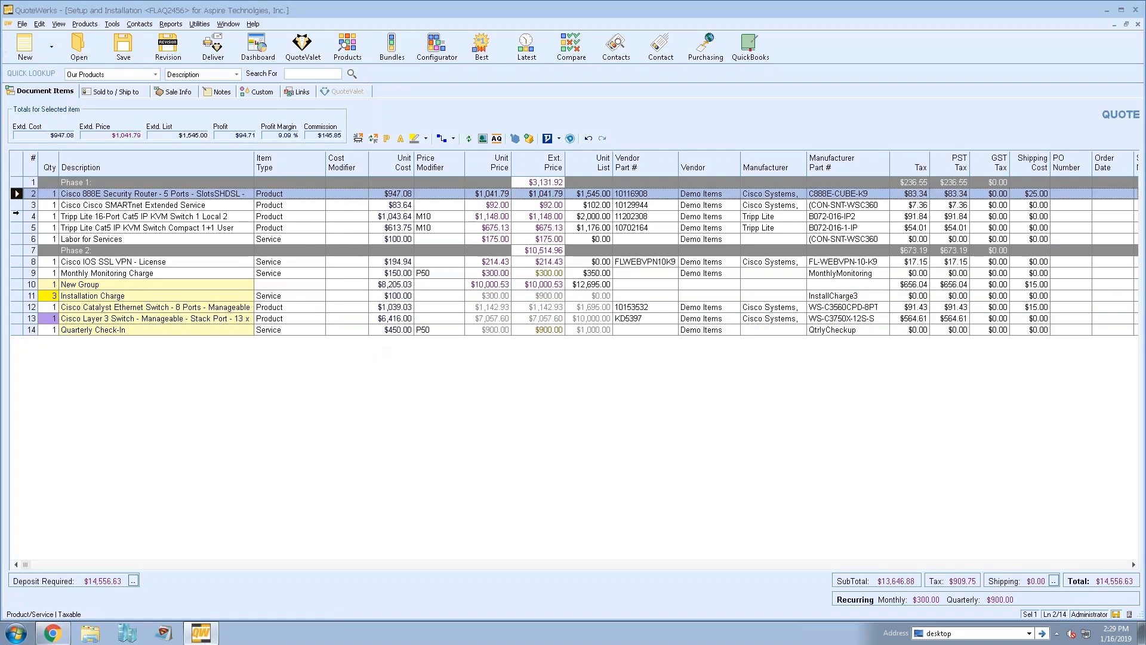
left_click(17, 216, "ctrl")
left_click(16, 239, "ctrl")
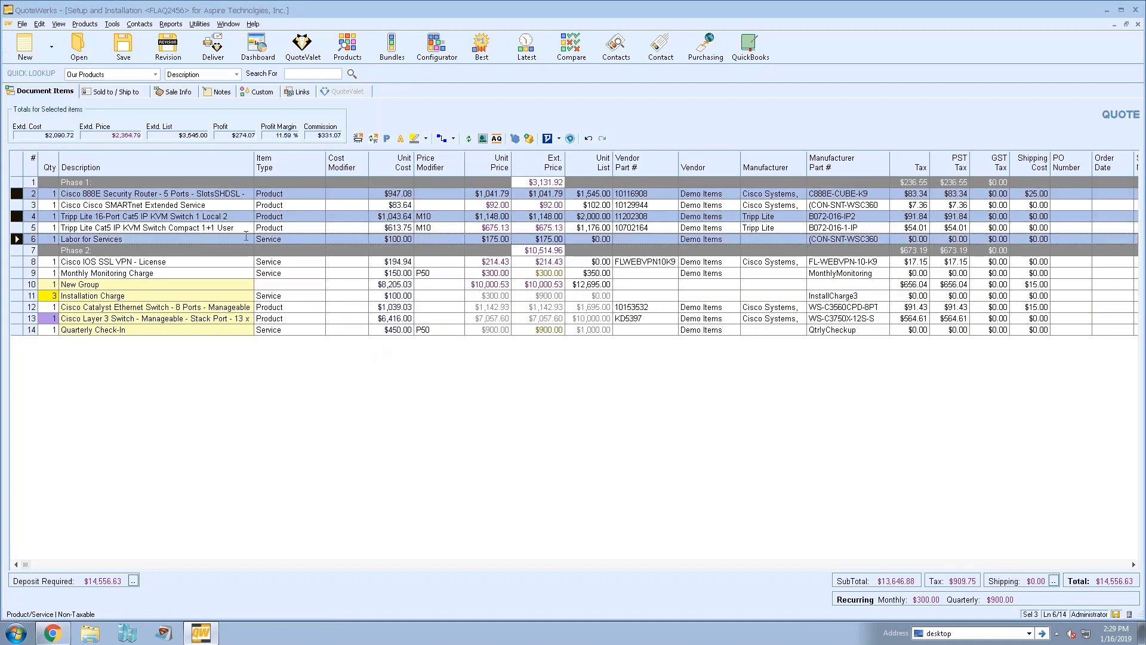
double_click(482, 166)
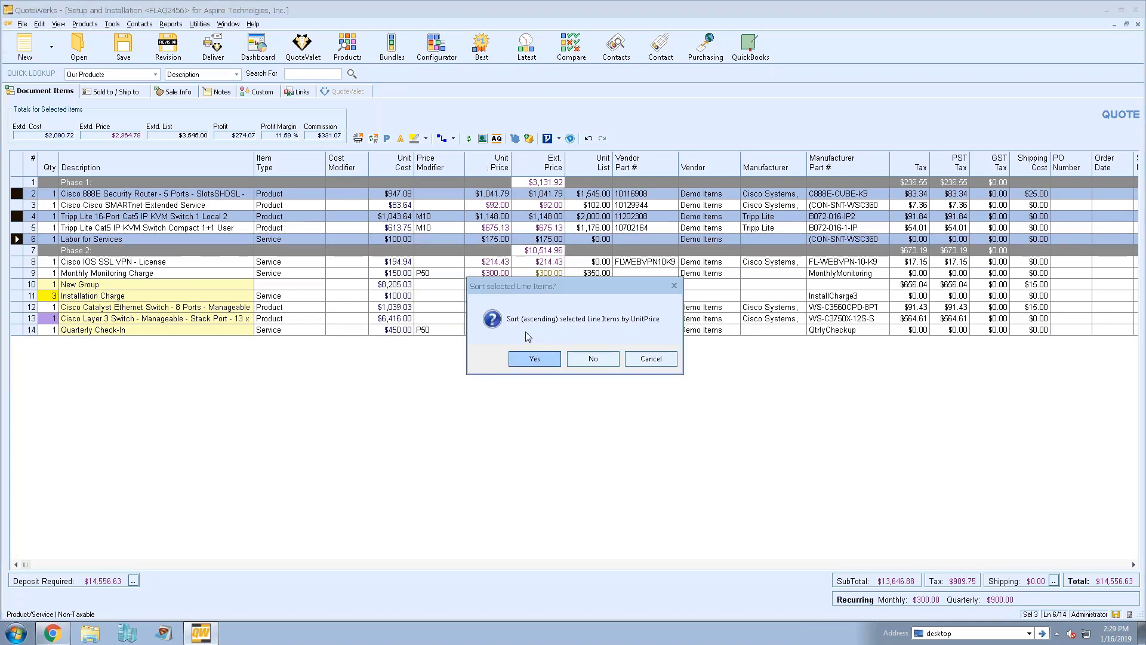
left_click(534, 358)
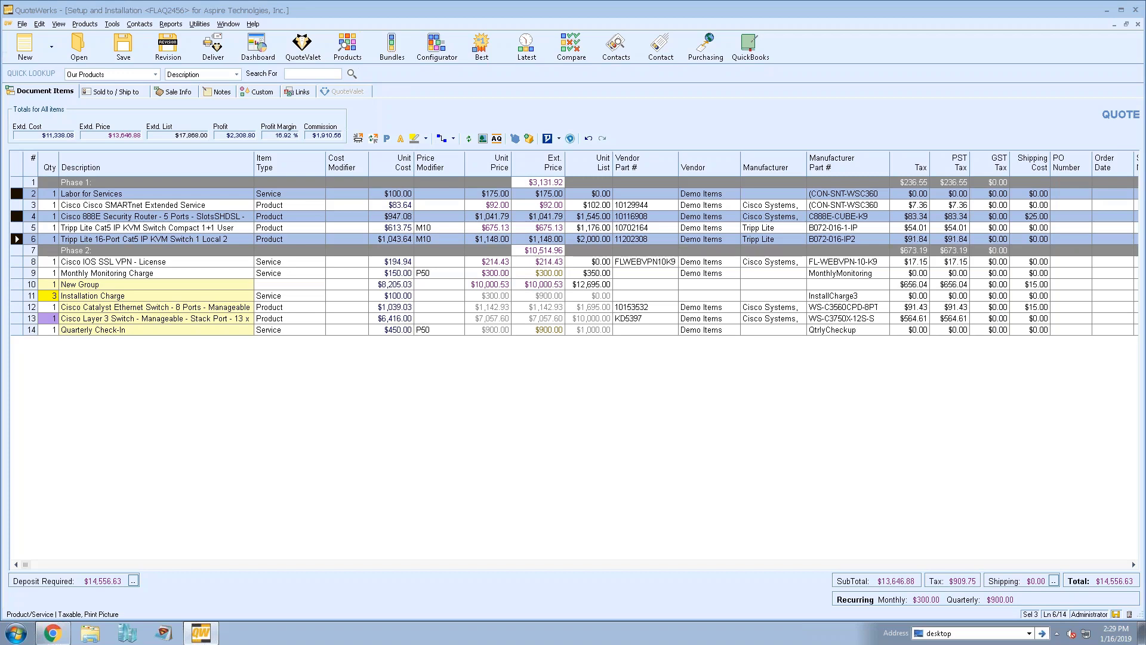
left_click(81, 205)
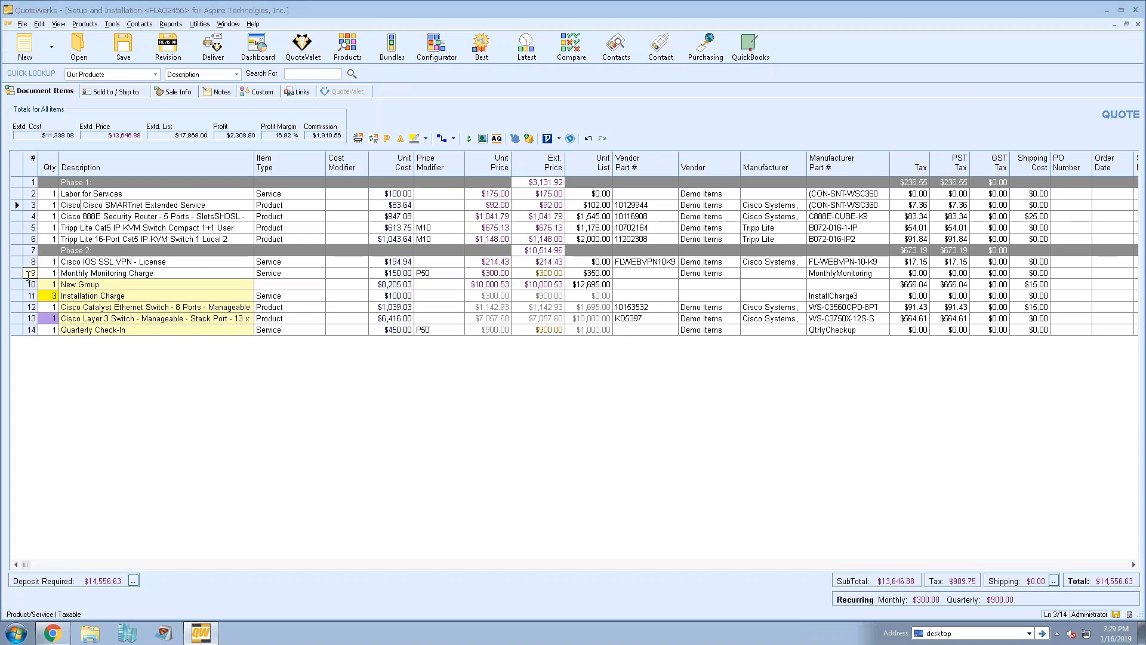
Sort the Labor, Phase 1, SSL VPN and Monthly Monitoring lines by description, then edit the VPN description
left_click(17, 194)
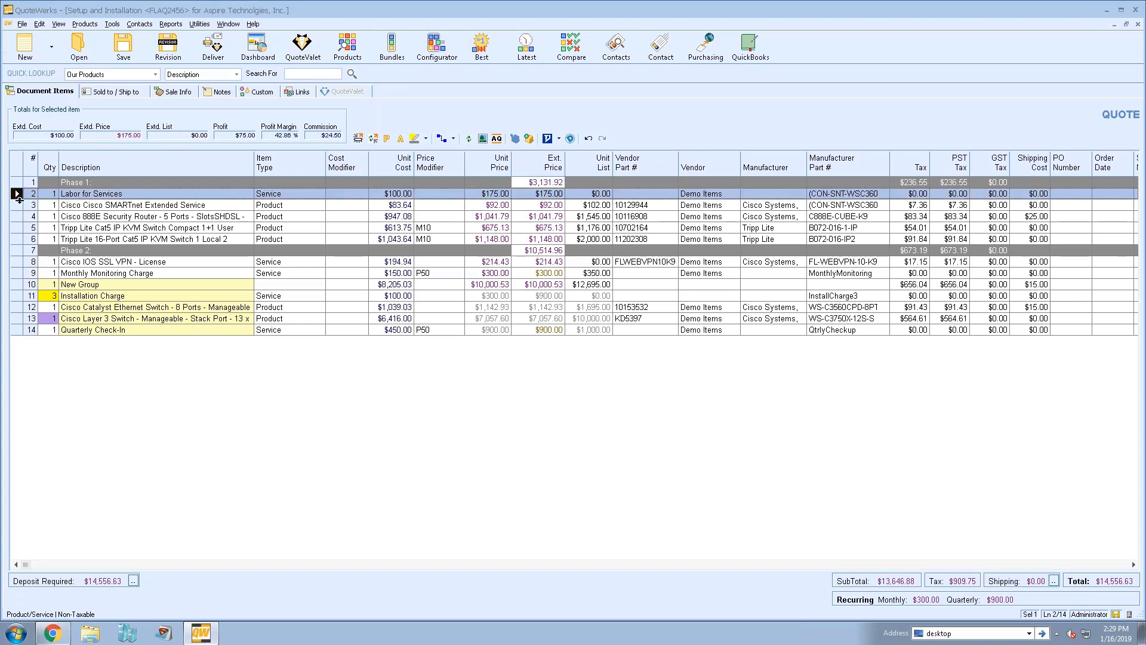
left_click(17, 239, "shift")
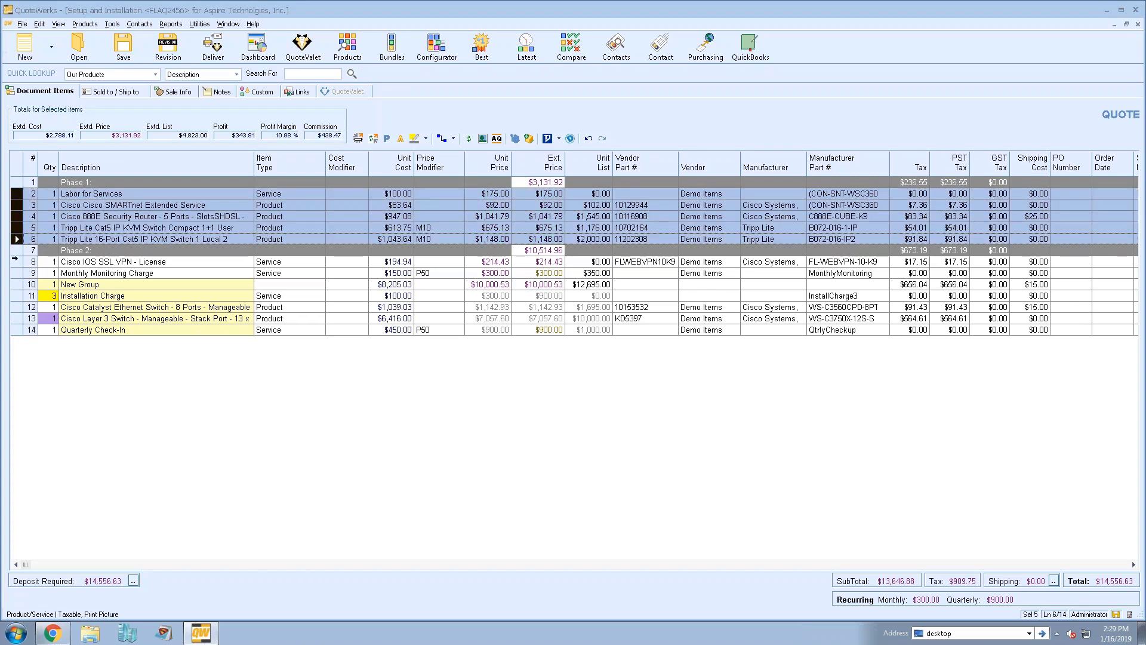
left_click(16, 263, "ctrl")
left_click(17, 272, "ctrl")
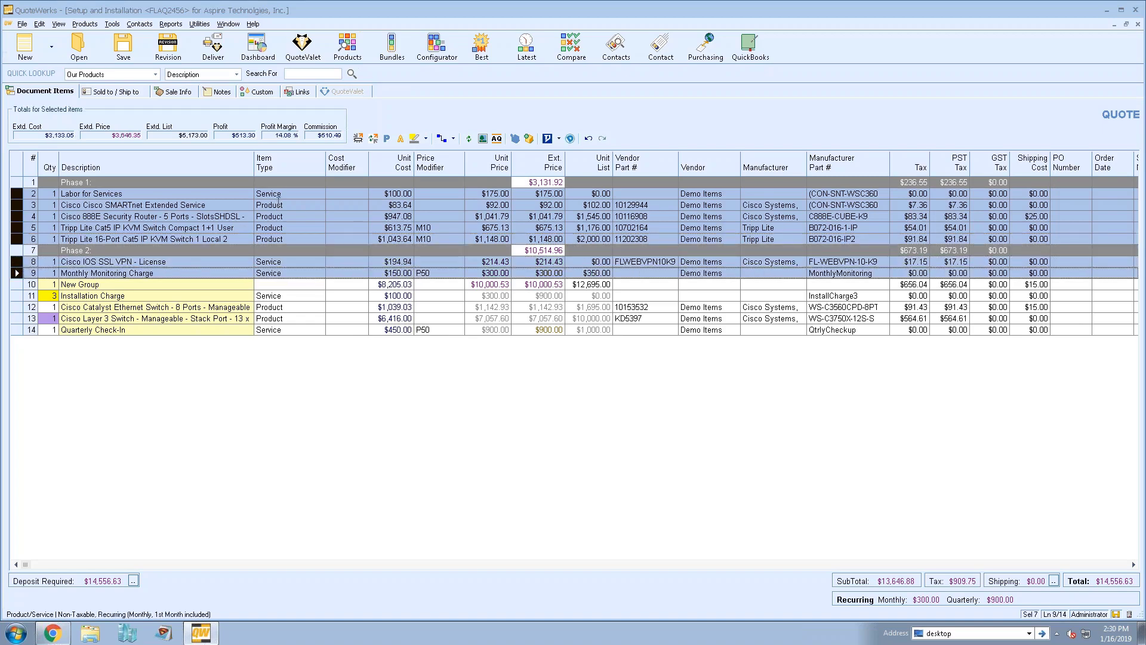
left_click(194, 163)
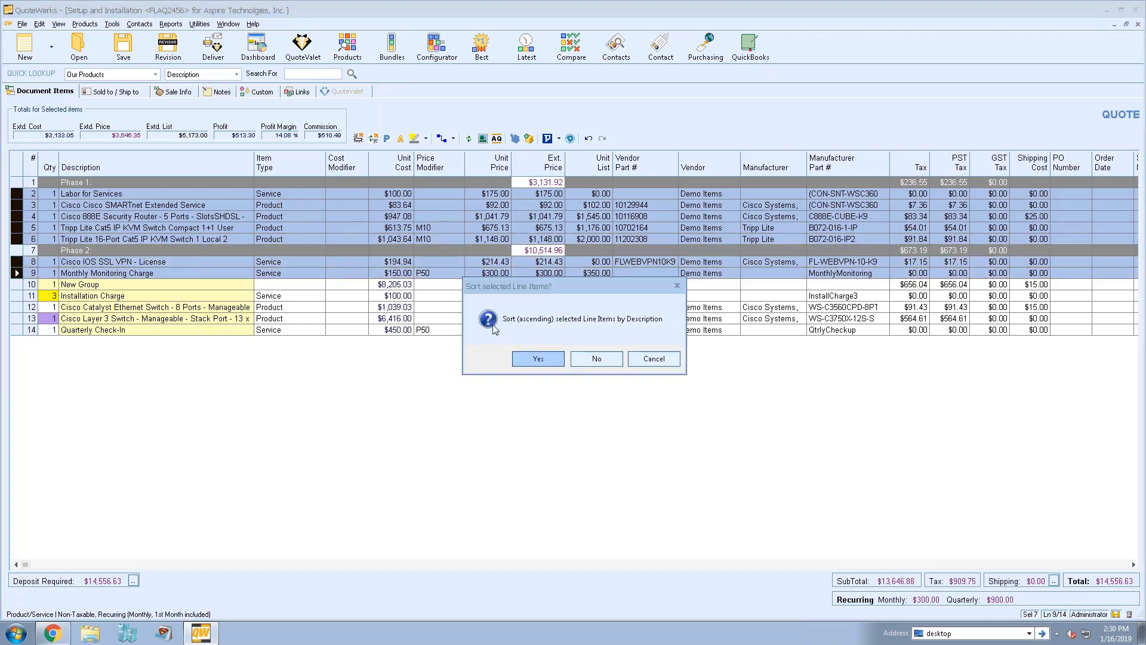
left_click(535, 360)
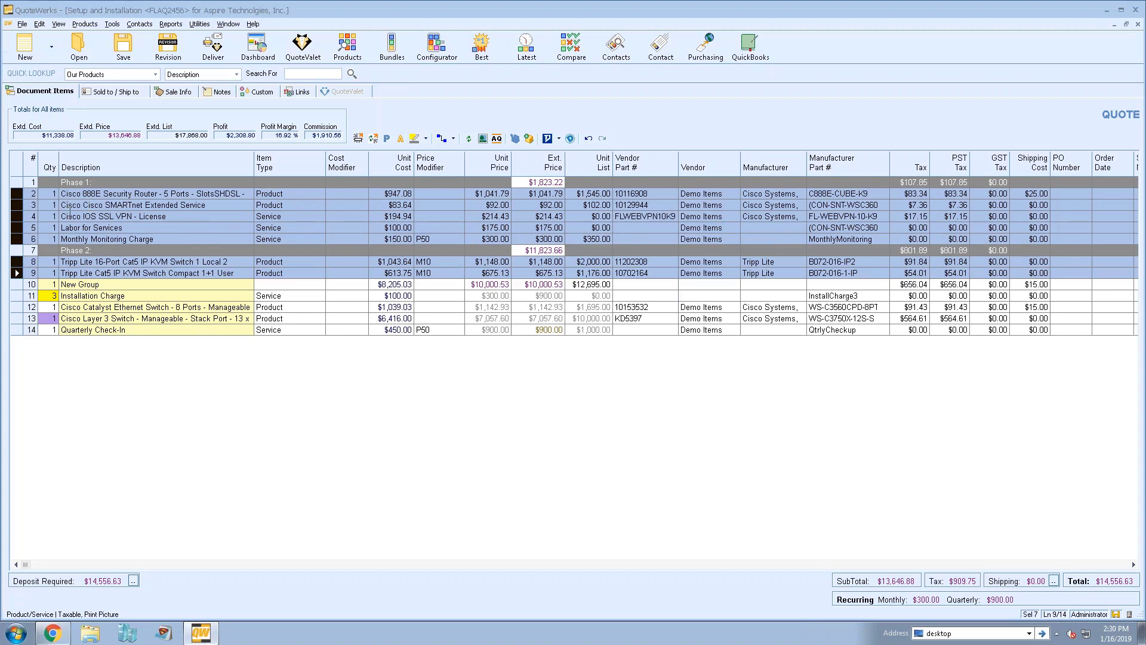
left_click(70, 214)
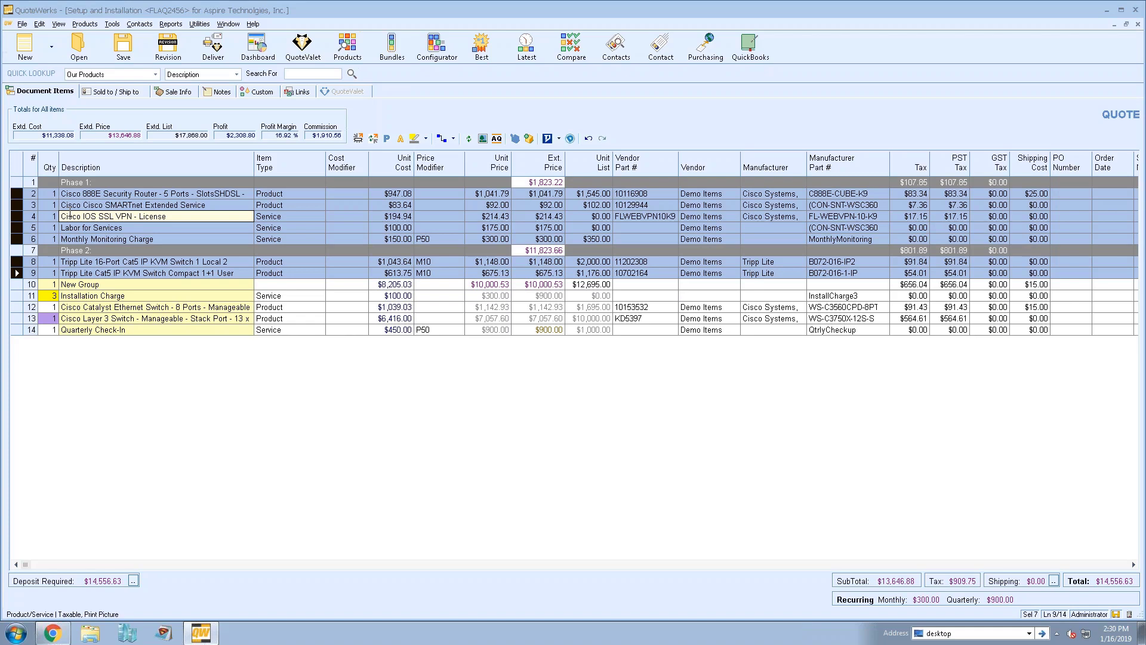
left_click(91, 216)
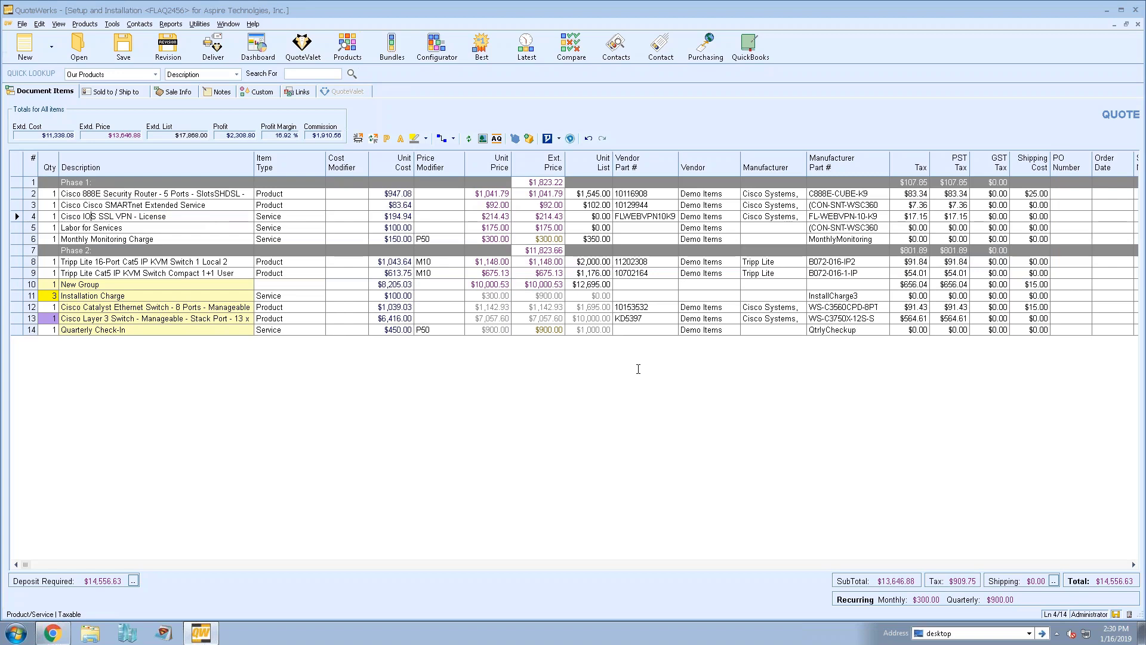
Select the New Group header line, leaving its description unchanged
left_click(119, 273)
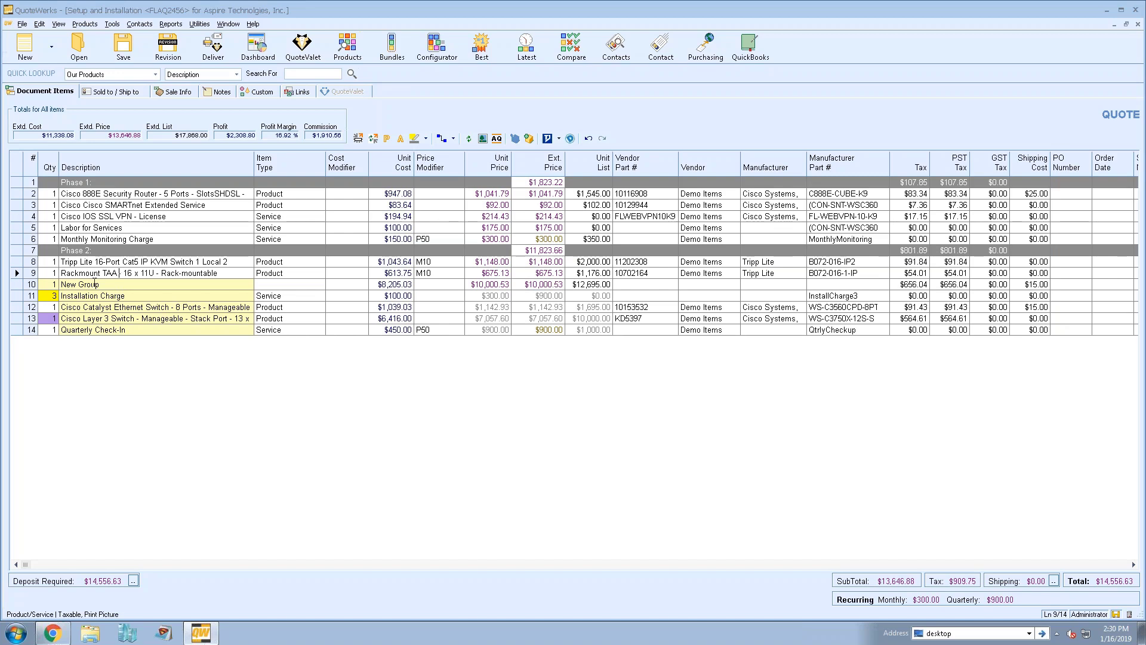
left_click(170, 285)
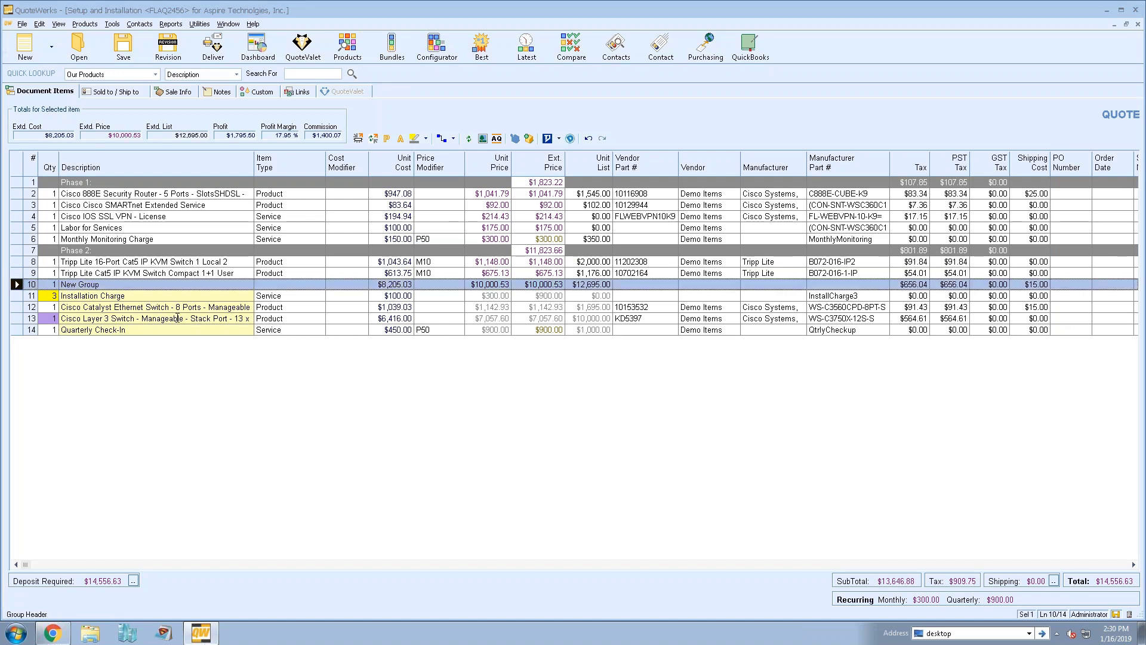
left_click(171, 289)
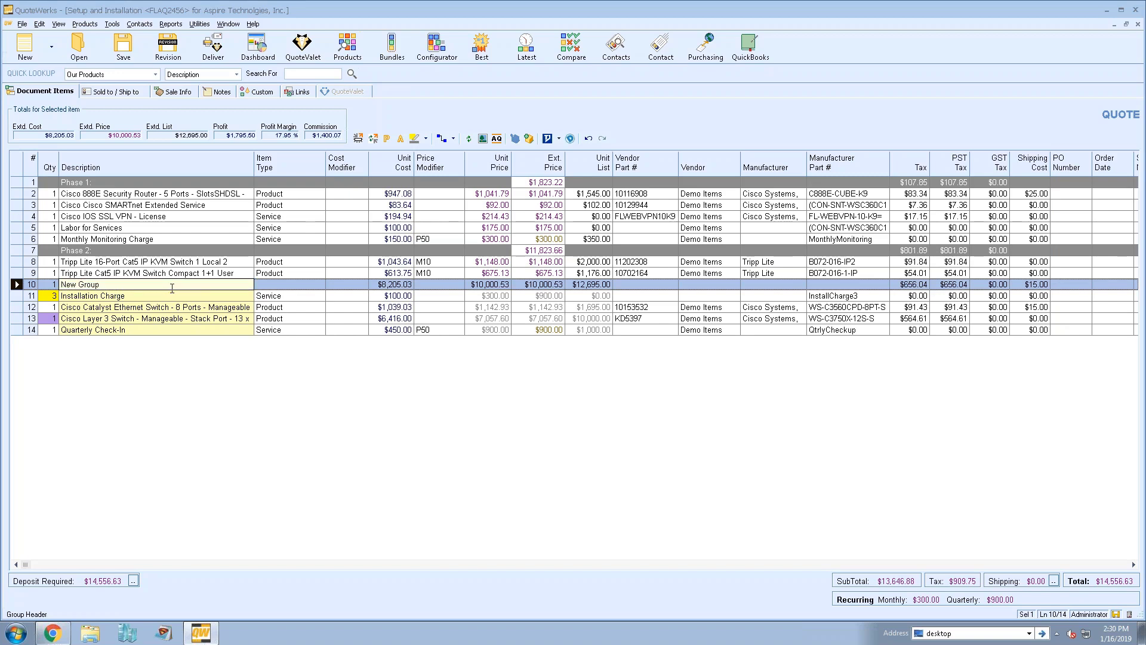
left_click(467, 343)
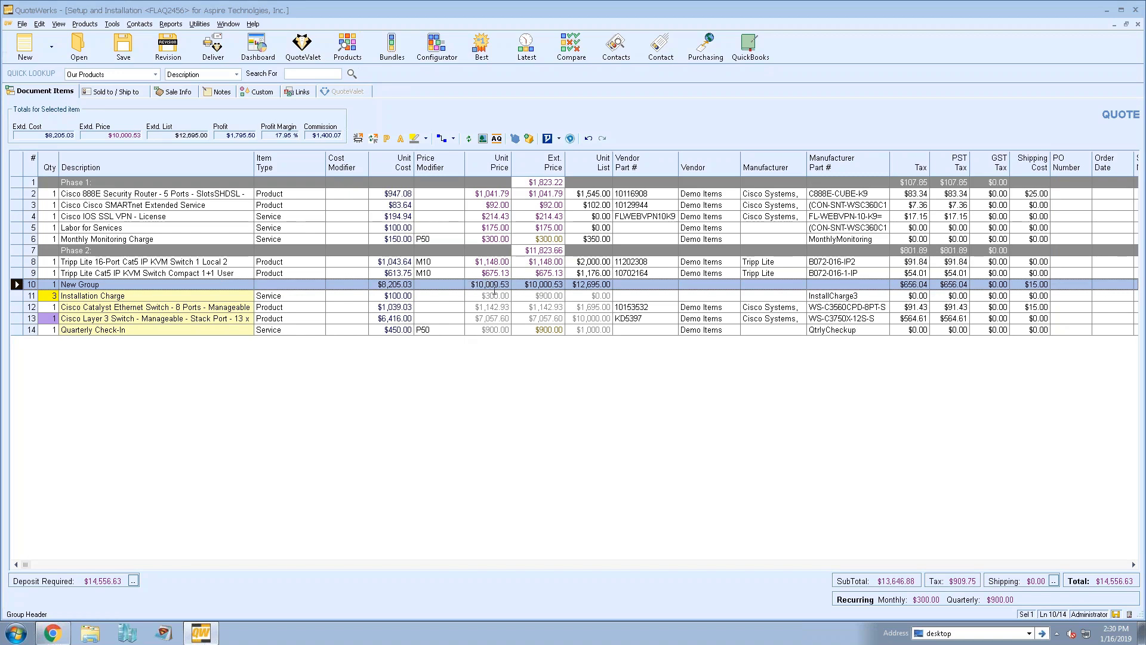
Set the New Group unit price to $10,000.00
left_click(494, 288)
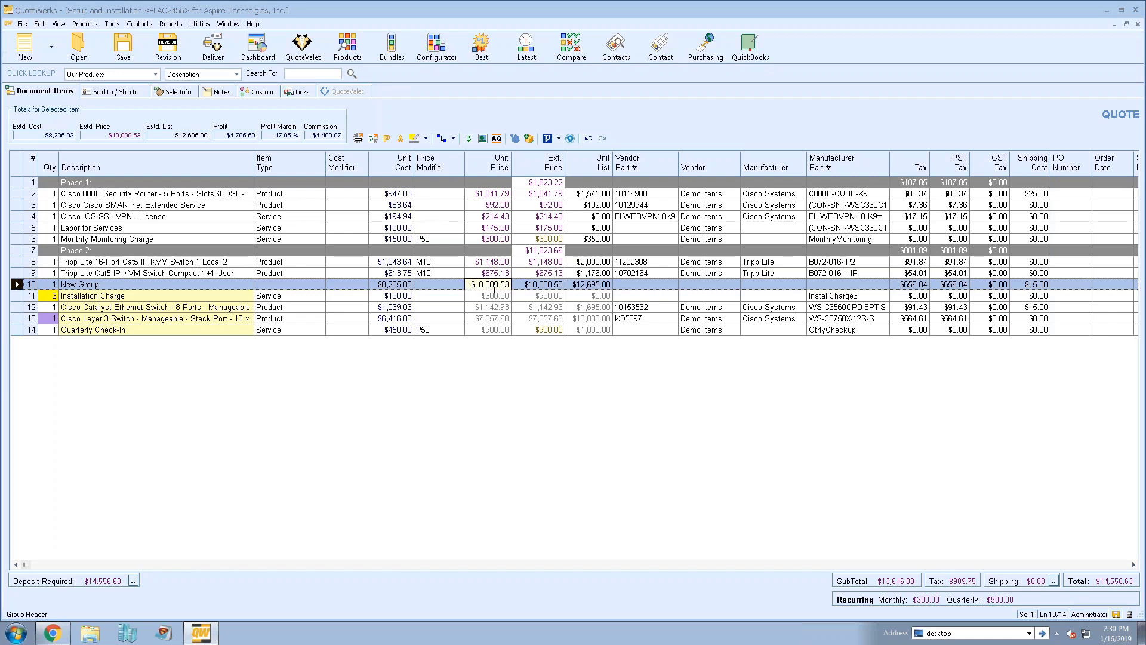
left_click(466, 284)
left_click_drag(481, 284, 516, 284)
type("100000")
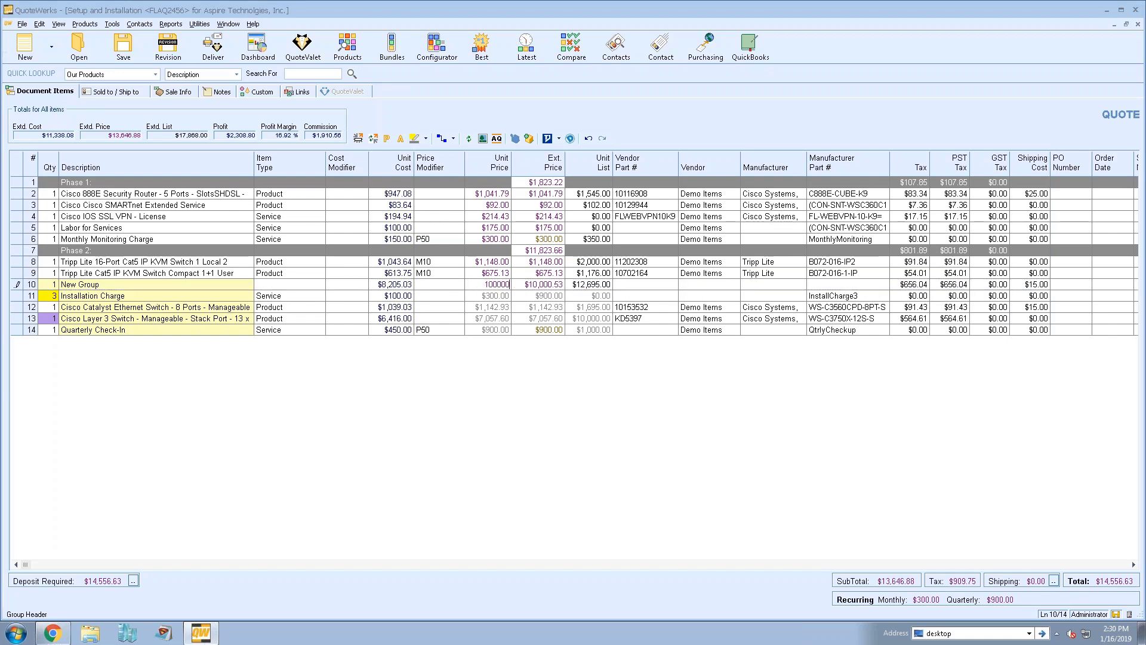
key("Tab")
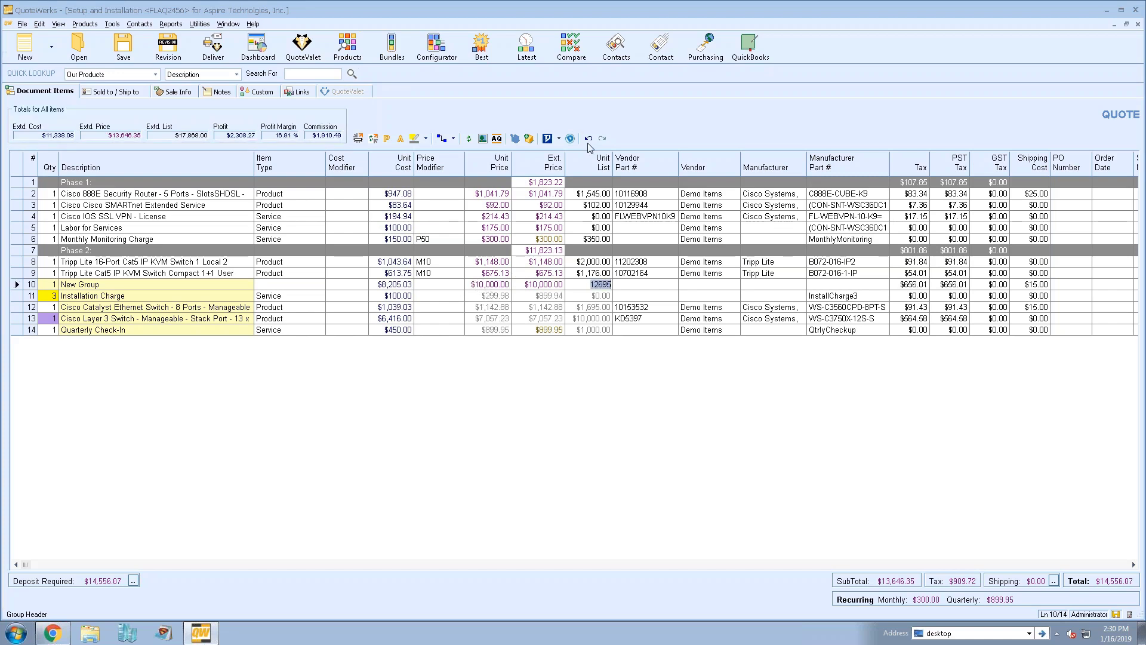
Undo and redo the group price change to compare the spread across items
left_click(587, 138)
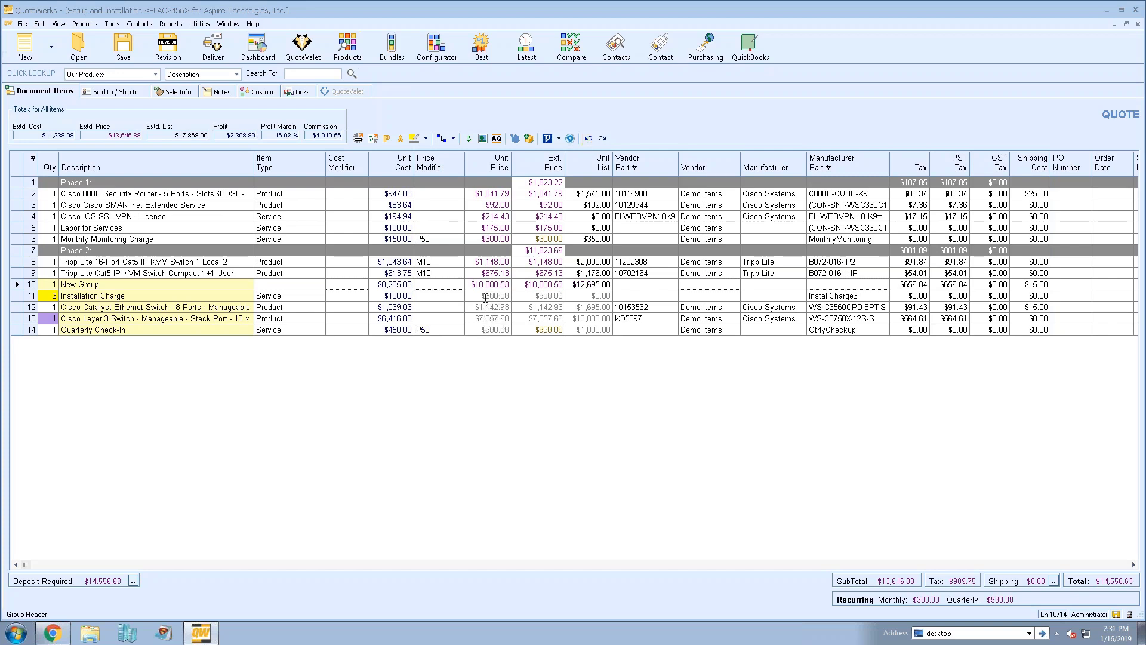
left_click(602, 138)
left_click(486, 295)
Raise the Installation Charge unit price to $350.00
left_click(481, 296)
left_click(481, 296)
type("350.00")
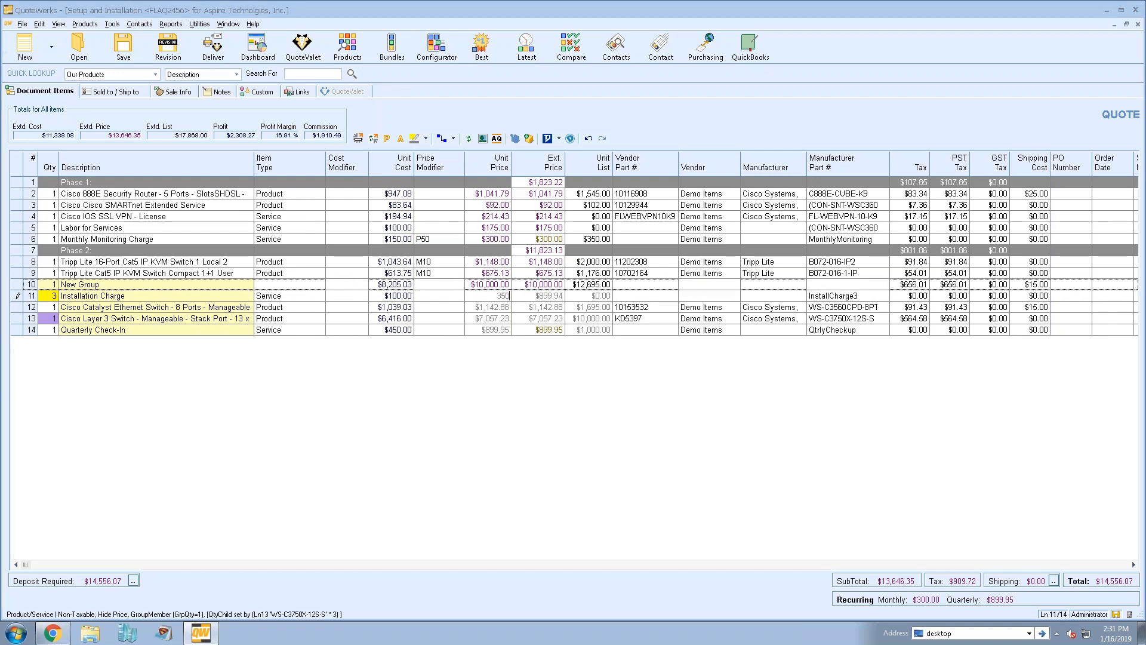
left_click(456, 294)
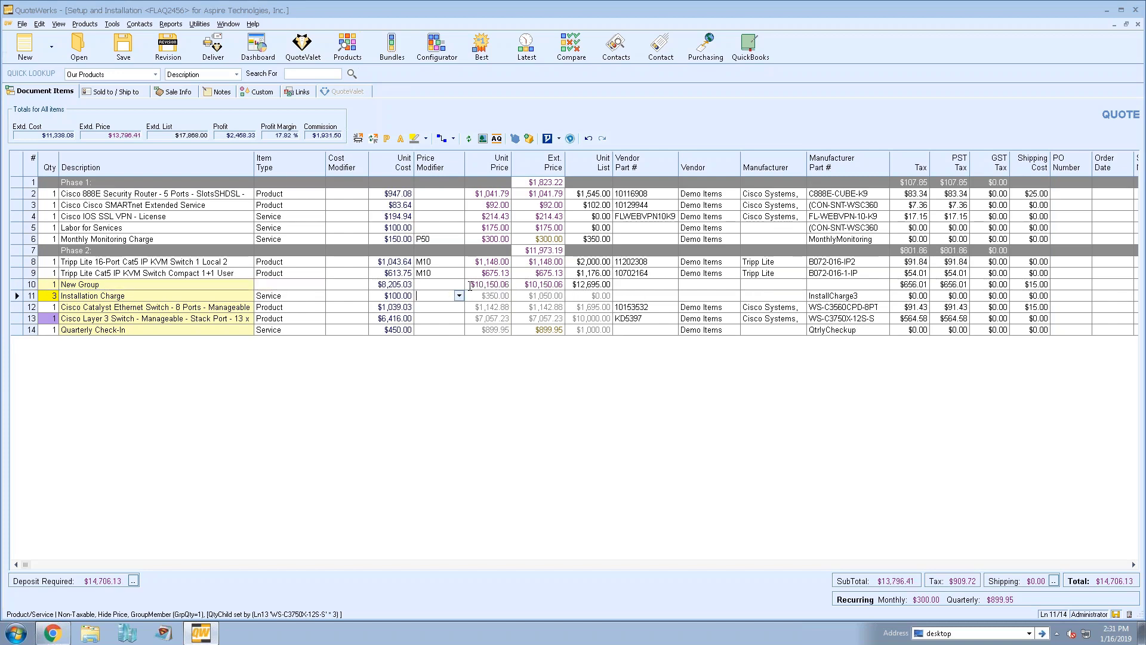
Reprice the New Group at $10,200, then at $10,500
left_click(470, 284)
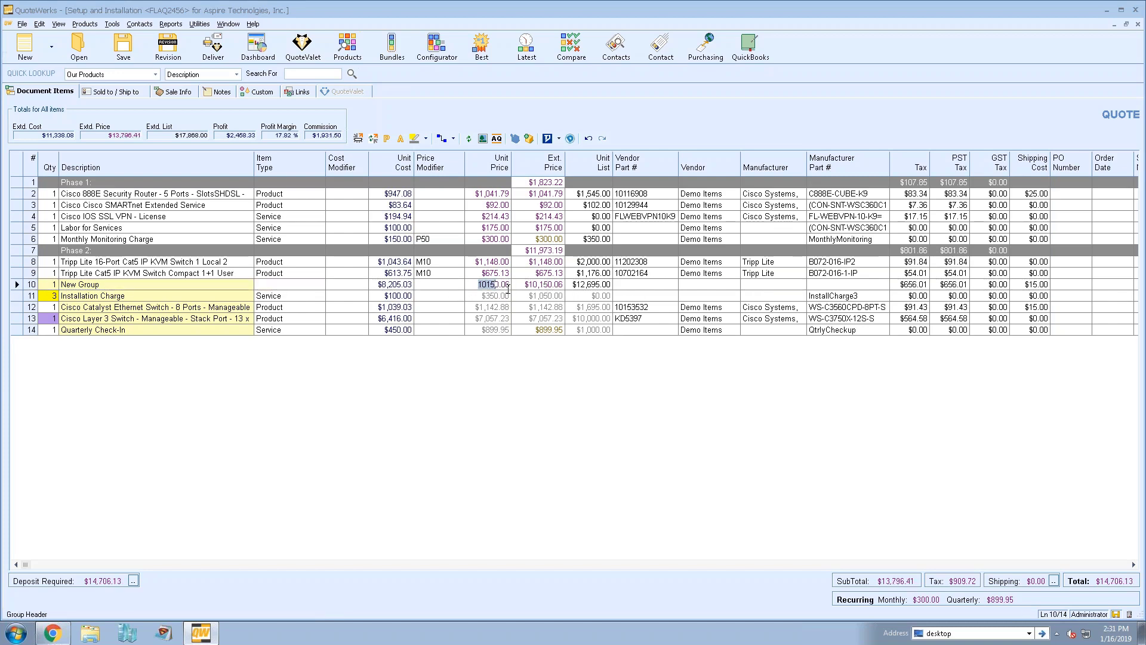
type("10200")
key("Tab")
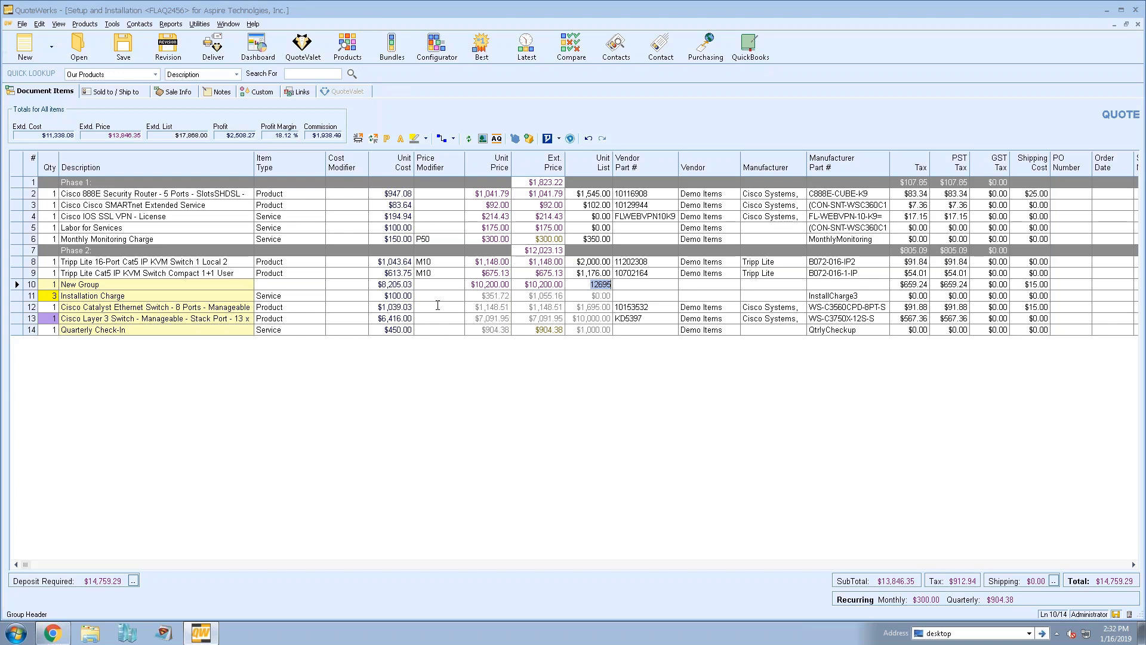
left_click(97, 285)
left_click(466, 285)
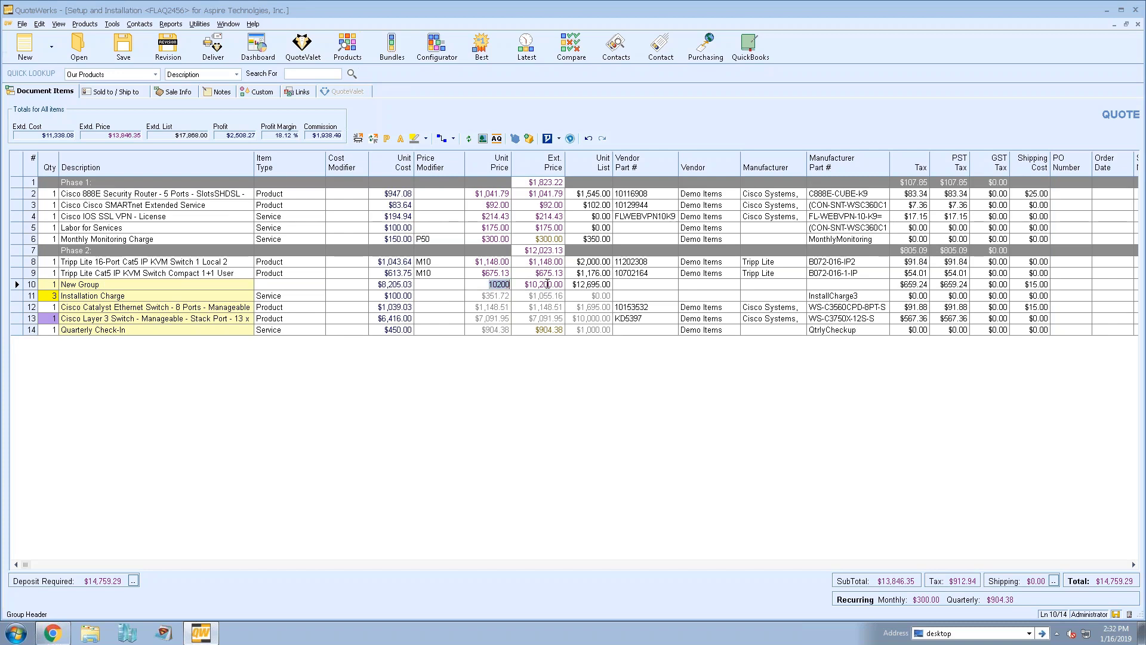
type("1055")
key("BackSpace")
type("00")
key("Return")
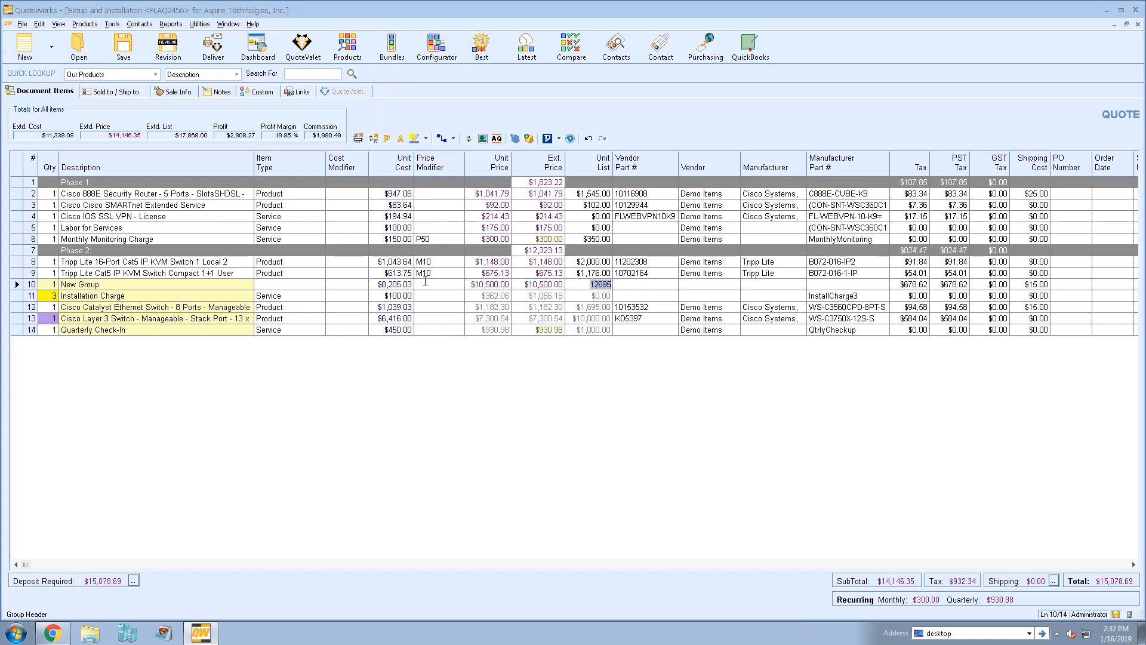
left_click(424, 284)
left_click(347, 45)
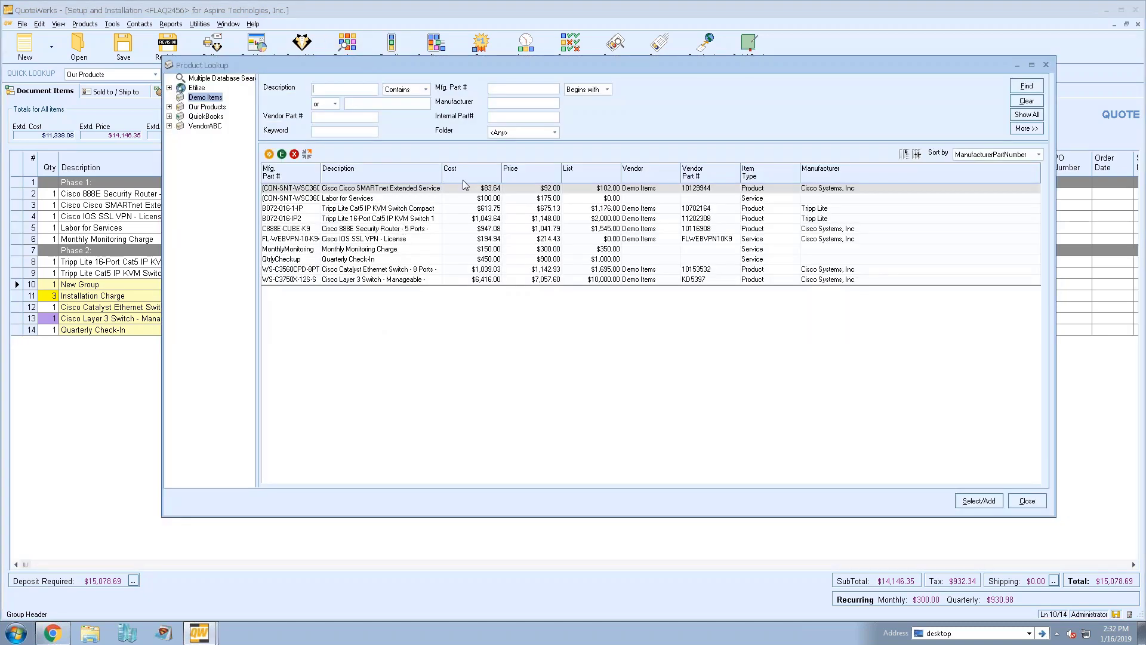
left_click(372, 191)
right_click(373, 190)
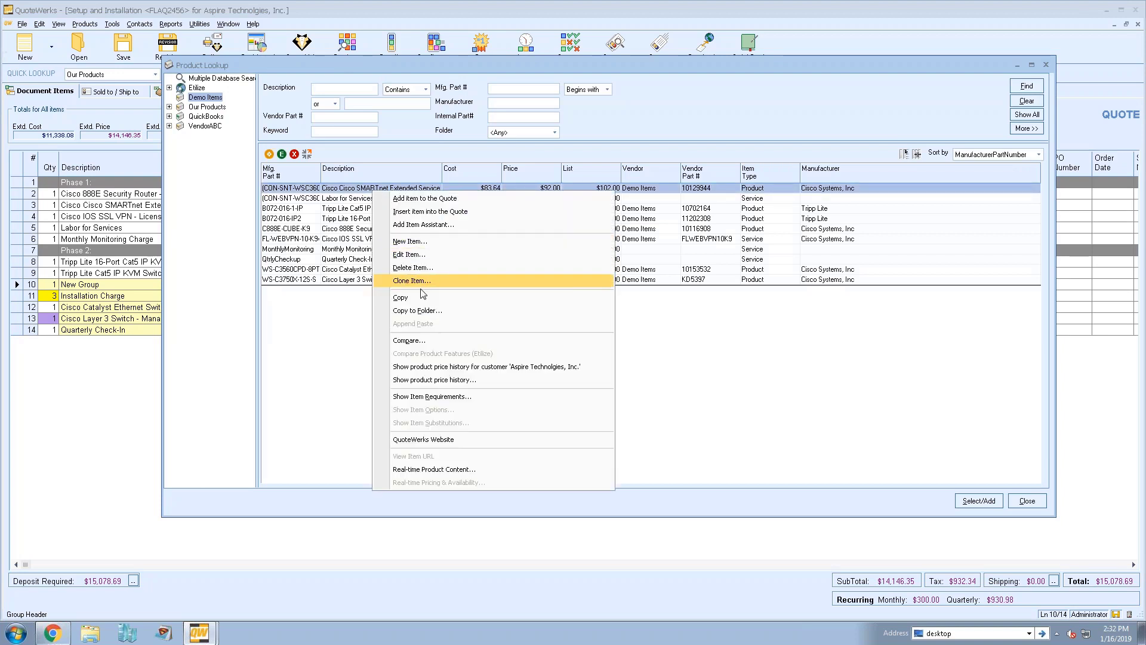
left_click(505, 261)
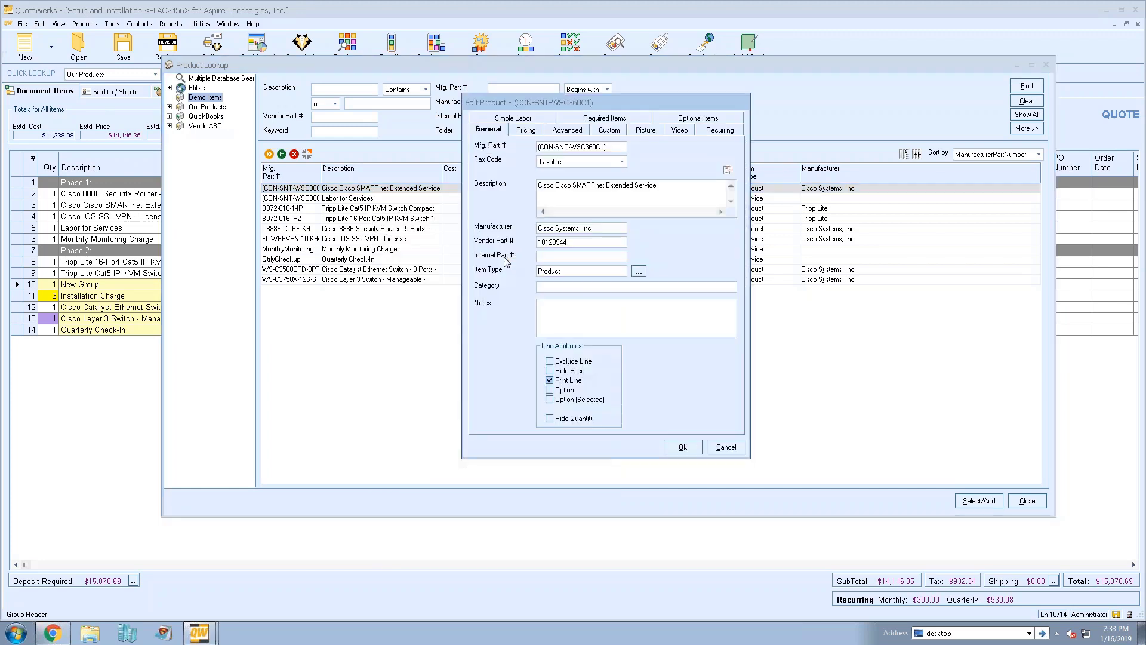
left_click(573, 130)
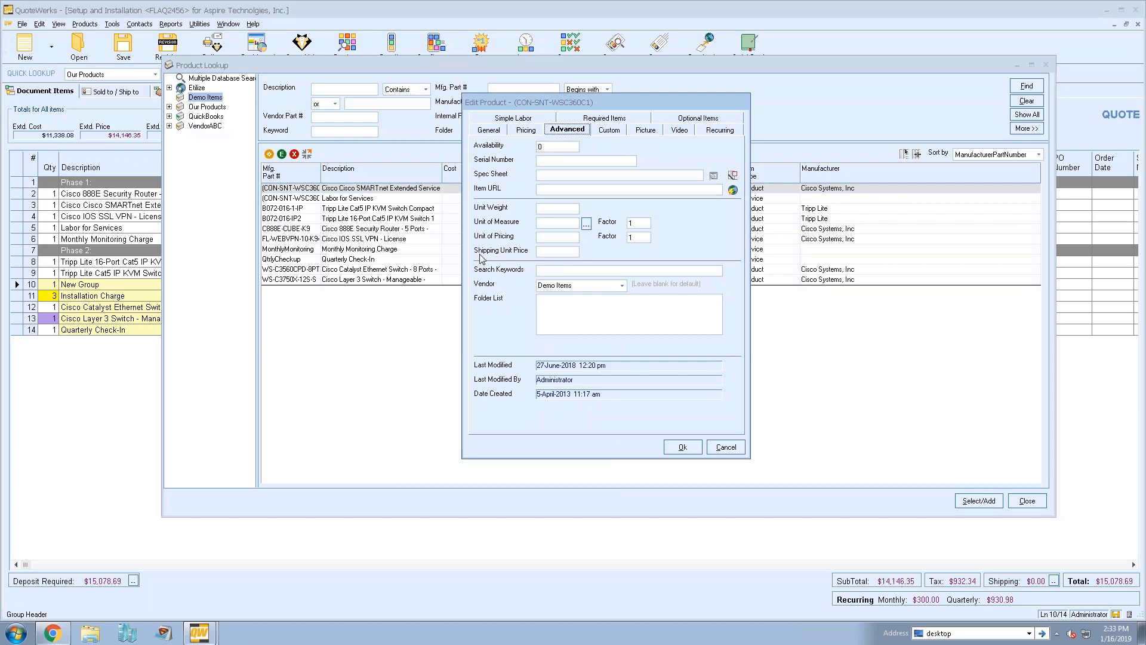
left_click(554, 251)
left_click(736, 450)
left_click(1026, 500)
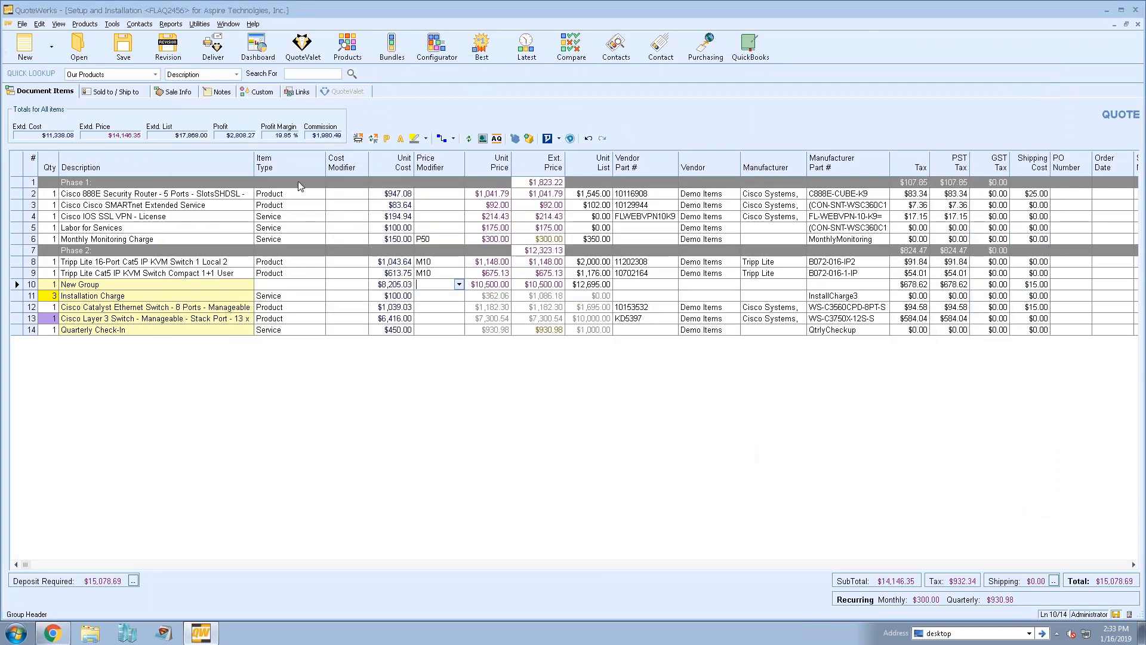
left_click(58, 24)
left_click(163, 74)
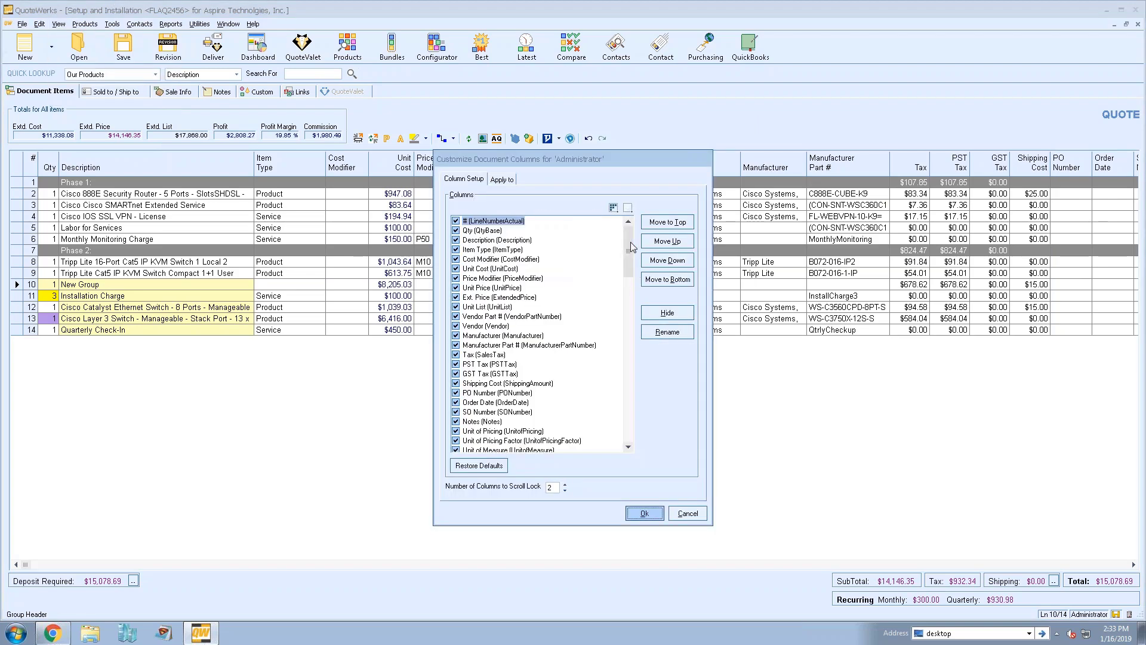
left_click_drag(627, 240, 629, 275)
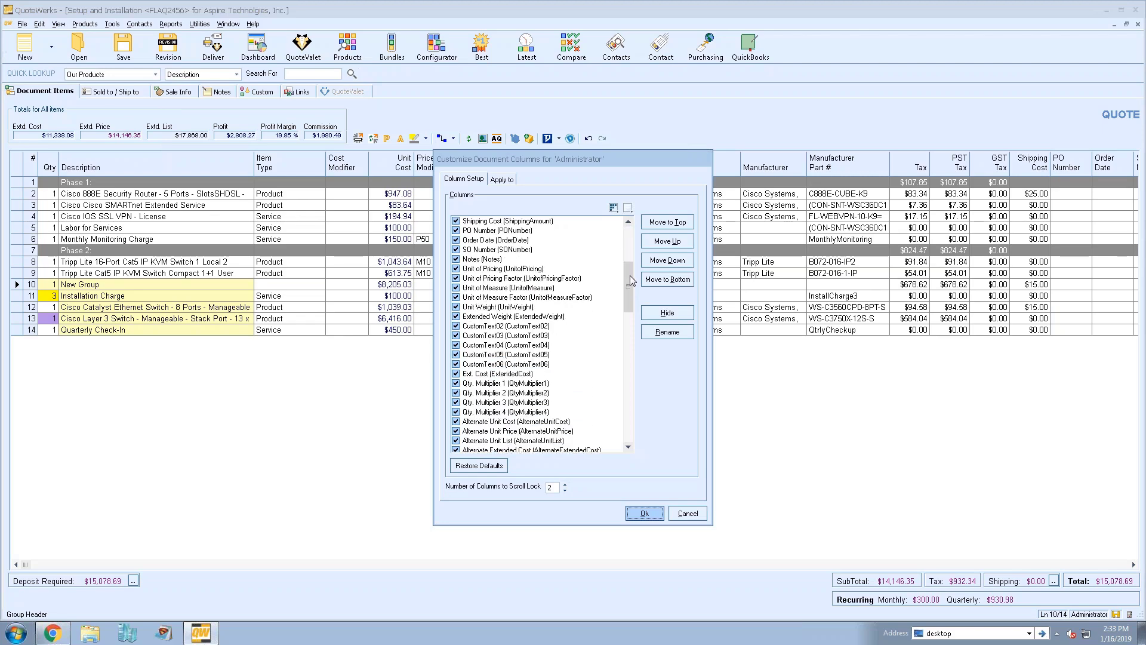
mouse_move(629, 275)
left_mouse_down()
mouse_move(630, 443)
mouse_move(632, 270)
left_mouse_up()
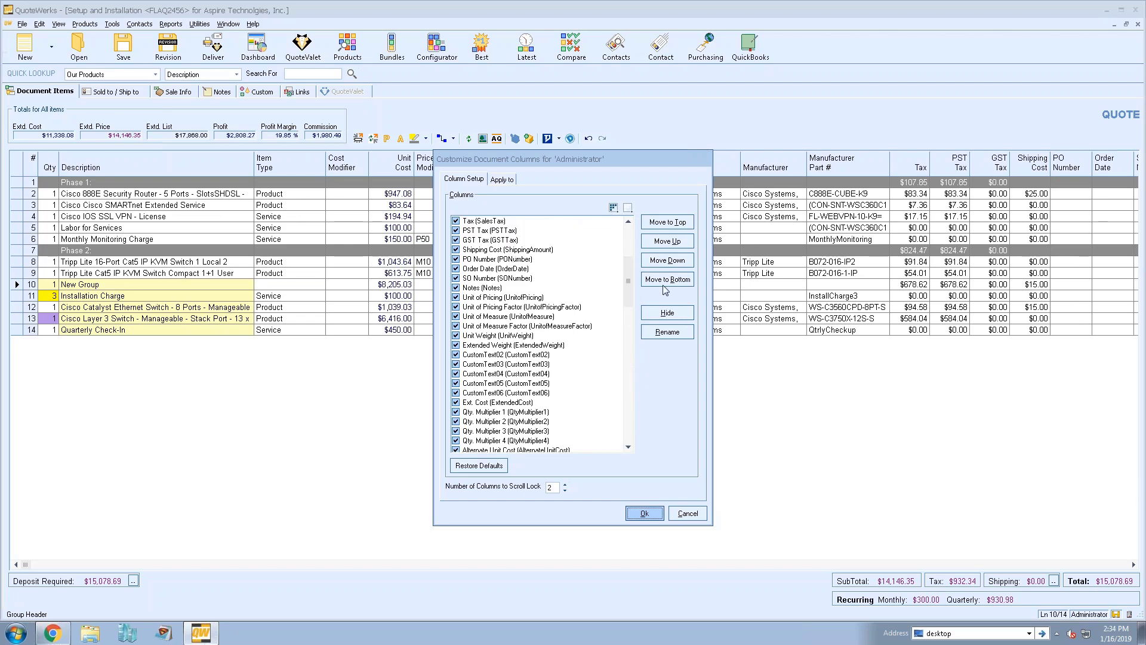
scroll(628, 296, "up", 3)
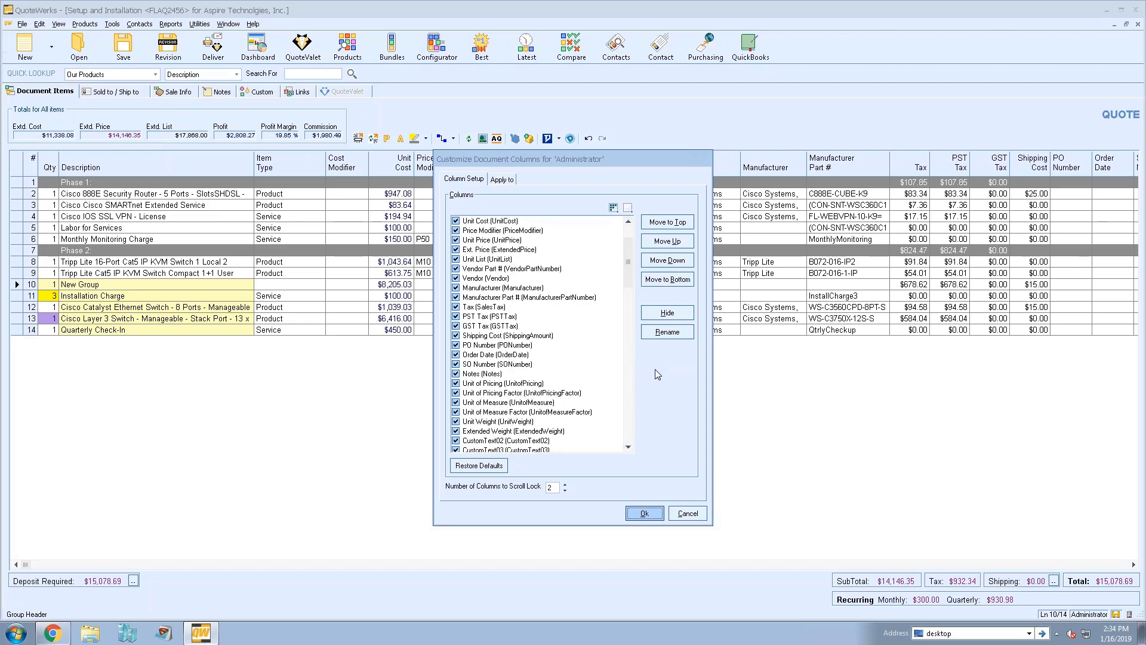
left_click(697, 514)
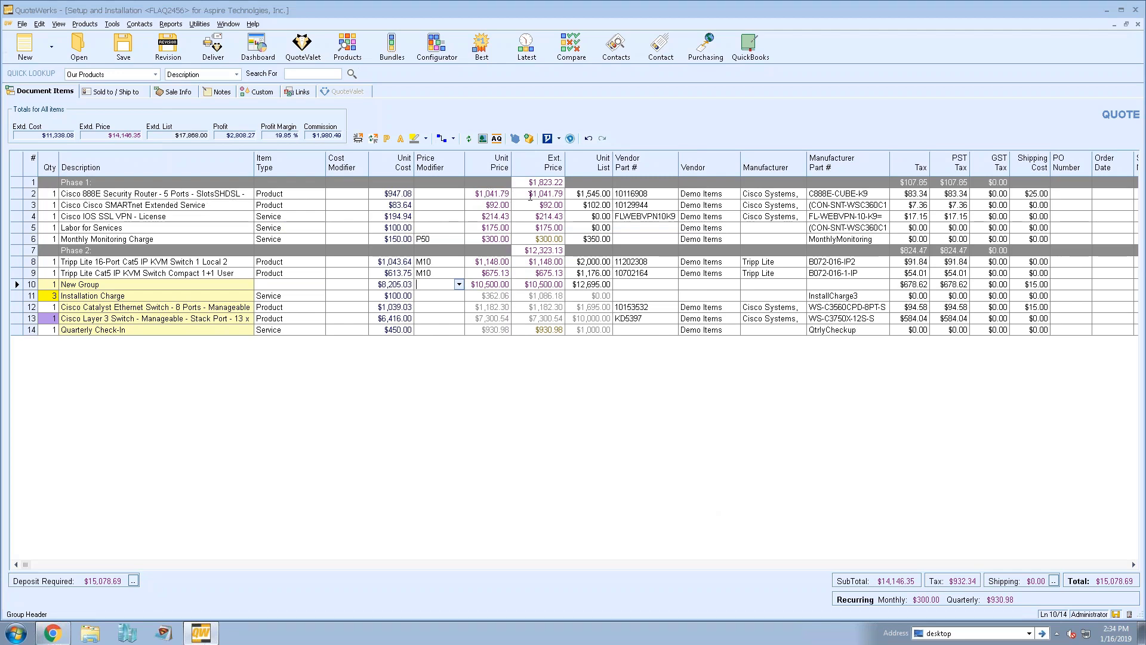
Change the Cisco 888E router quantity on row 2 to 3 and select the router line
left_click(49, 194)
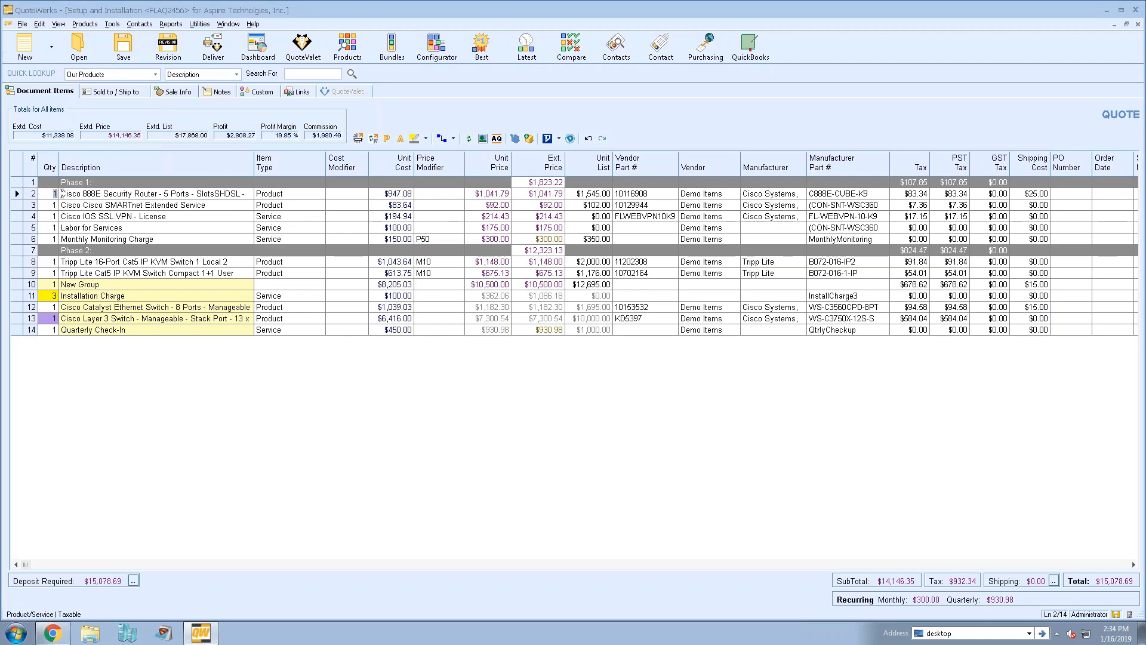
type("3")
key("Return")
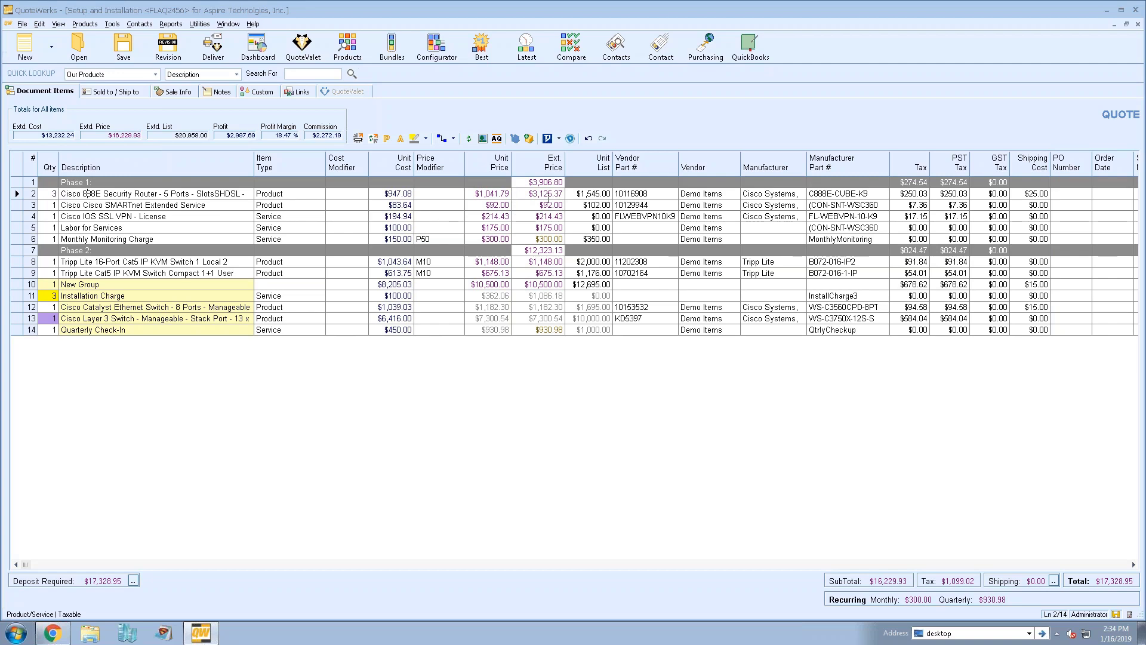
left_click(15, 194)
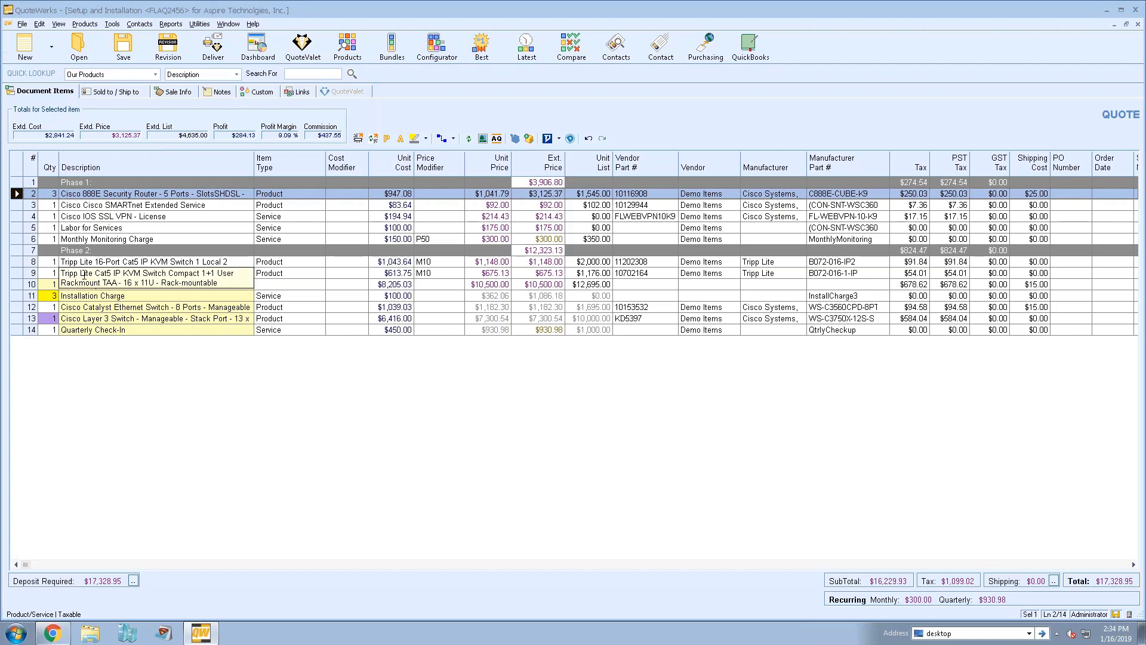
left_click(112, 24)
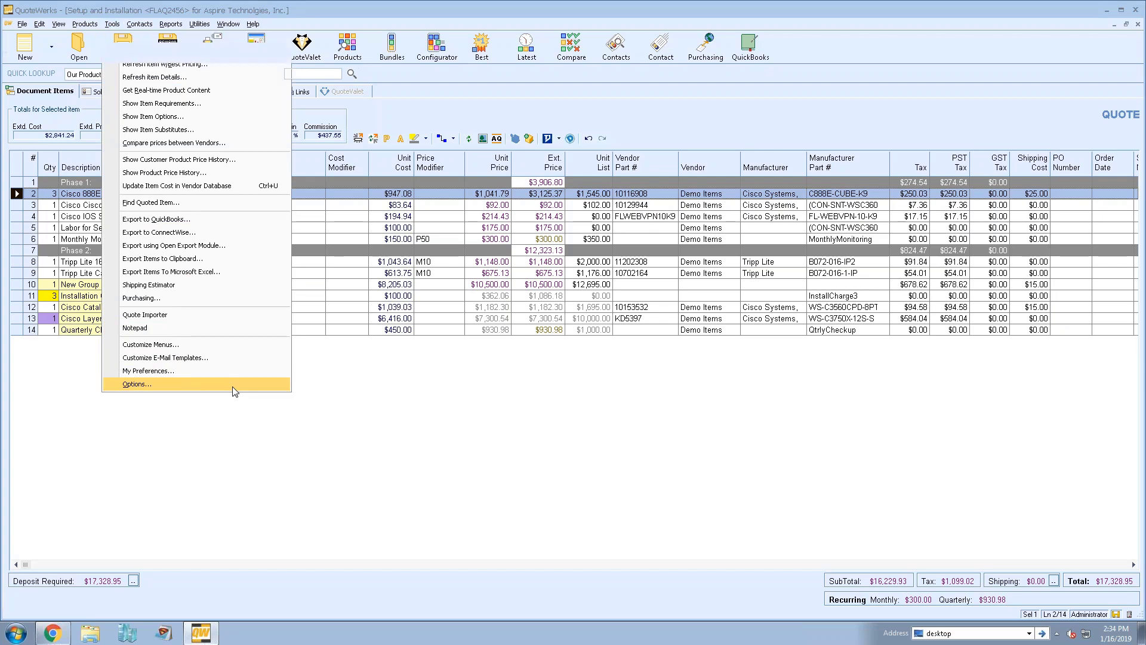
left_click(233, 388)
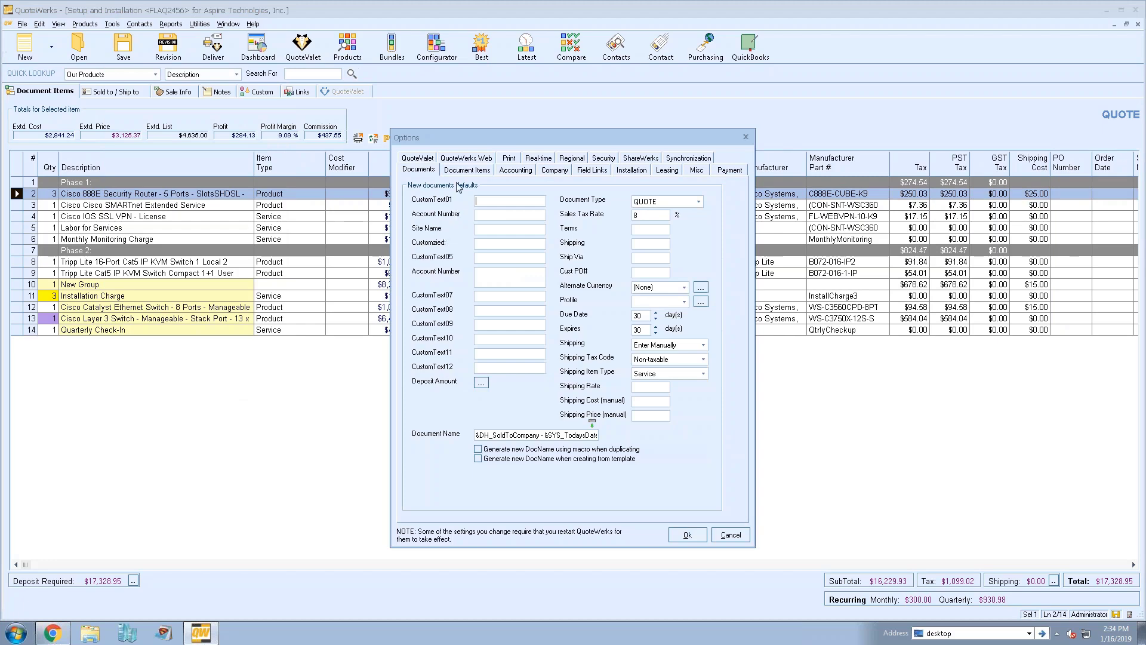
left_click(638, 174)
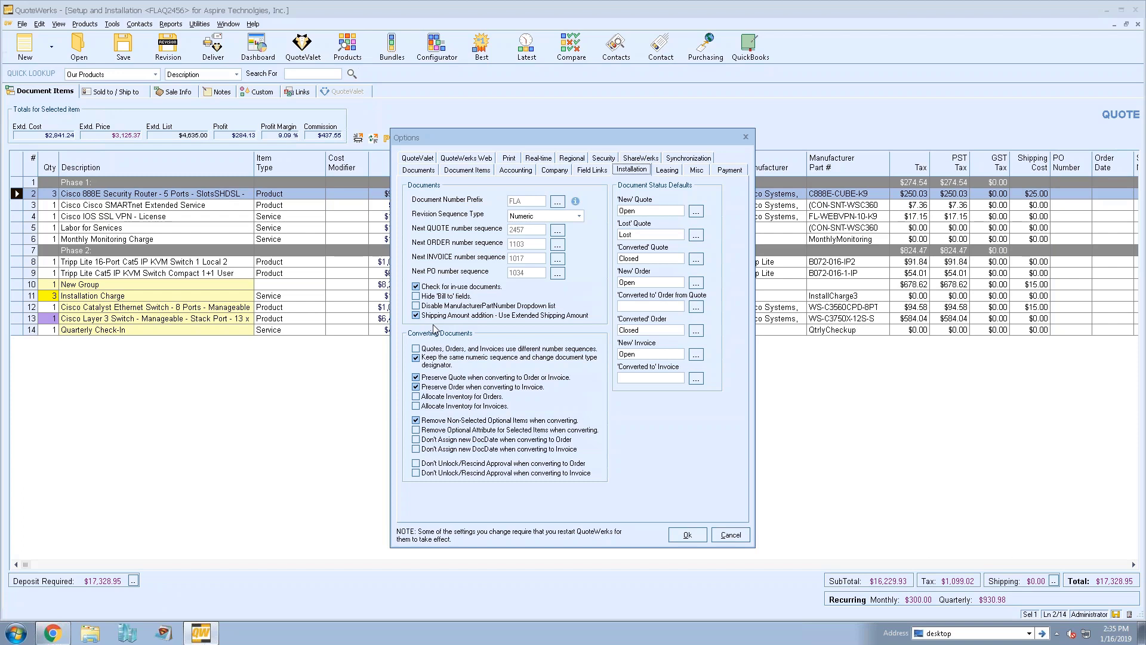
left_click(670, 534)
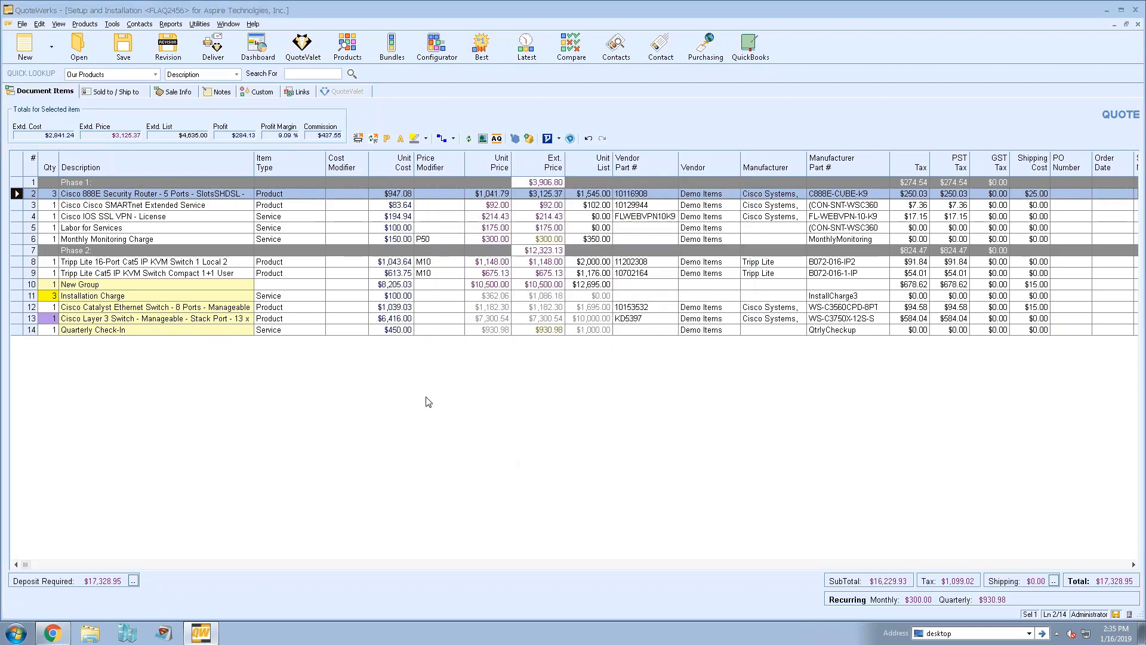
Set shipping to add up extended amounts via a FedEx/UPS real-time rate quote and open the estimate
left_click(1054, 582)
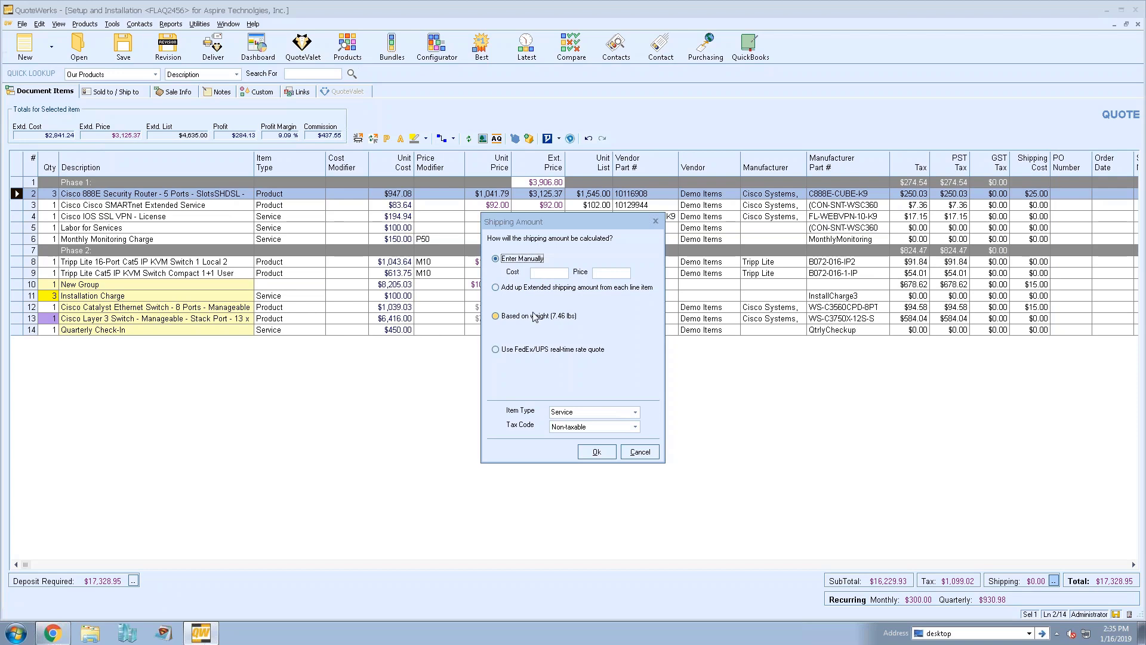
left_click(527, 289)
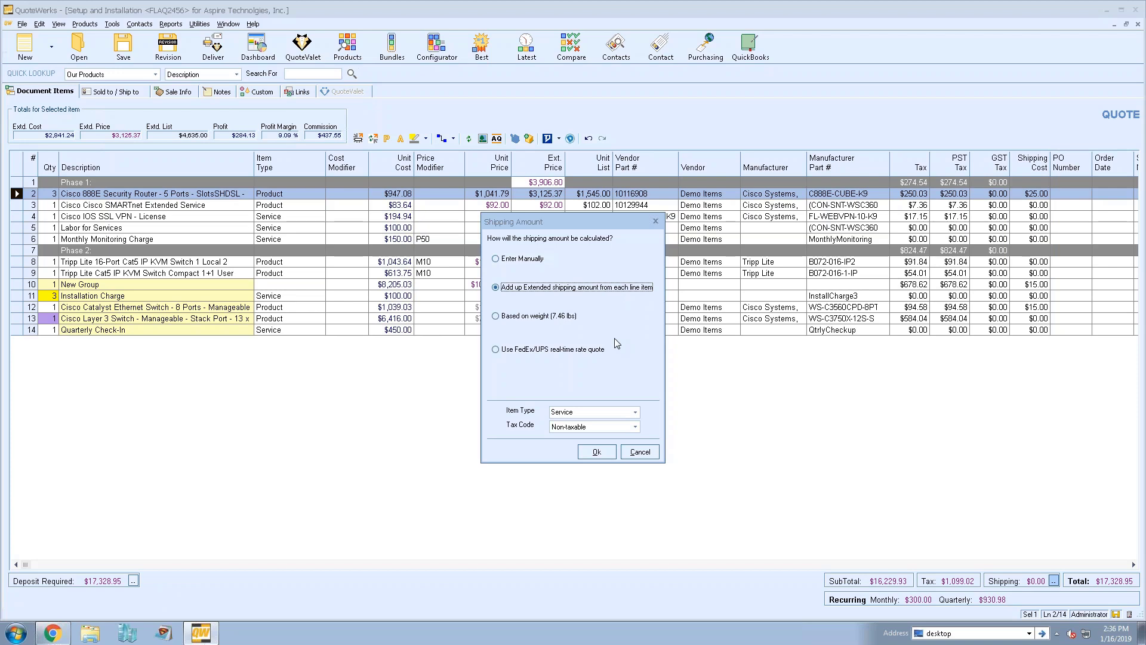
left_click(535, 349)
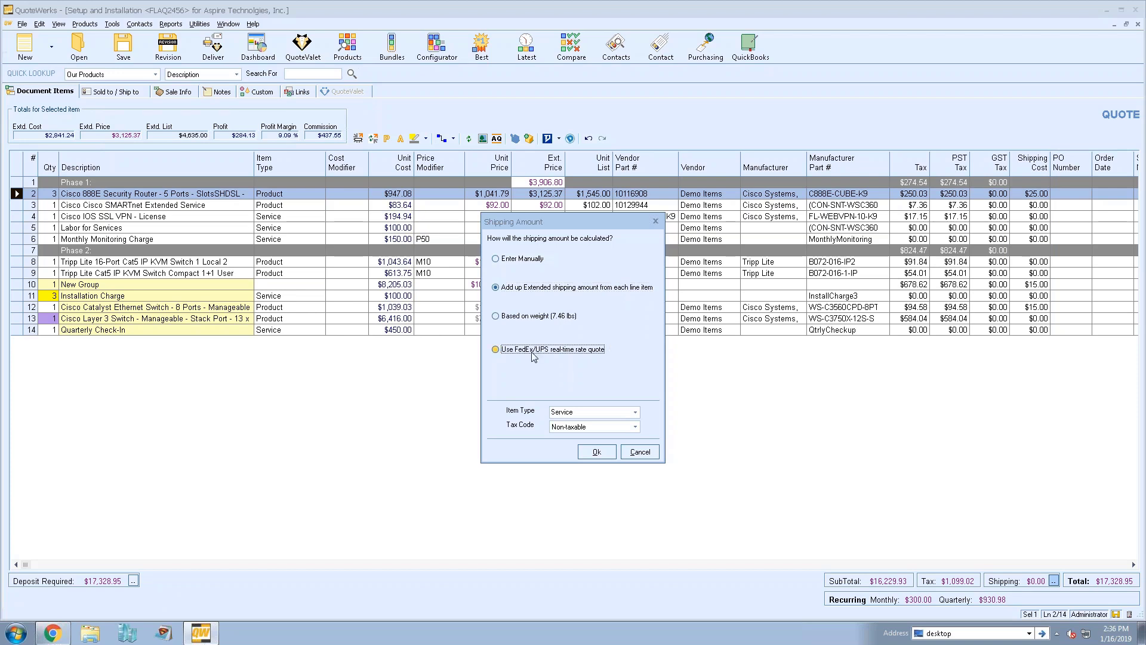
left_click(593, 384)
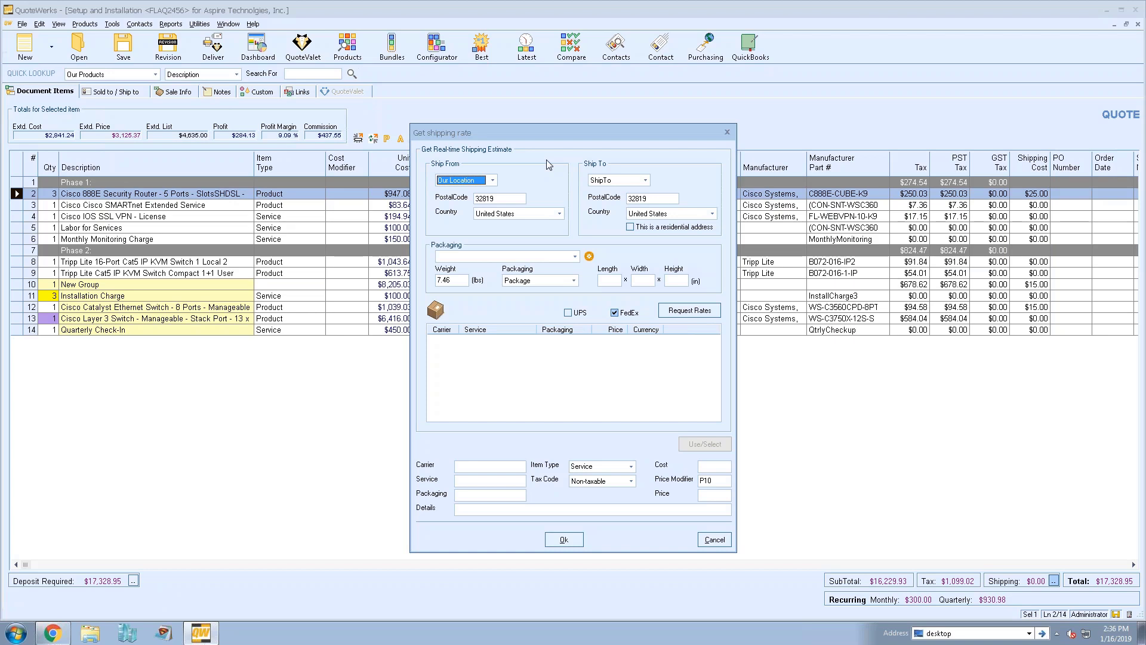
Set Ship From to manual entry with postal code 32819 and Ship To postal code 32801
left_click_drag(542, 132, 761, 89)
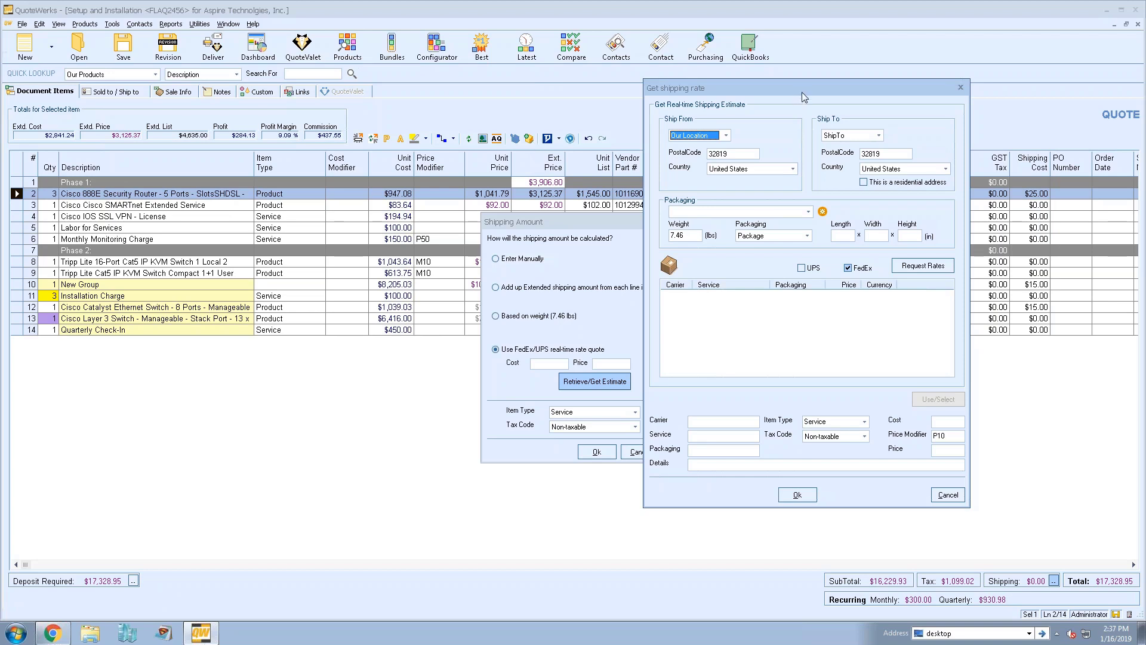
left_click_drag(801, 91, 724, 94)
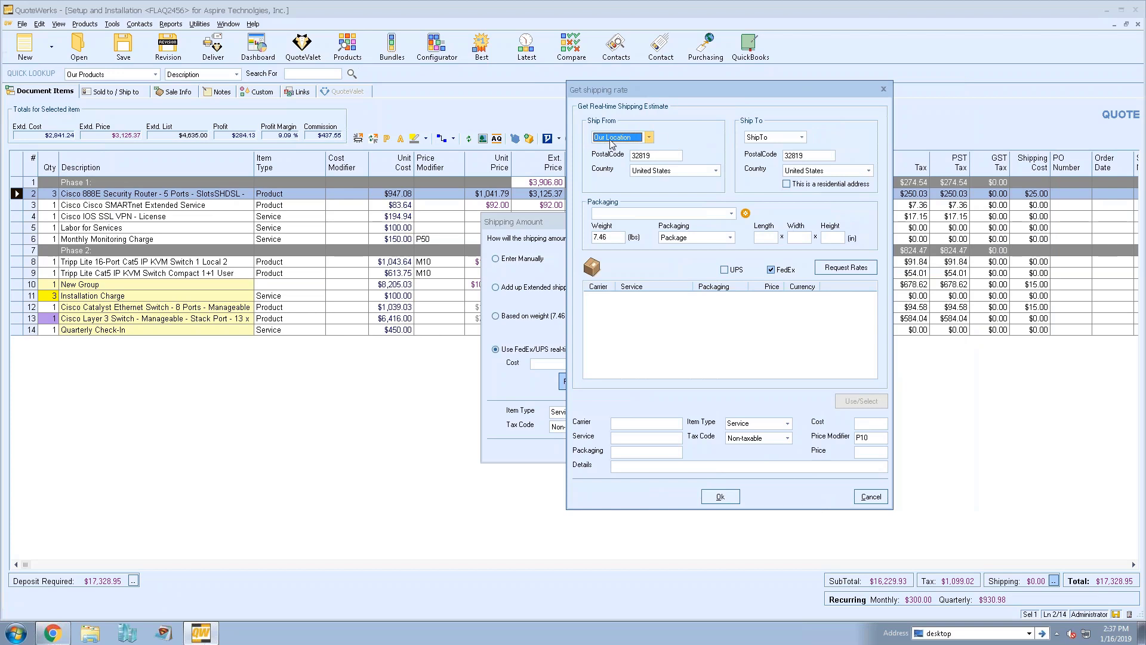
left_click(649, 137)
left_click(650, 145)
left_click(641, 155)
left_click_drag(602, 158, 600, 158)
left_click(659, 159)
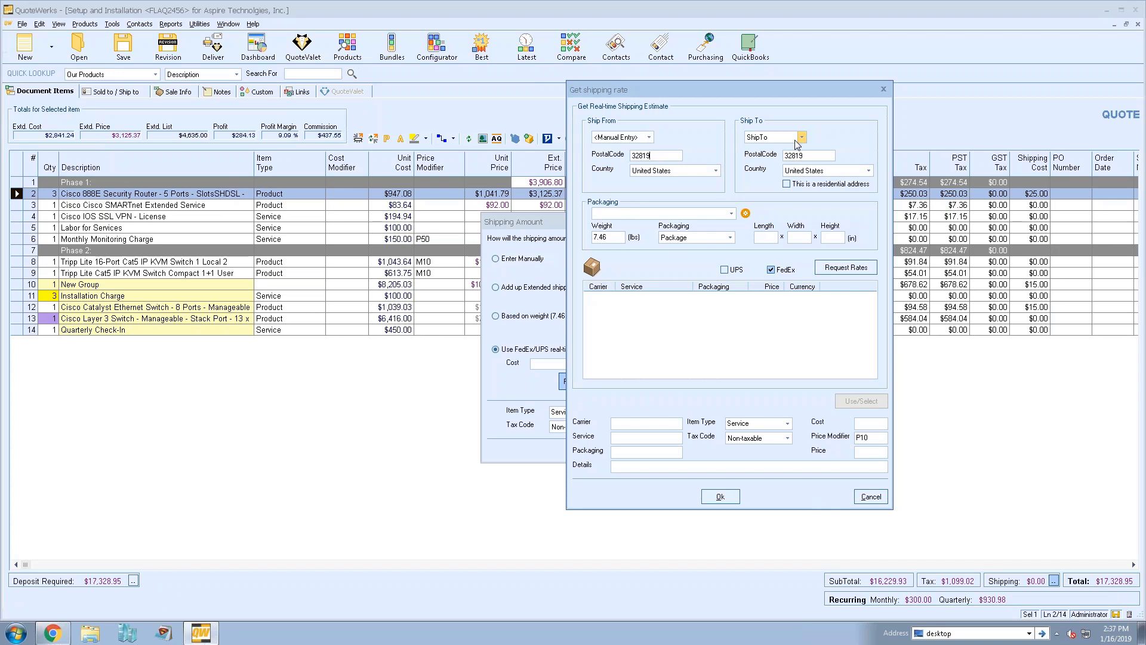
left_click_drag(813, 156, 744, 155)
type("32801")
Set packaging to Box, include UPS with FedEx, request rates, and pick UPS Next Day Air
left_click(730, 214)
left_click(642, 213)
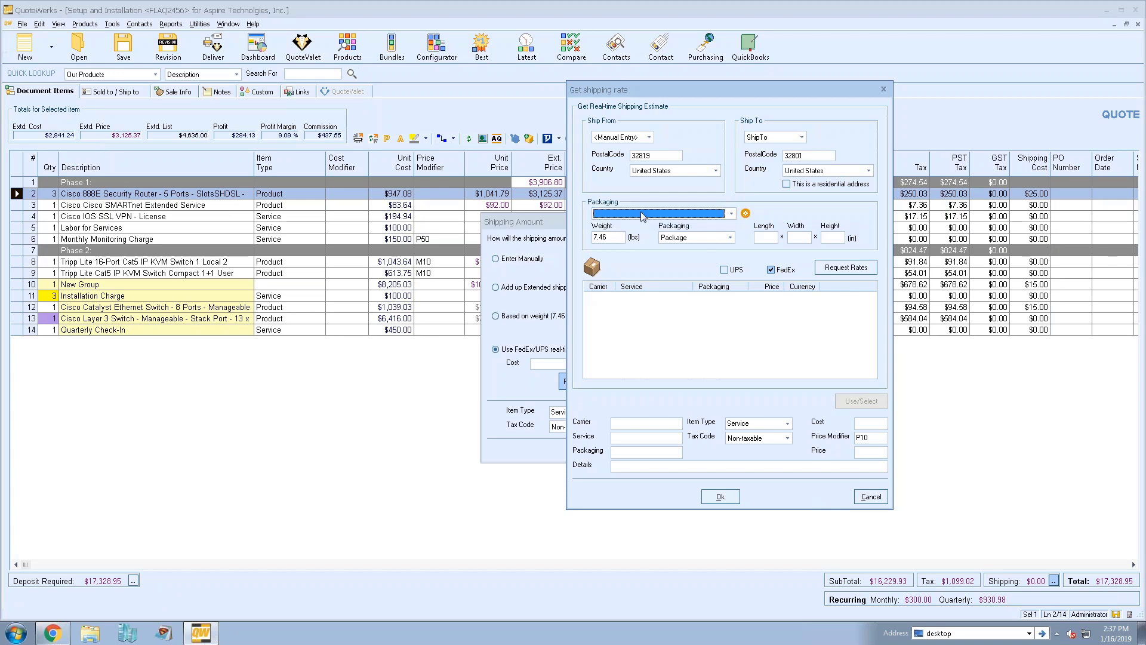
left_click_drag(622, 237, 576, 236)
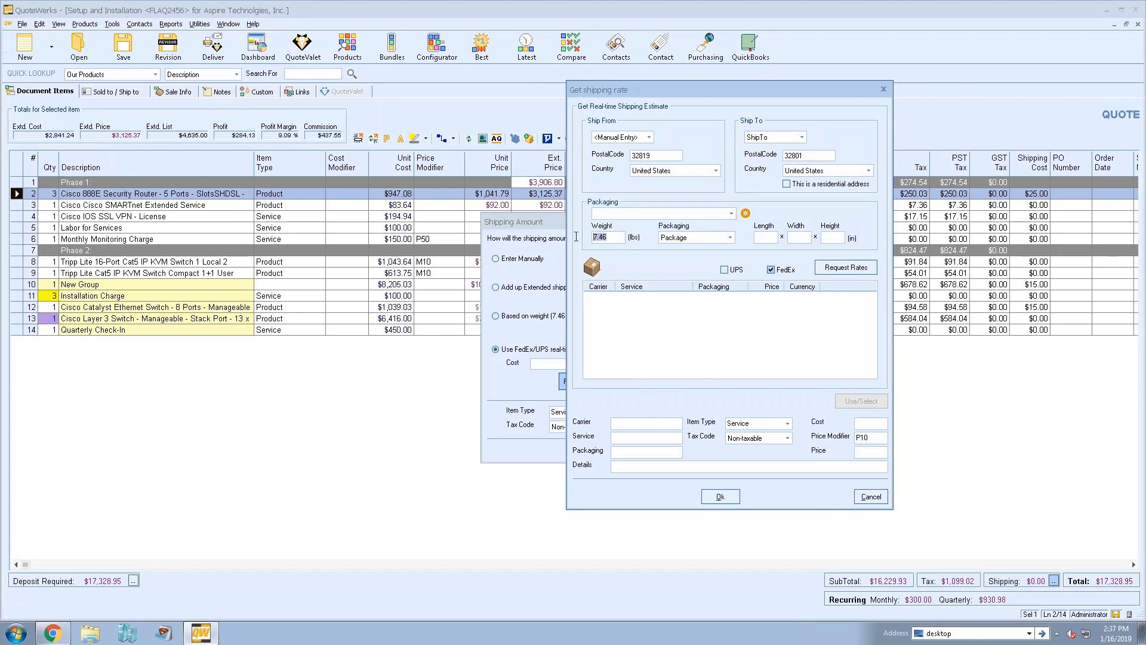
left_click(703, 242)
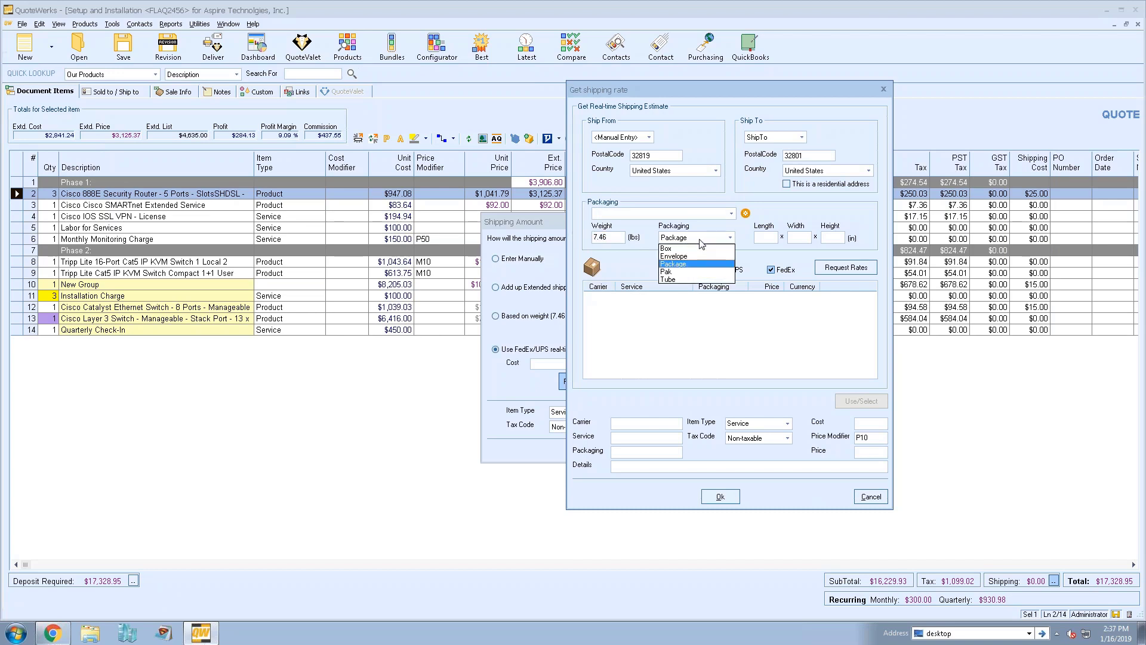
left_click(703, 253)
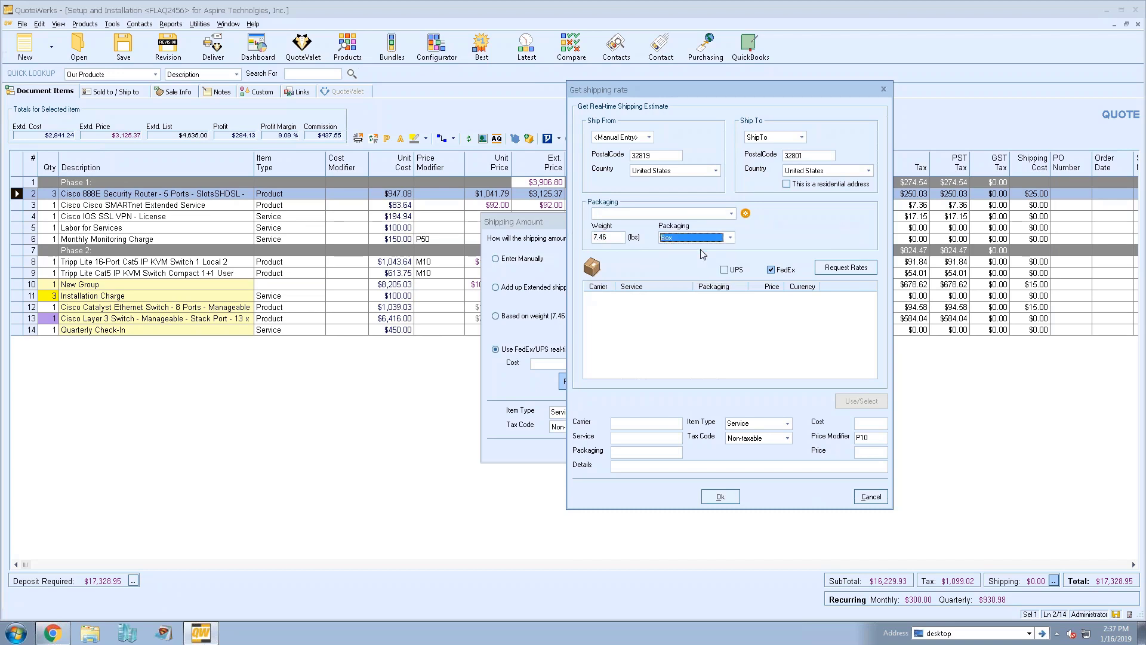
left_click(724, 269)
left_click(819, 268)
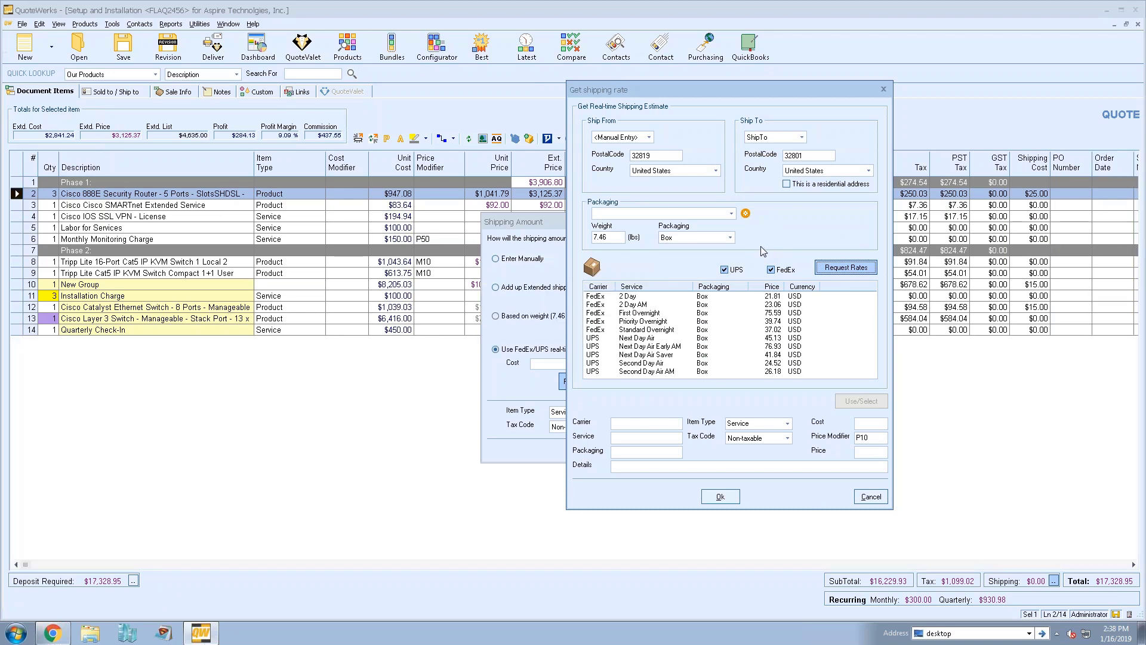
left_click(774, 297)
left_click_drag(774, 302, 774, 337)
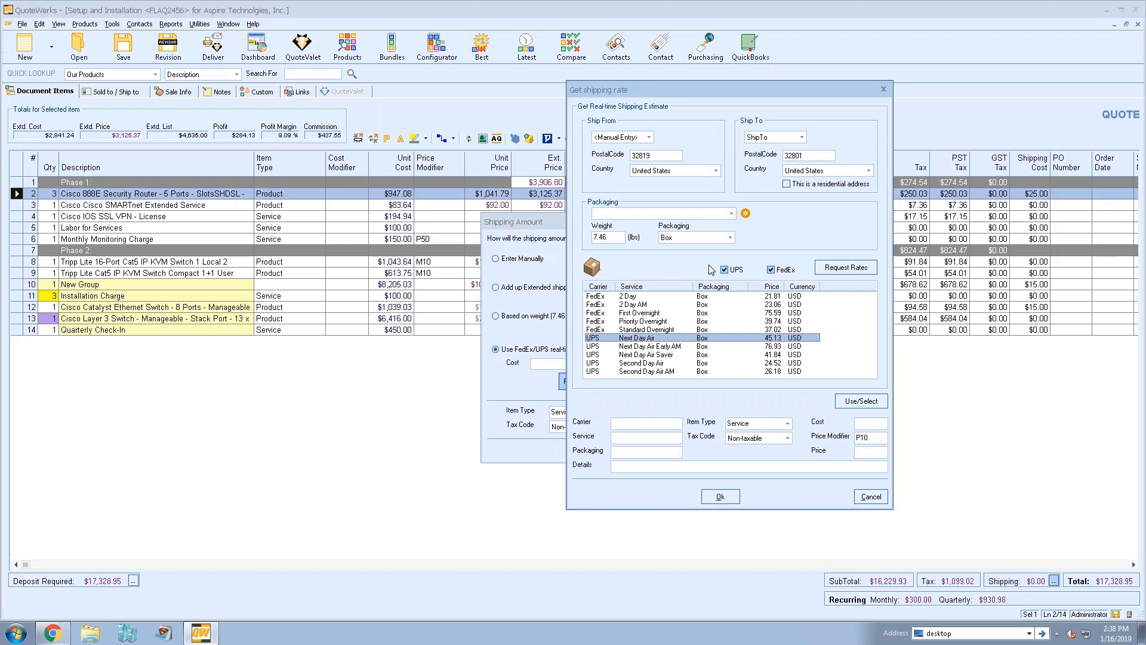
Create a Box package template named 'Standard Box Shipping'
left_click(711, 237)
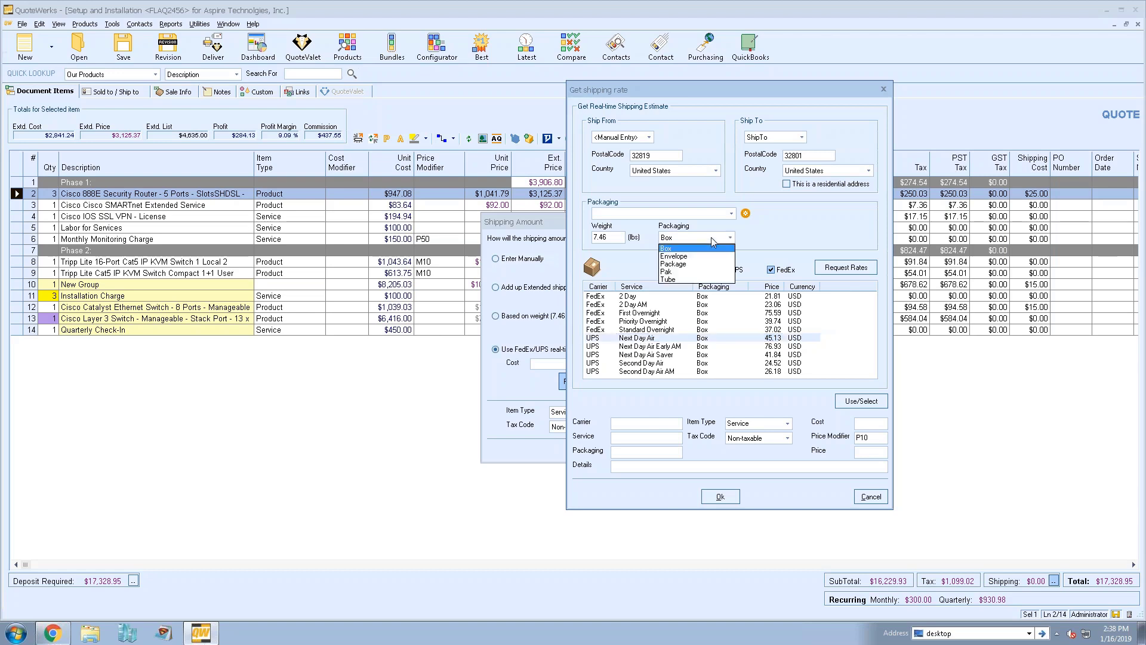
left_click(711, 248)
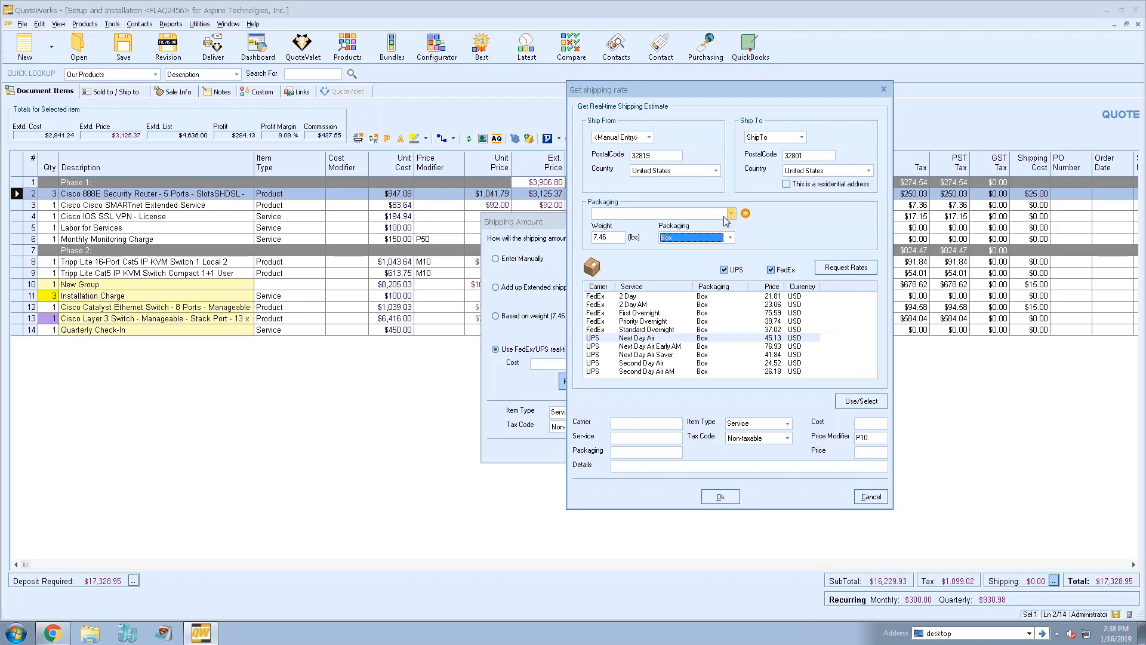
left_click(710, 215)
left_click(746, 214)
left_click(746, 214)
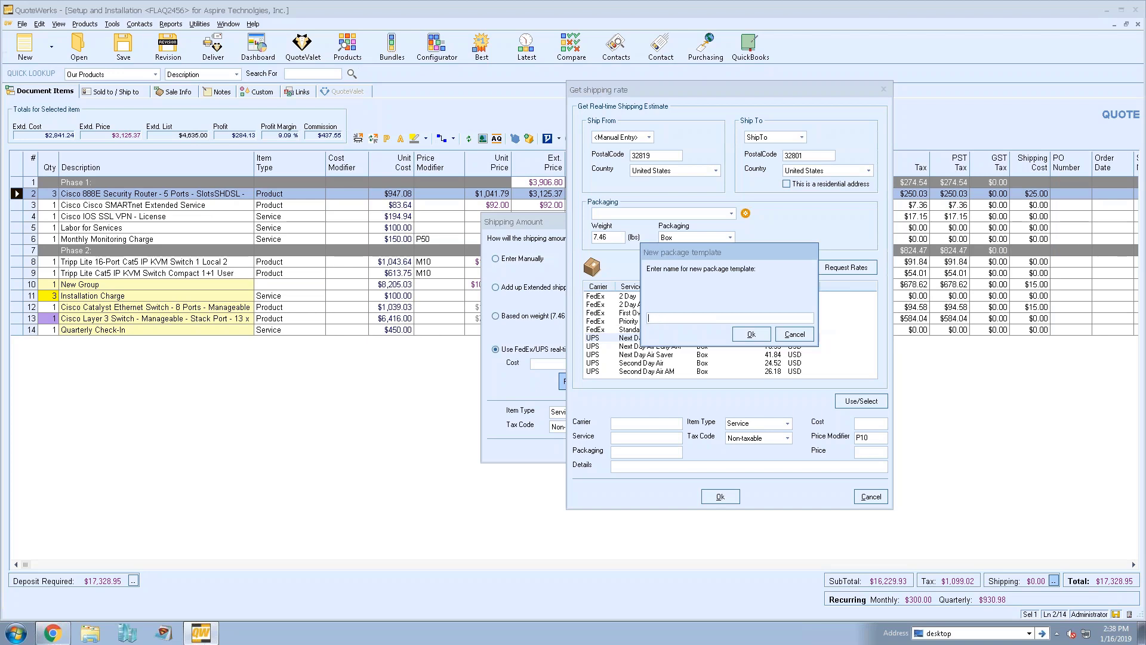
type("Standard Box Shipping")
left_click(750, 334)
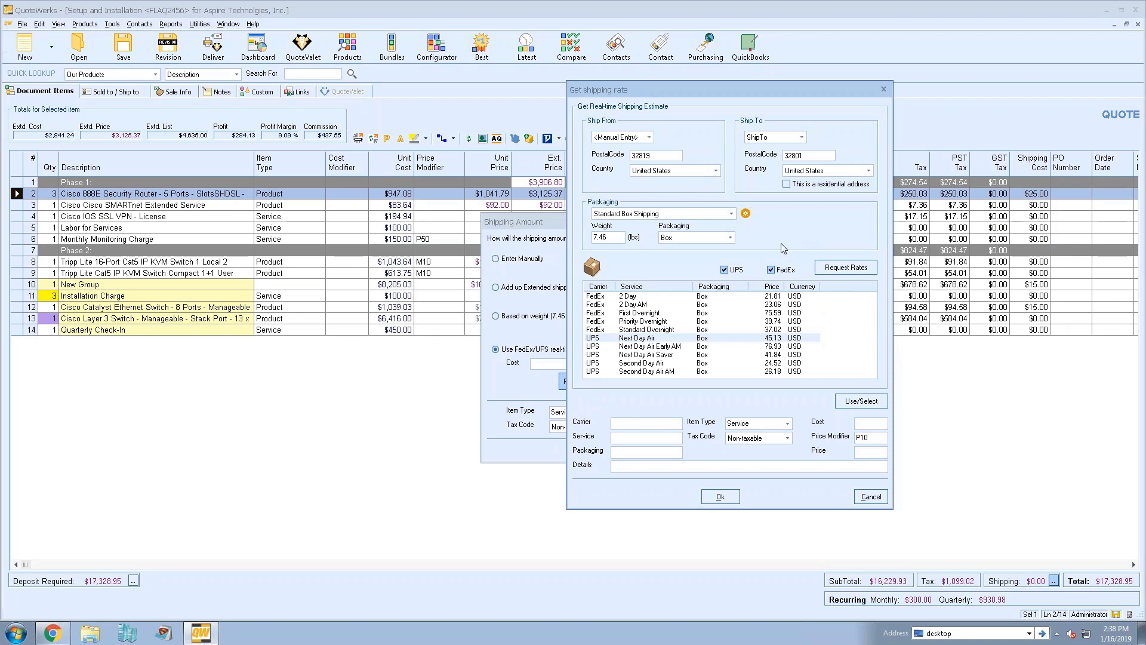
Load the Standard Box Shipping template and request the carrier rates again
left_click(719, 214)
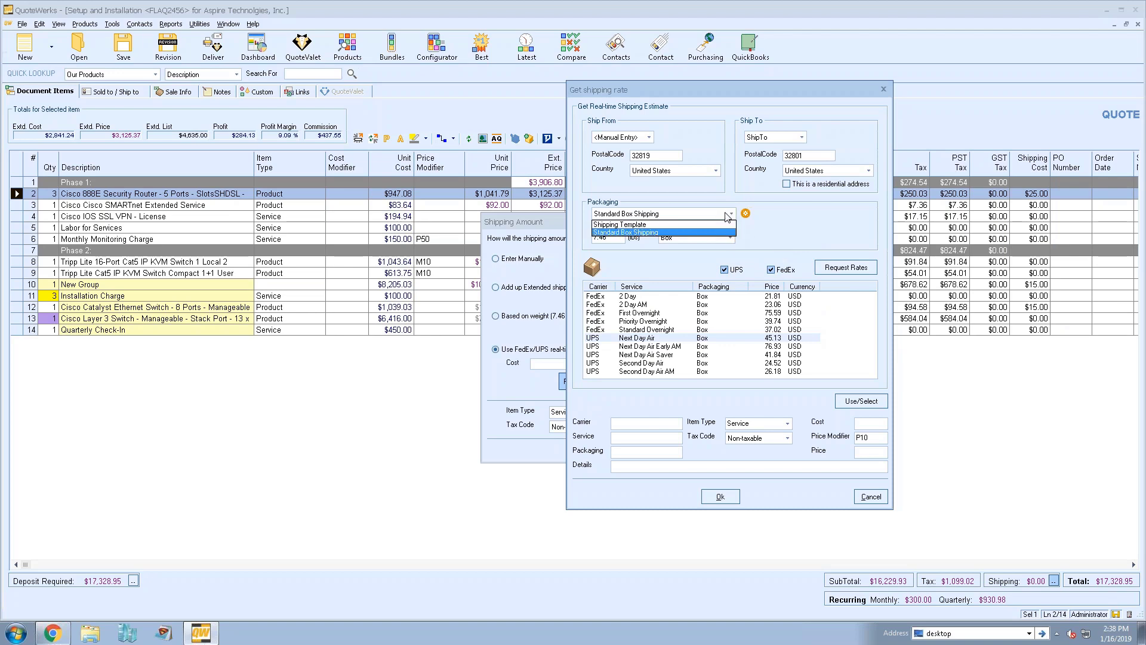
left_click(710, 230)
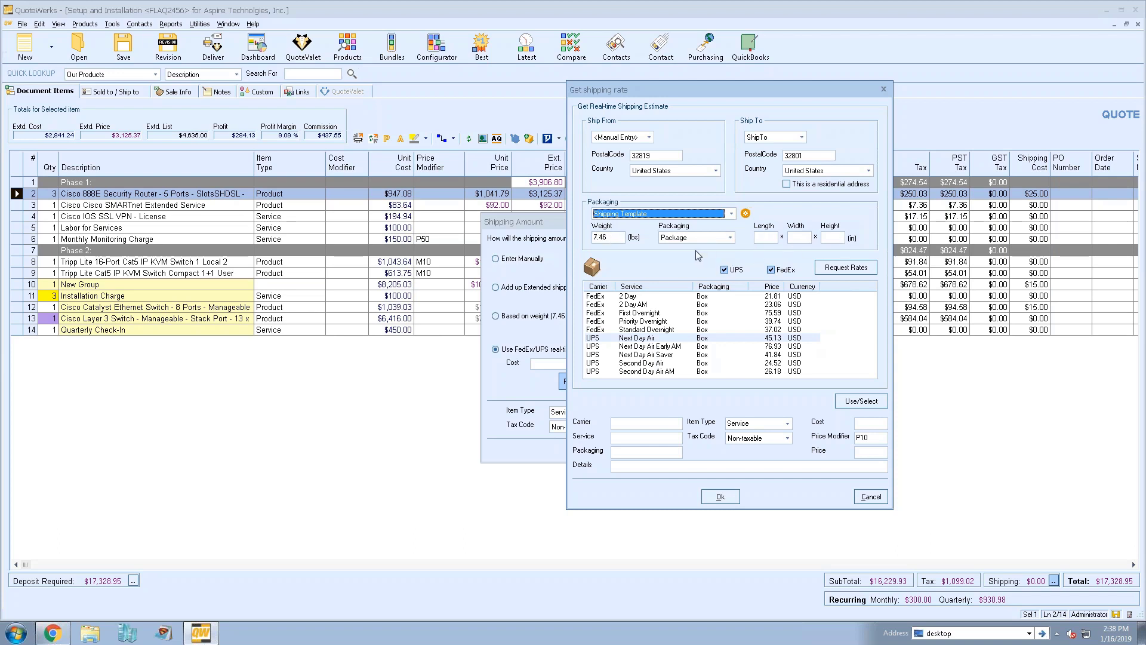
left_click(686, 215)
left_click(673, 230)
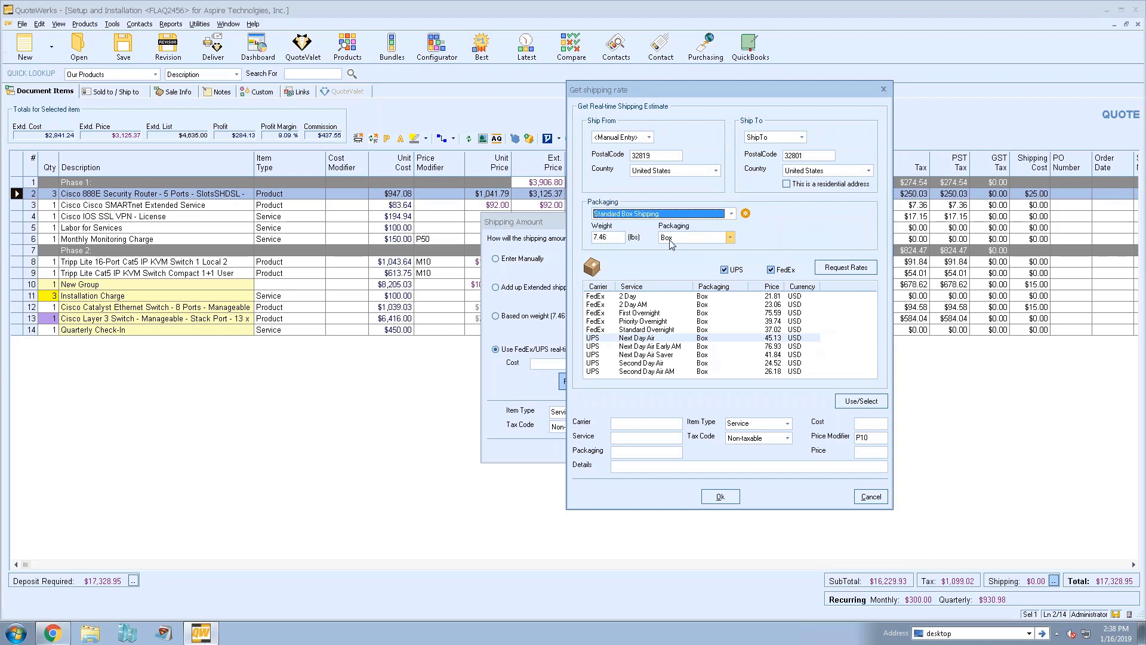
left_click(844, 270)
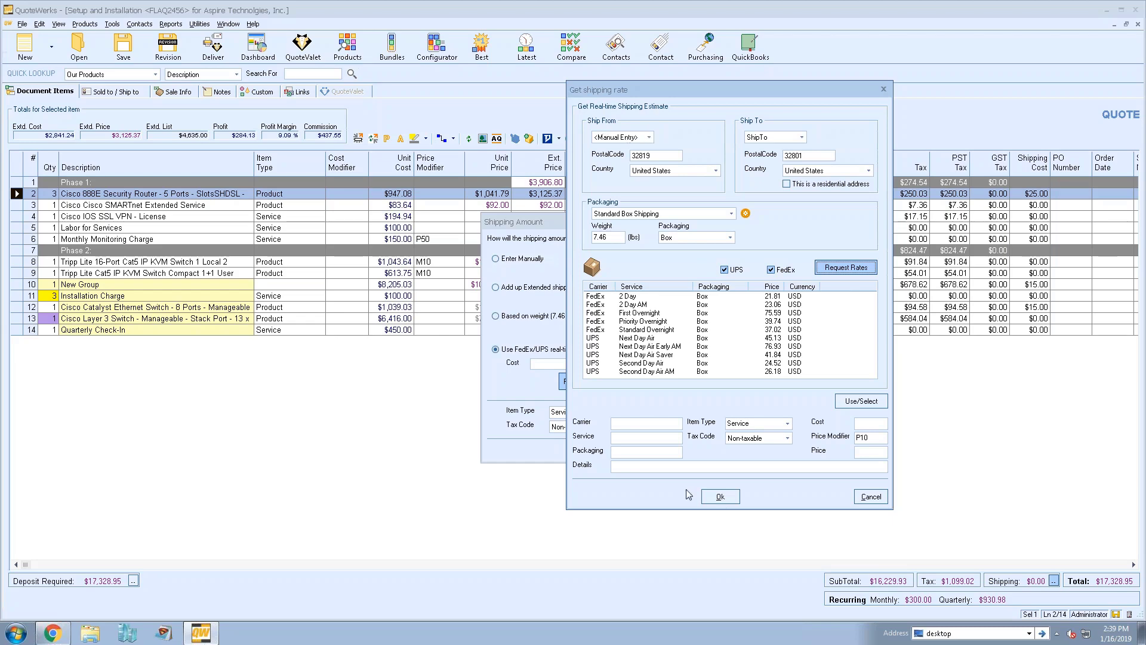
Close the shipping rate estimate and shipping settings without applying a rate
left_click(869, 497)
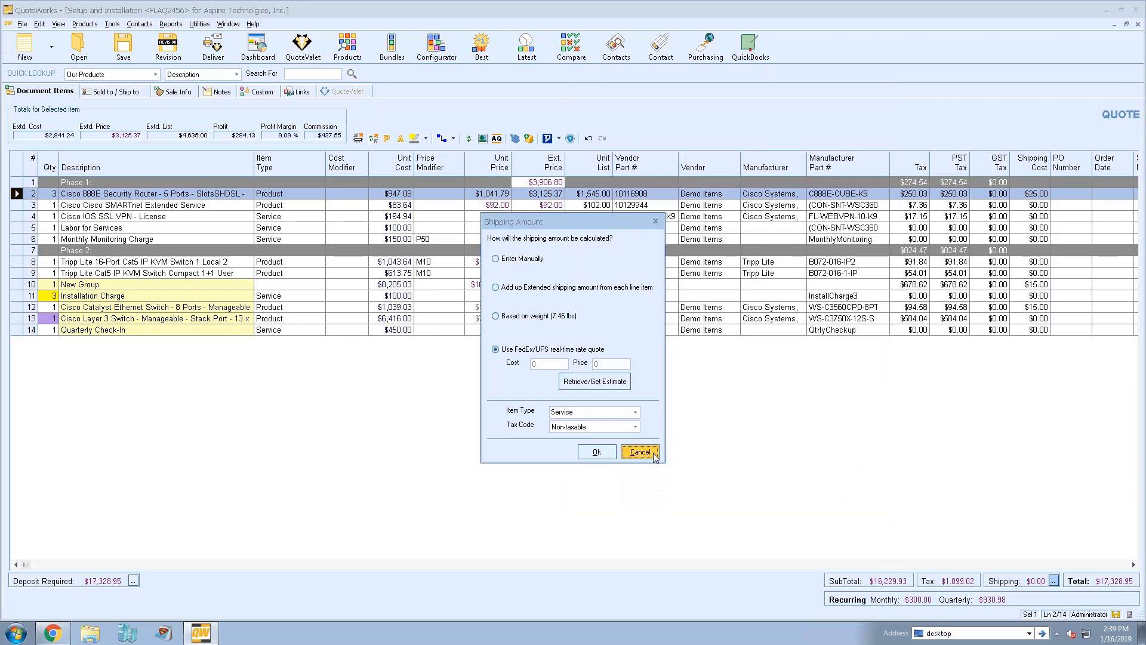
left_click(653, 453)
left_click(123, 205)
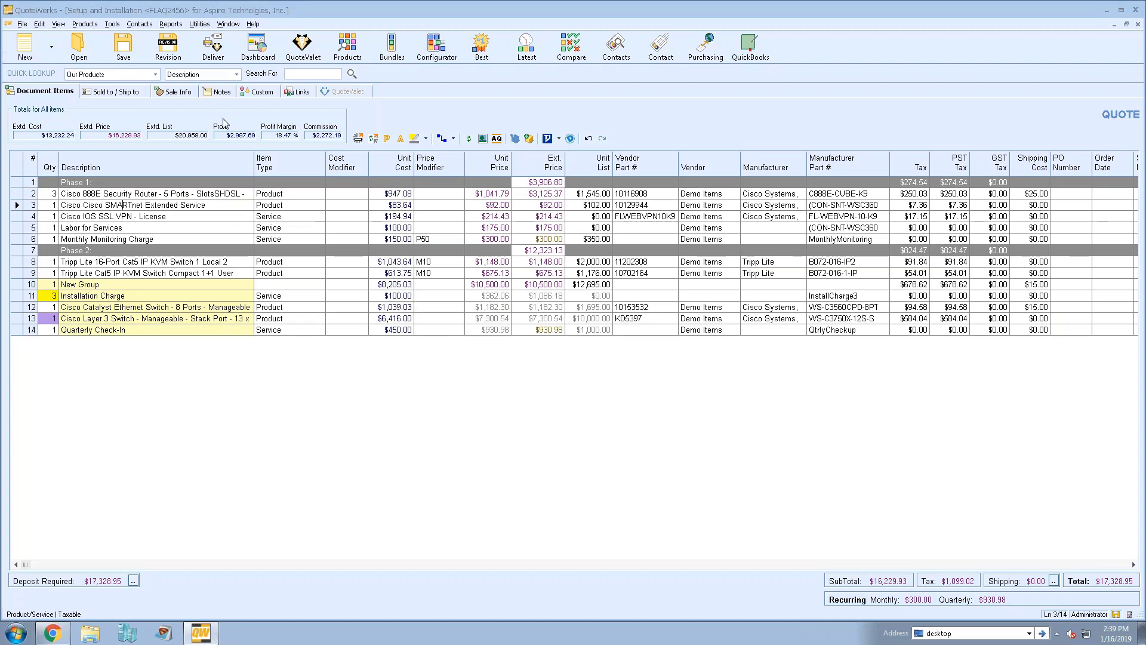
Add a Purchase (Check) payment option in Sale Info and select the credit card purchase option
left_click(179, 93)
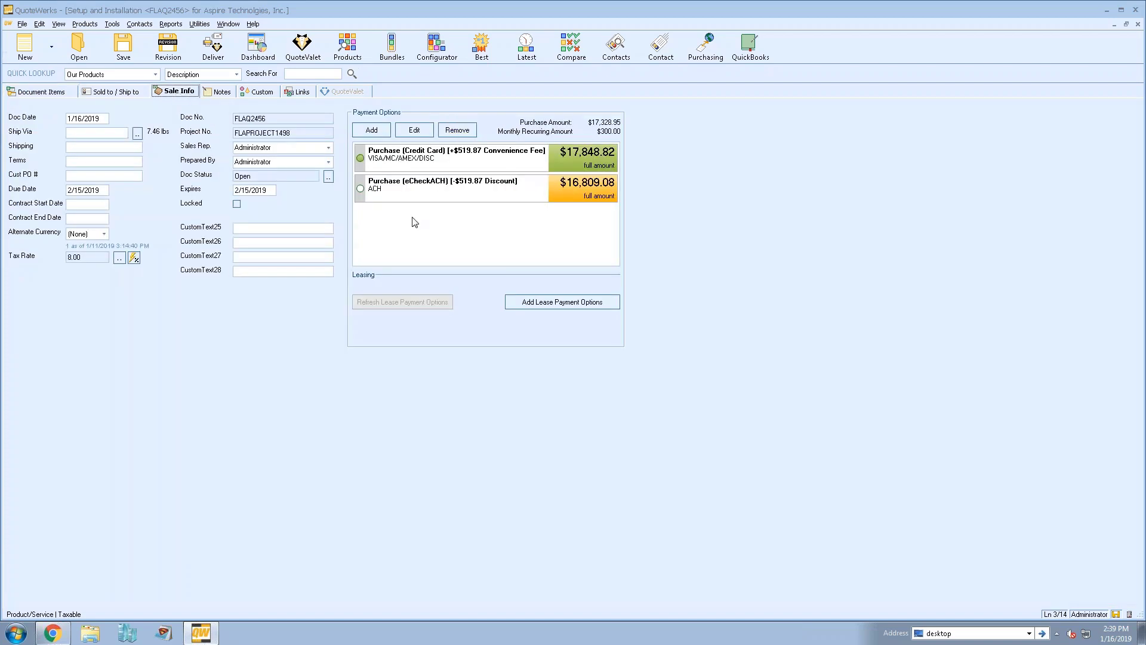
left_click(373, 133)
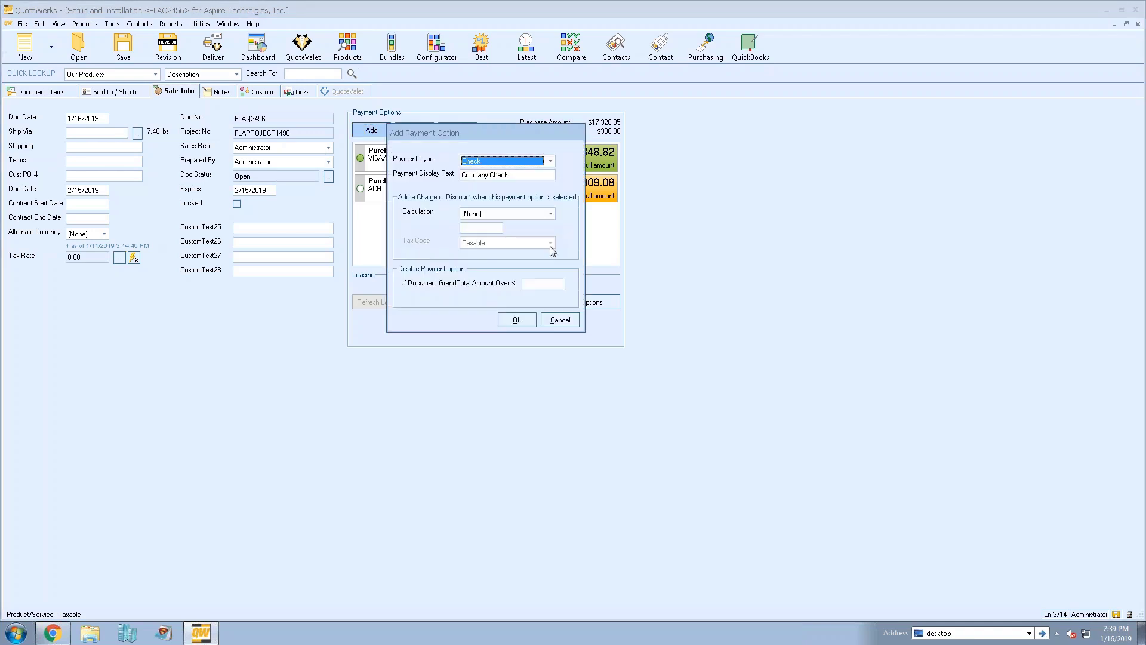
left_click(550, 161)
left_click(523, 165)
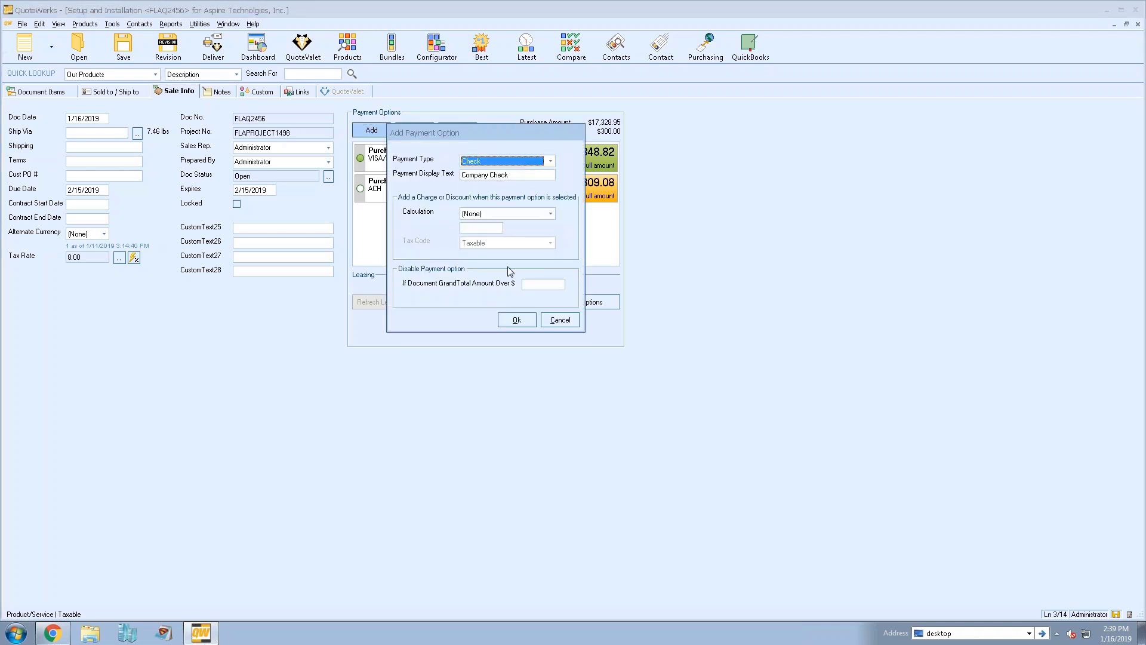
left_click(516, 320)
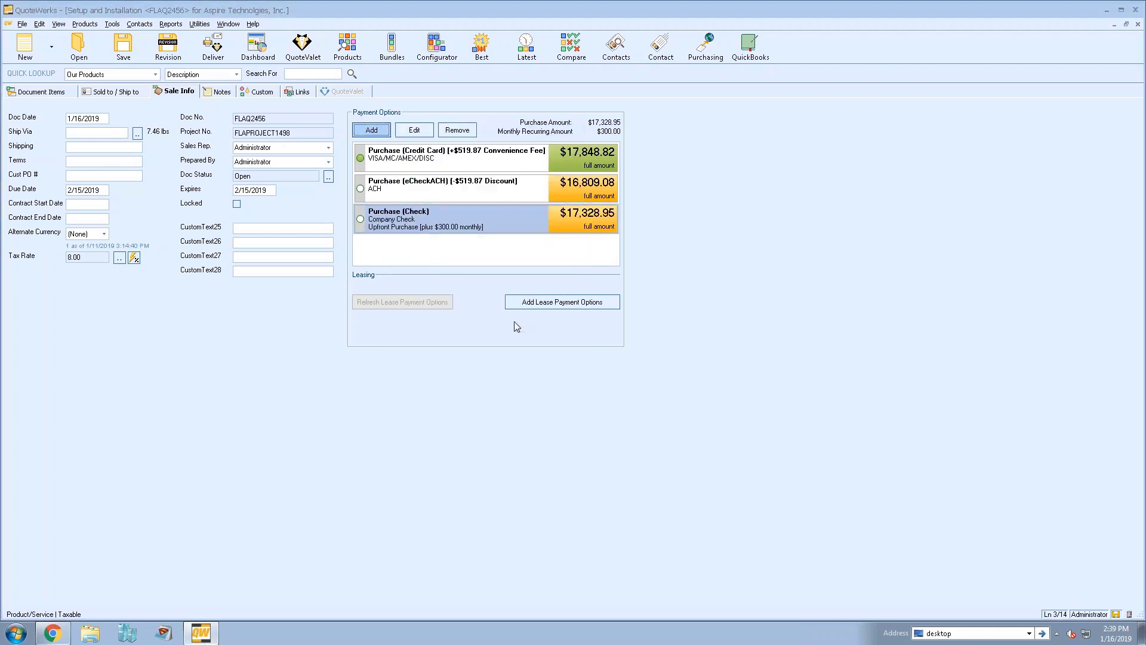
left_click(426, 161)
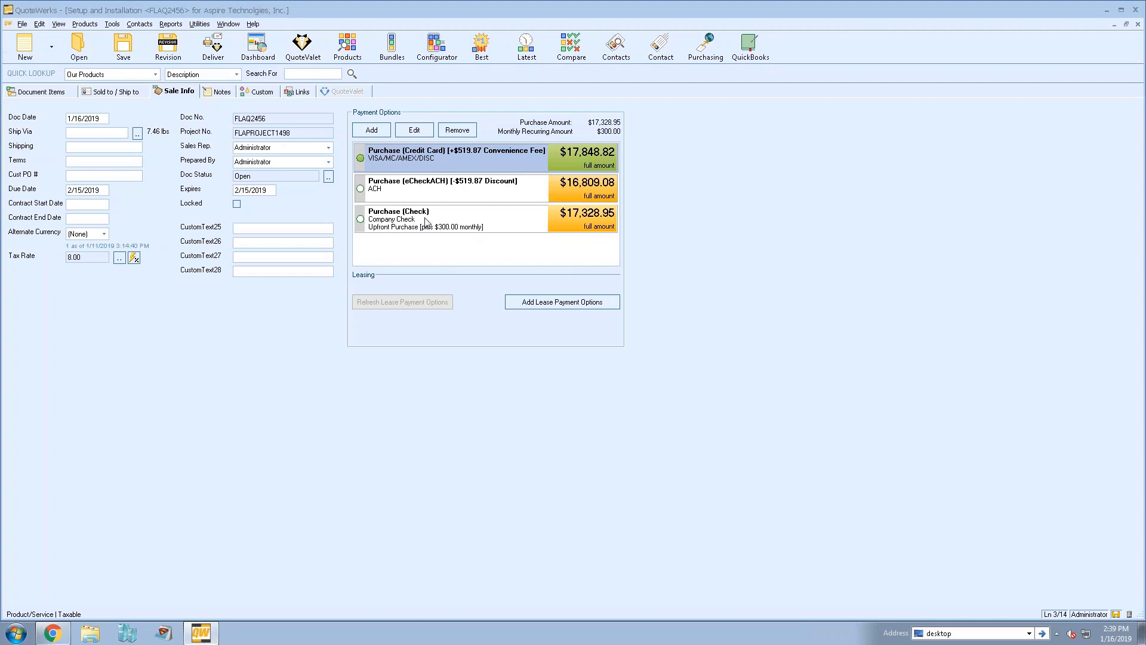
Save quote FLAQ2456, upload it to QuoteValet, and preview its customer web page
left_click(49, 91)
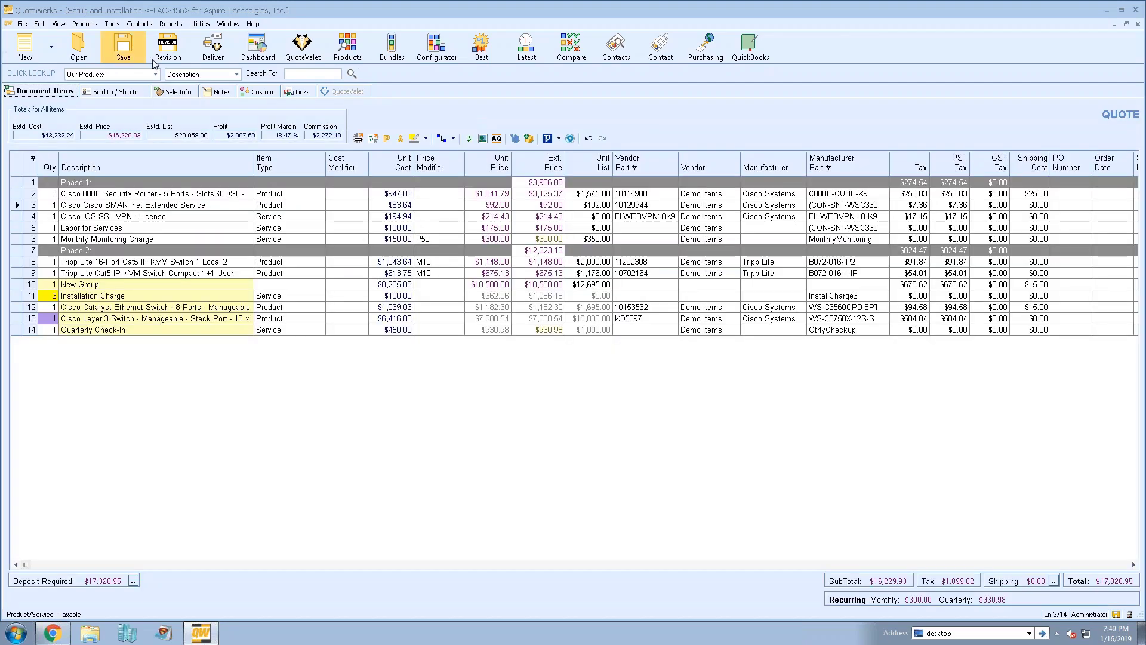
left_click(209, 52)
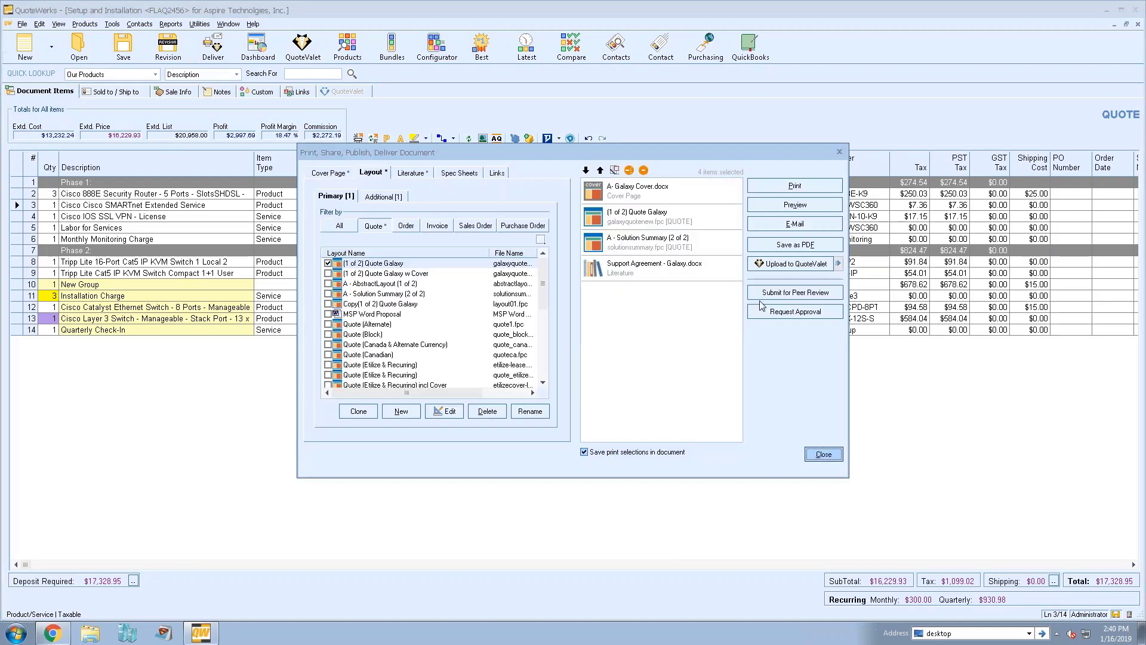
left_click(776, 268)
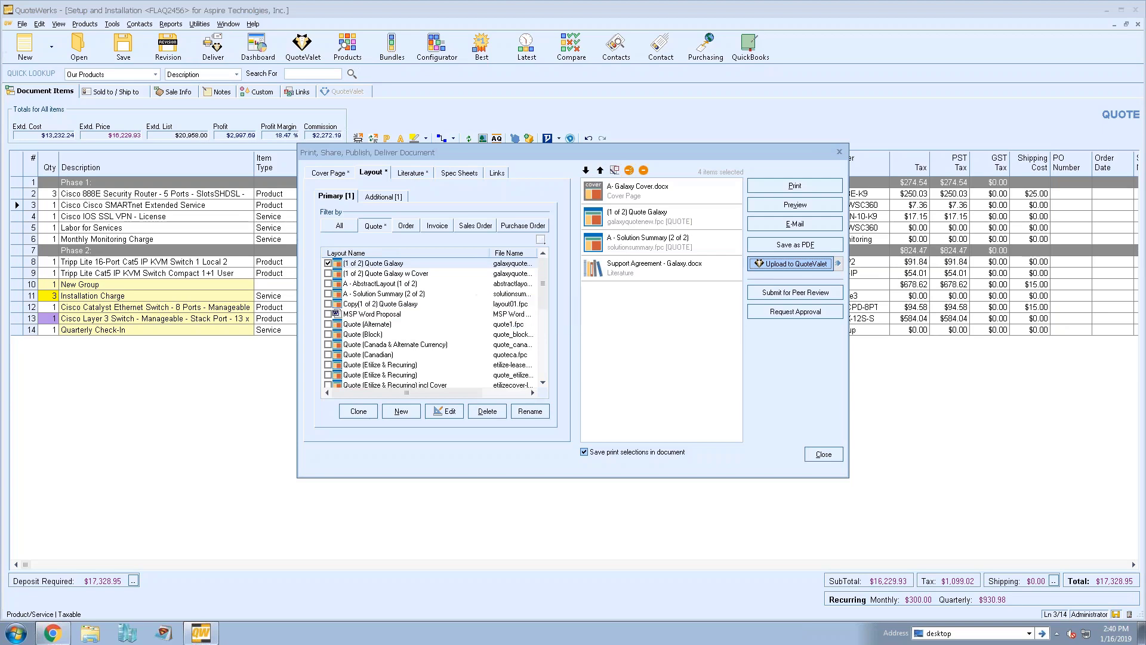
left_click(583, 366)
left_click(696, 289)
left_click(623, 328)
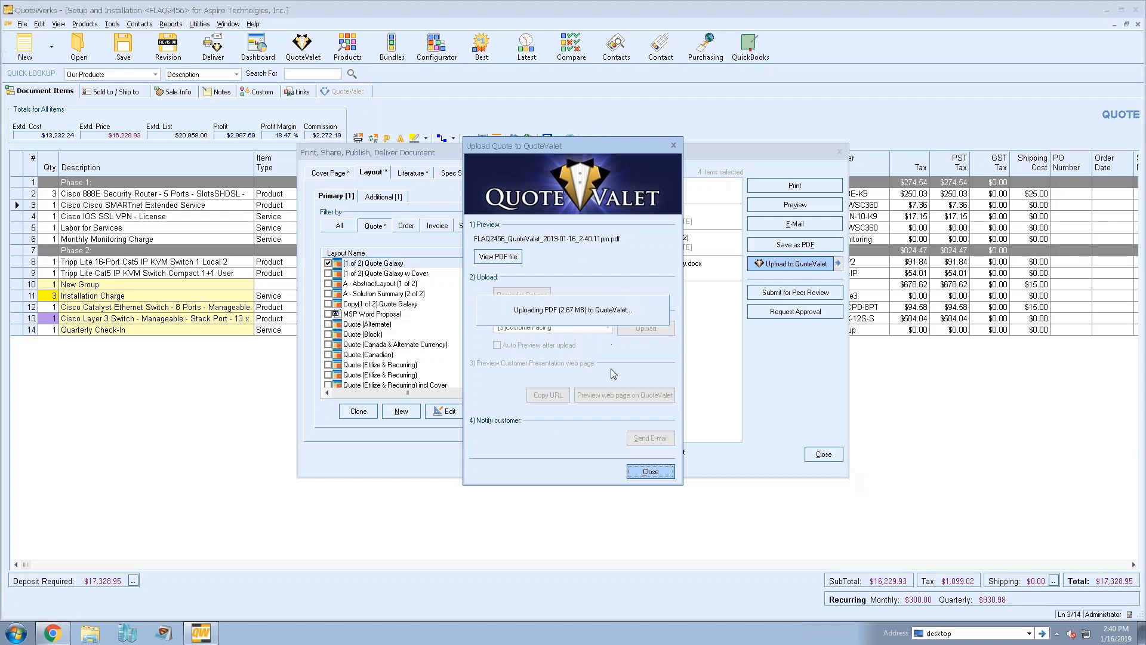
left_click(614, 395)
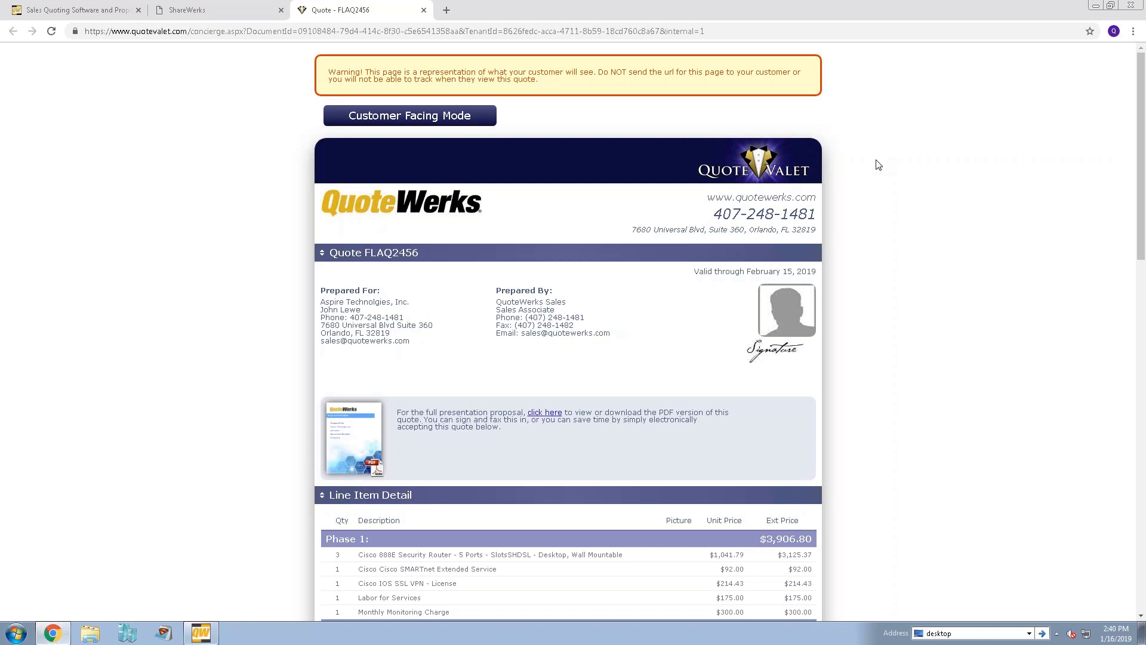
Try the Company Check payment option, then switch back to the VISA card option
scroll(878, 165, "down", 3)
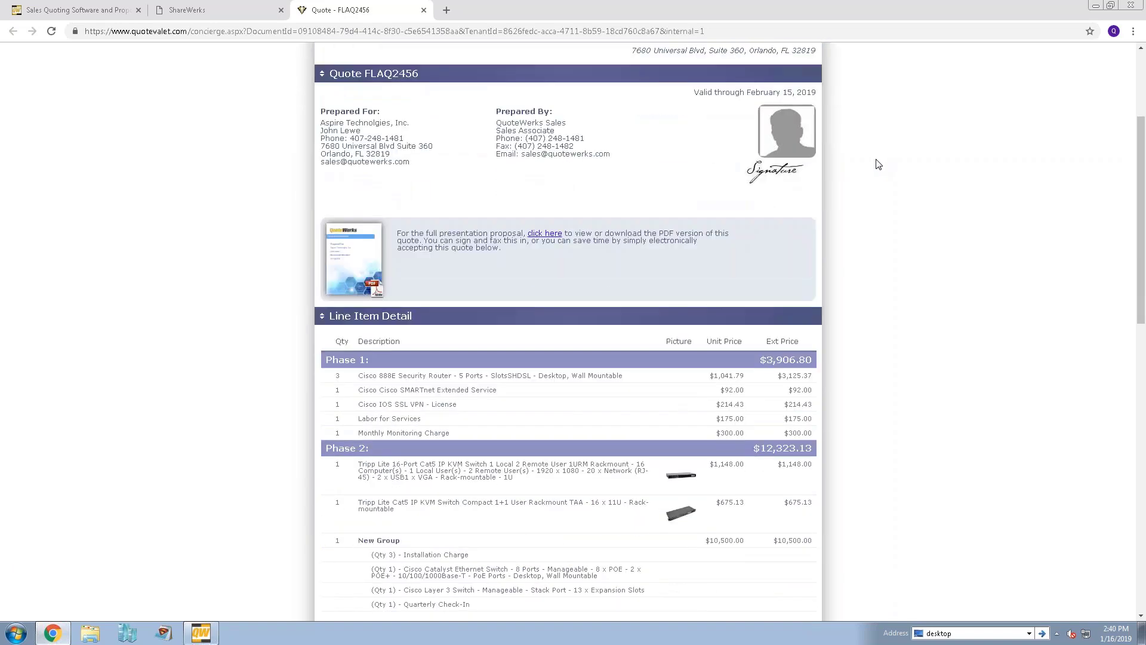
scroll(878, 164, "down", 6)
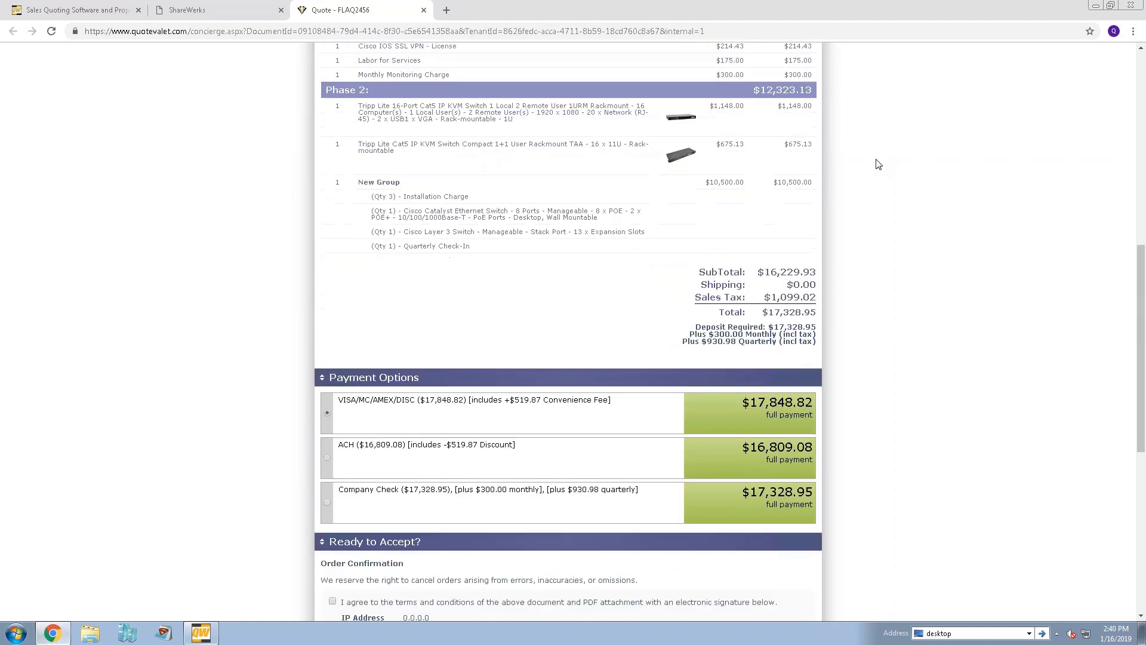
scroll(878, 164, "down", 2)
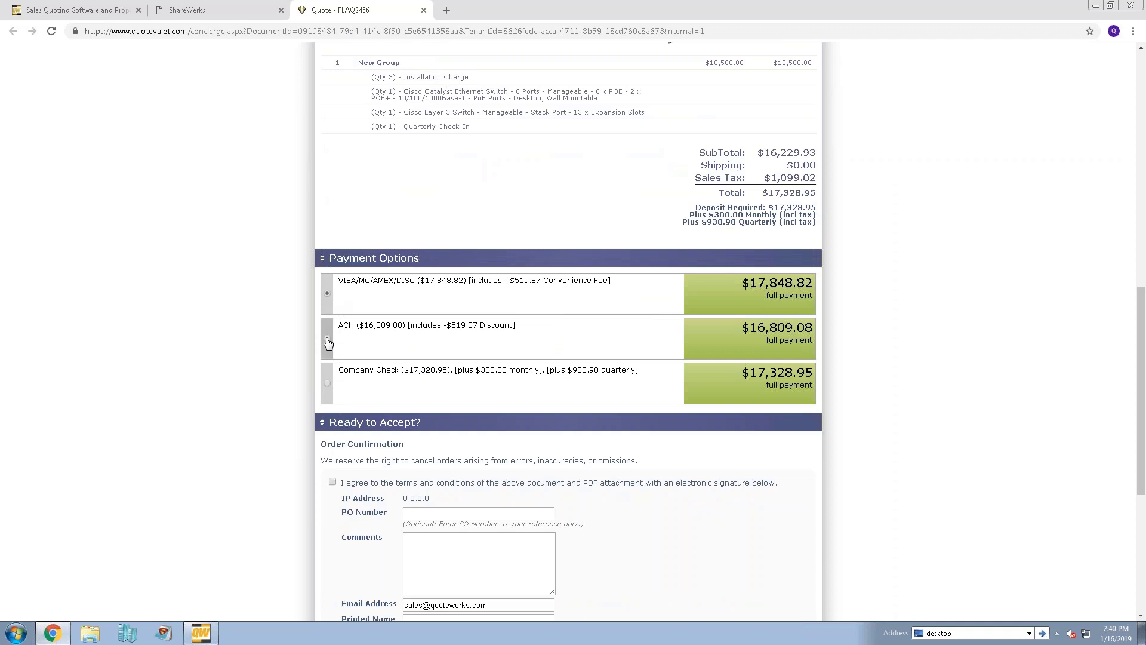
left_click(327, 383)
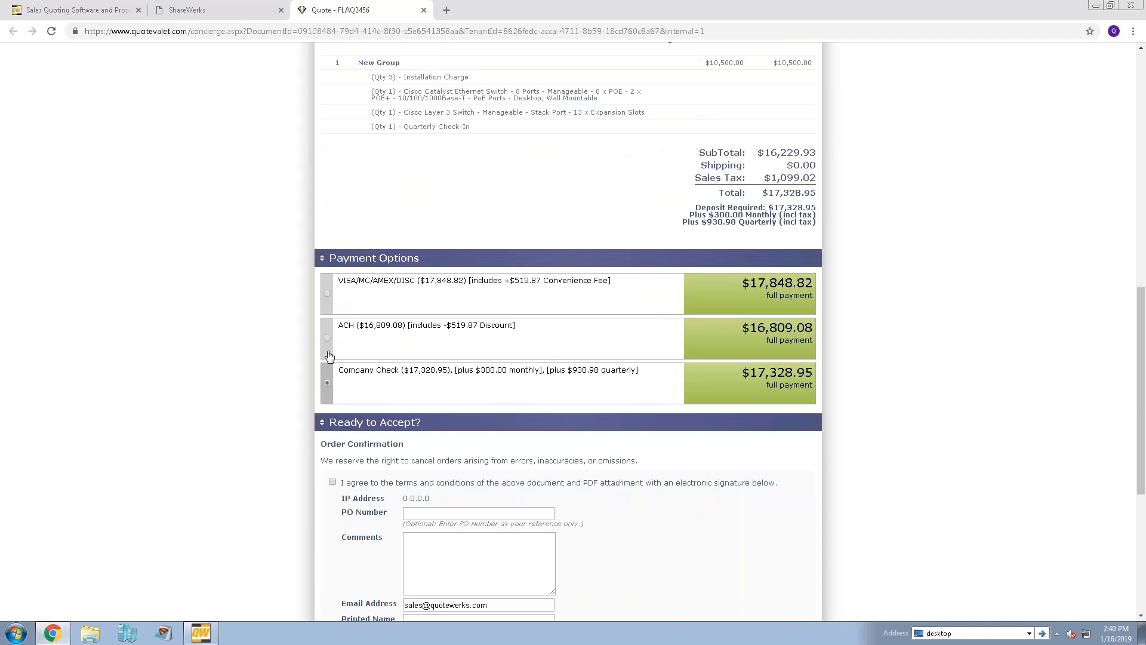
left_click(327, 293)
Open the quote's full PDF proposal in a new tab
scroll(949, 304, "up", 3)
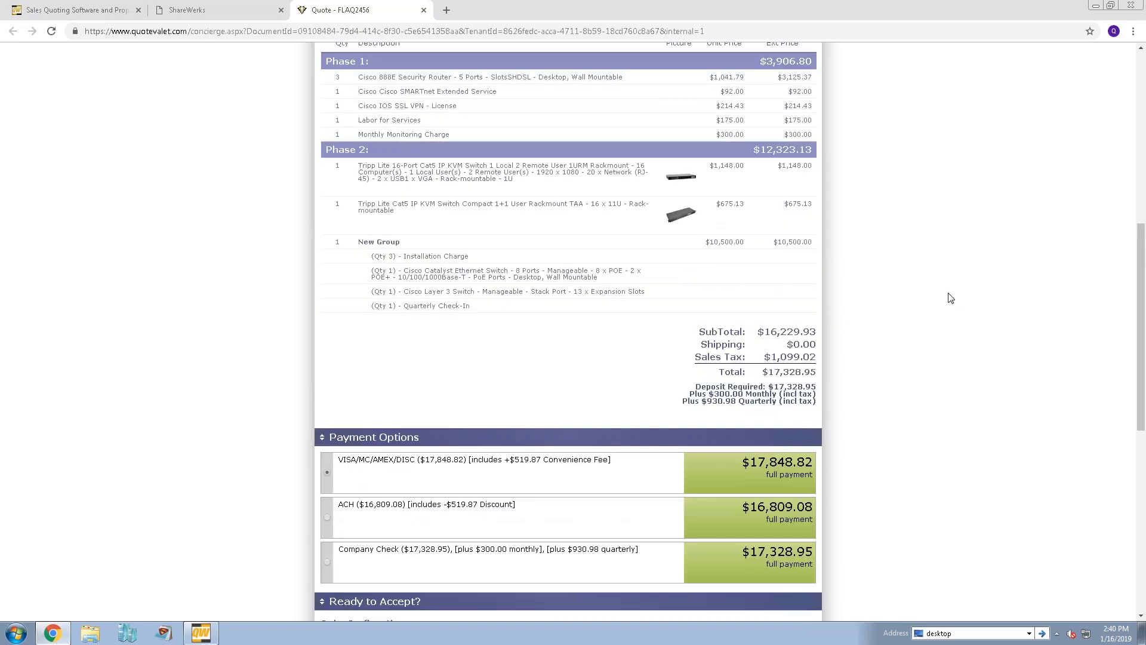
scroll(917, 200, "up", 4)
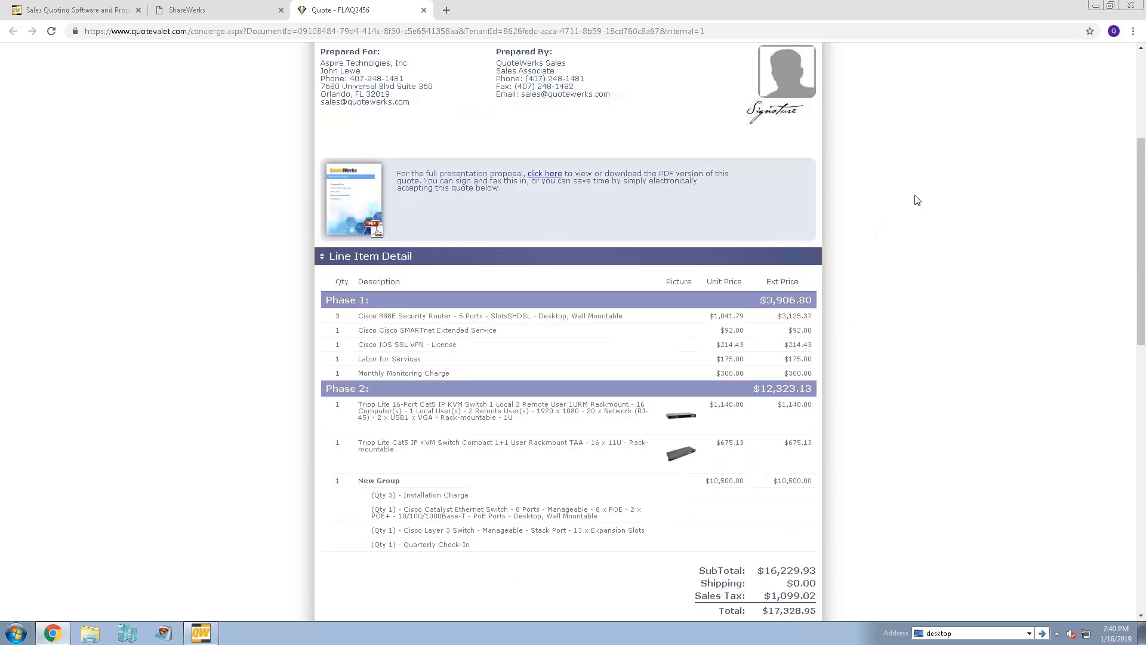
scroll(917, 200, "up", 2)
left_click(341, 317)
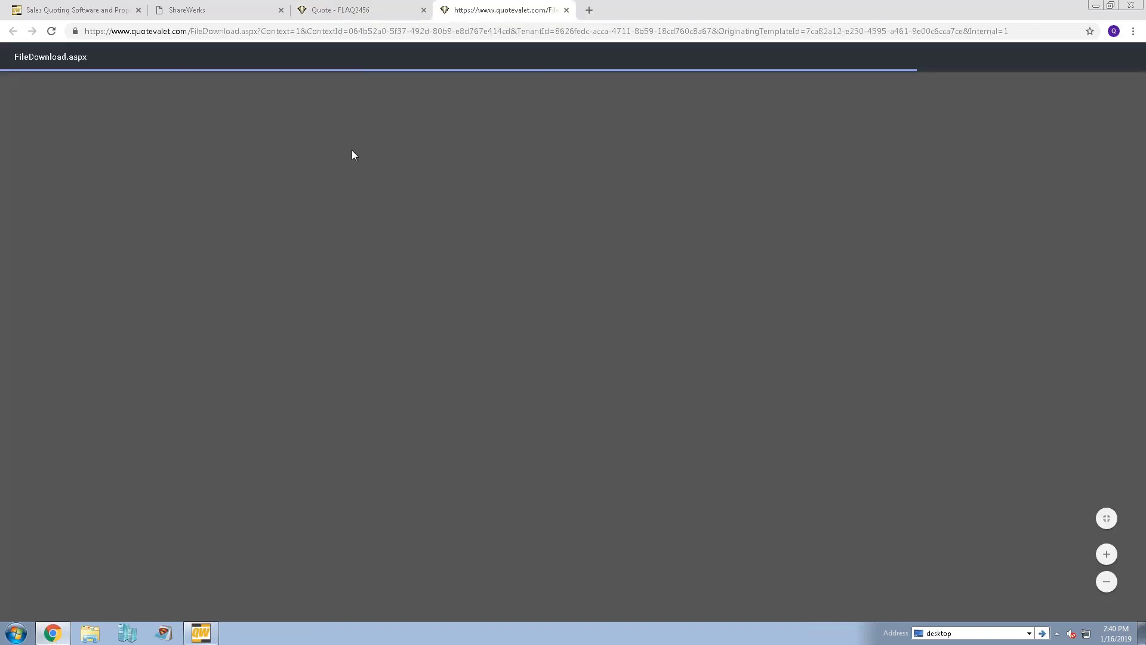
Read the PDF proposal down to Payment Options, then bring QuoteWerks back to the front
scroll(608, 222, "down", 3)
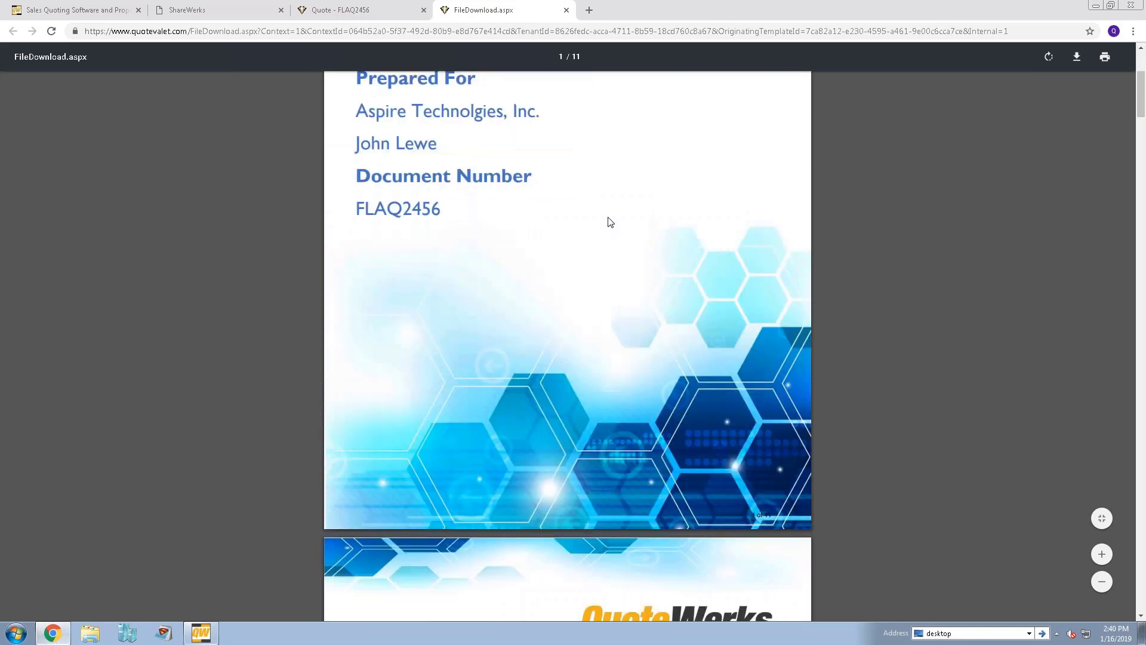
scroll(609, 222, "down", 15)
scroll(608, 217, "down", 12)
scroll(608, 218, "down", 2)
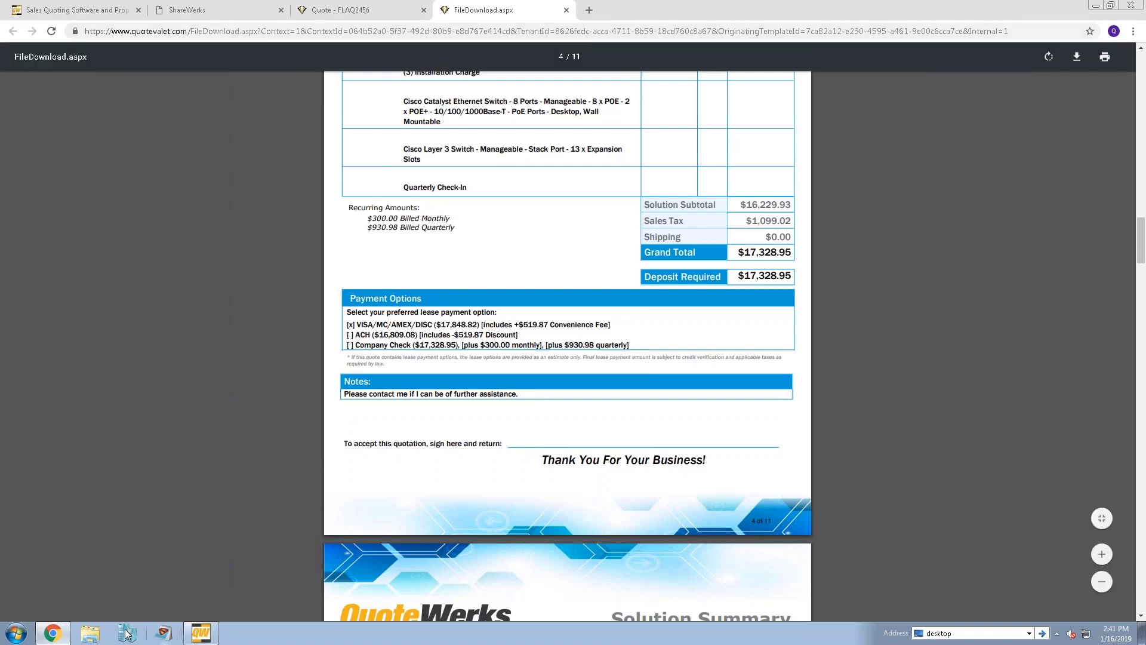
left_click(199, 634)
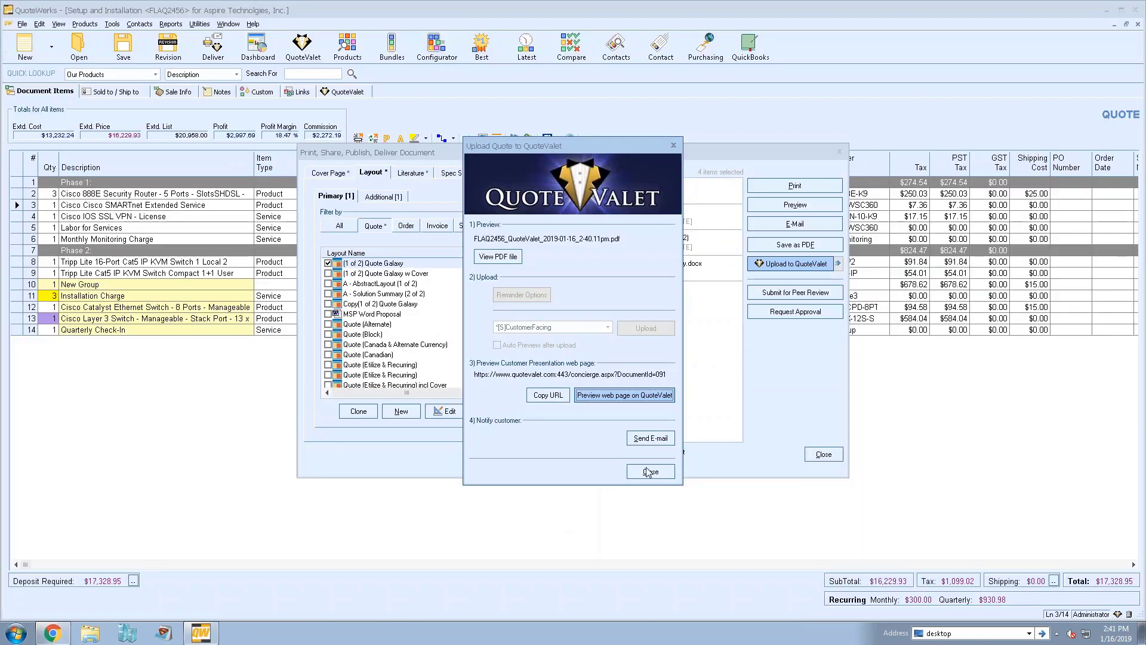
Close the QuoteValet and Deliver dialogs, check Sale Info status, then return to the Chrome PDF
left_click(651, 470)
left_click(822, 455)
left_click(179, 92)
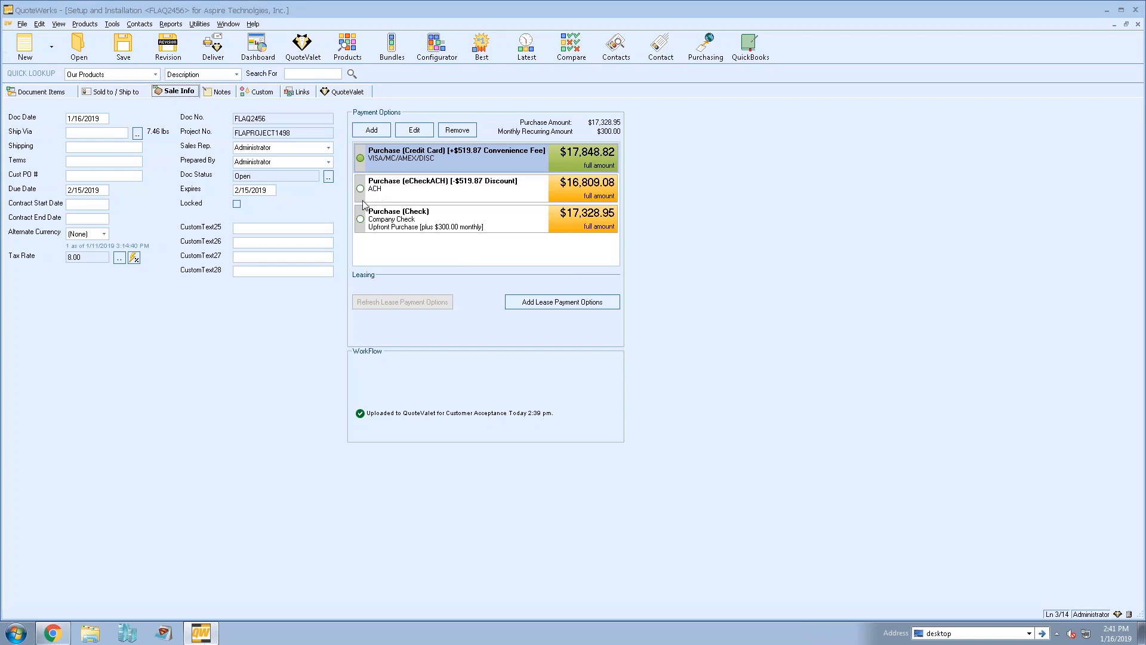
left_click(53, 633)
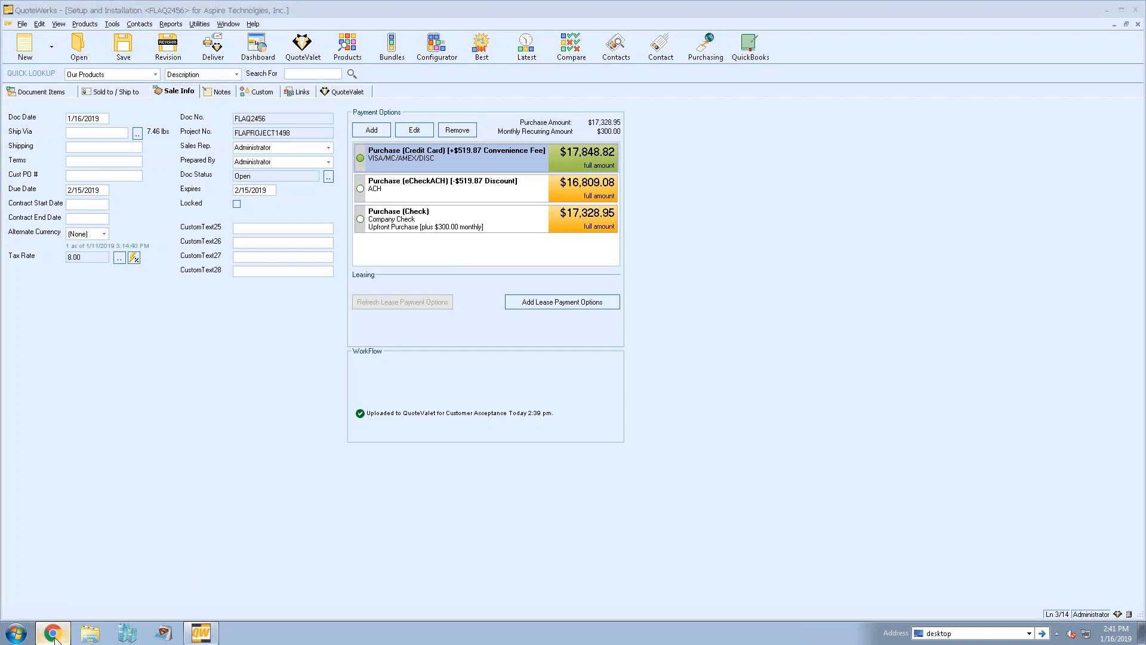
scroll(540, 318, "up", 2)
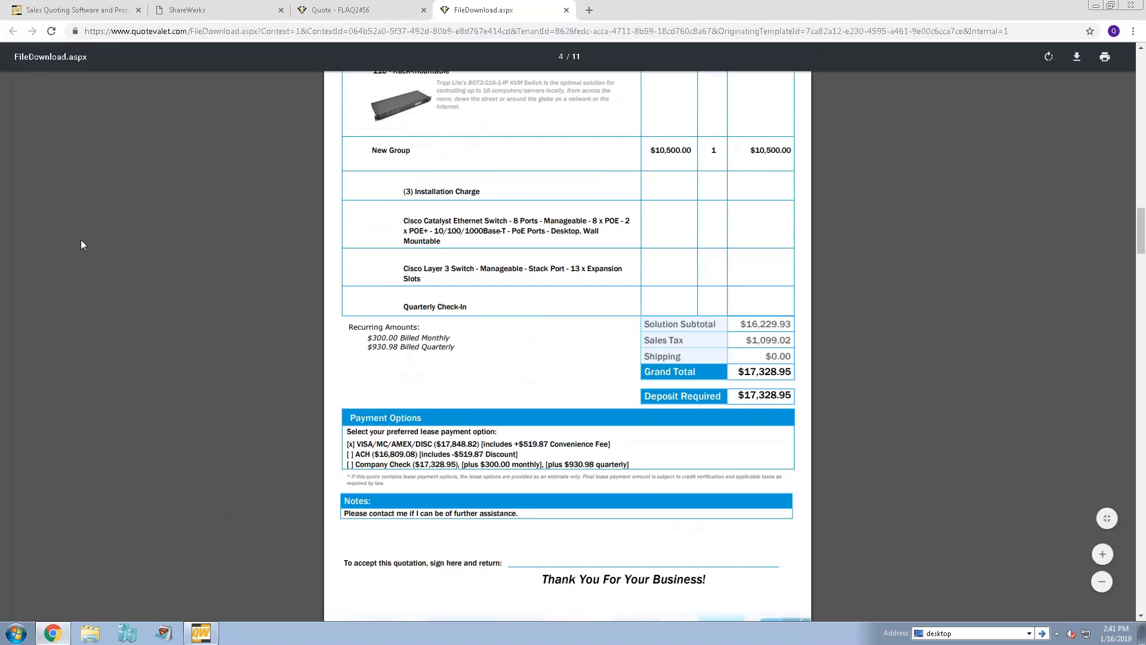
Go back to the quote page and tick I agree to the terms and conditions
left_click(326, 12)
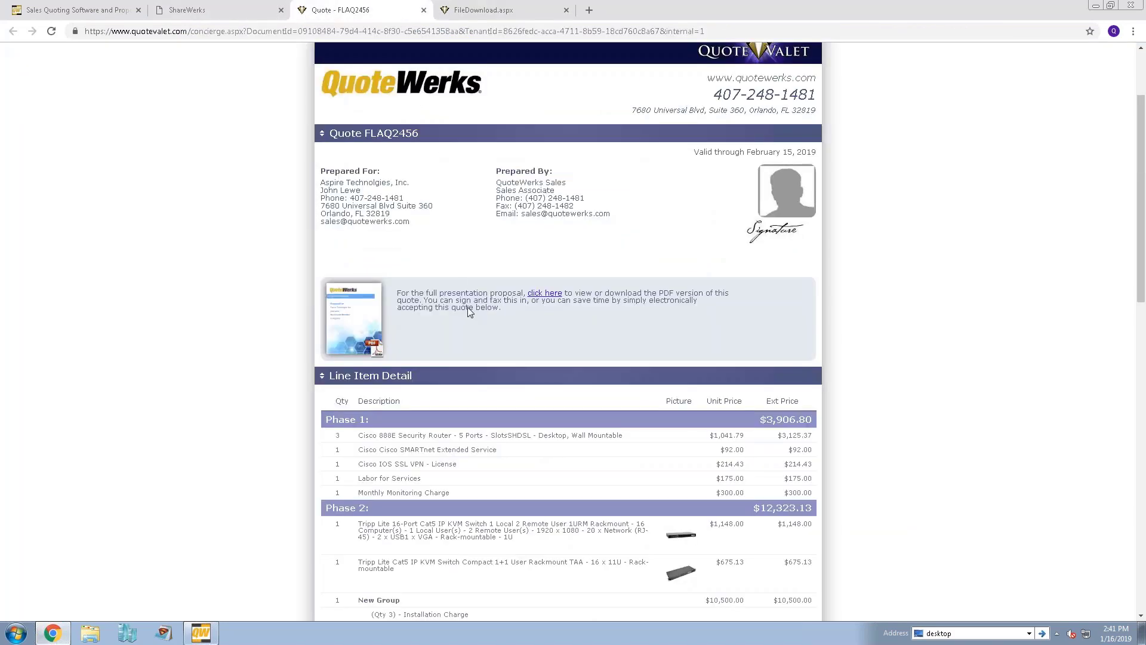
scroll(900, 239, "down", 12)
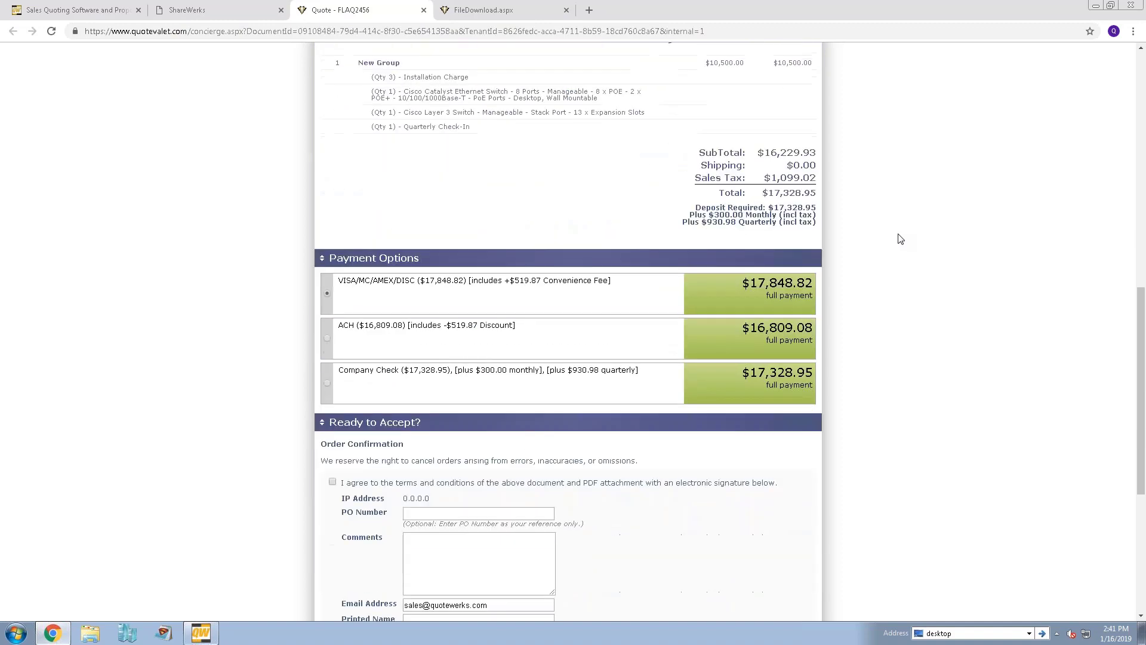
scroll(900, 239, "down", 2)
left_click(333, 243)
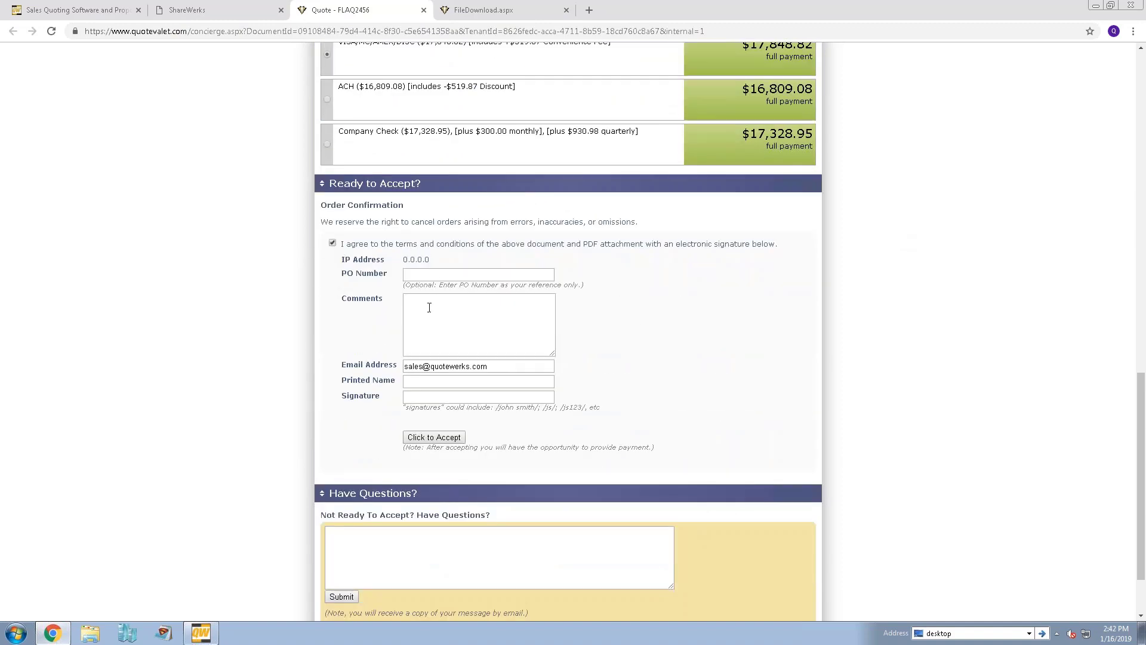
Enter the signer's printed name as the electronic signature and accept quote FLAQ2456
left_click(428, 383)
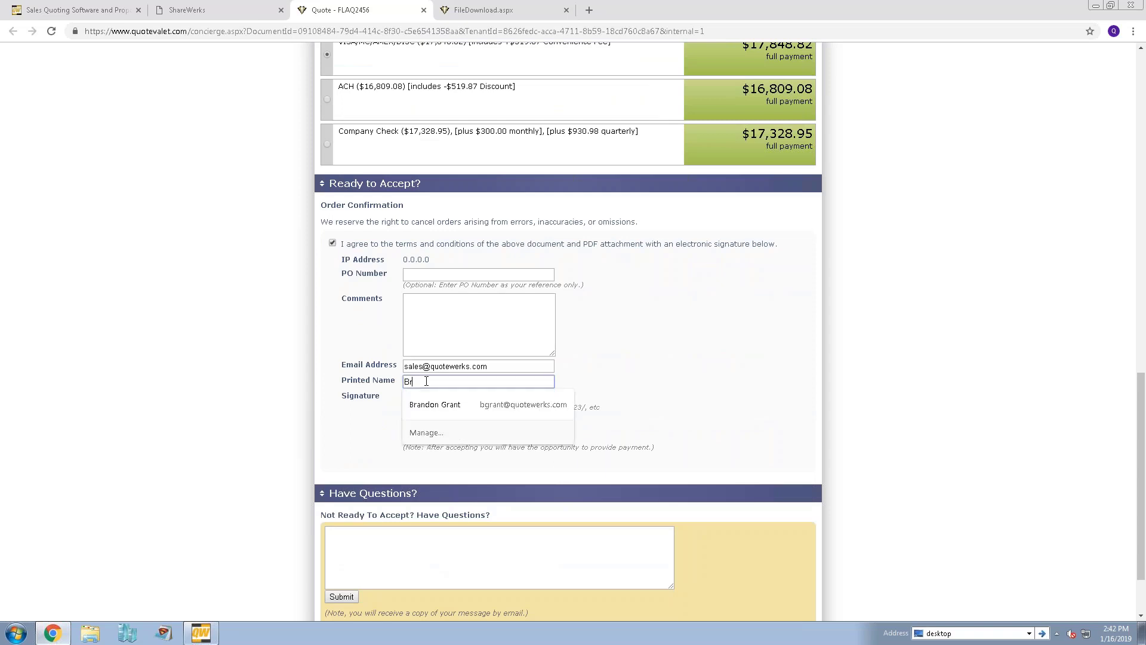
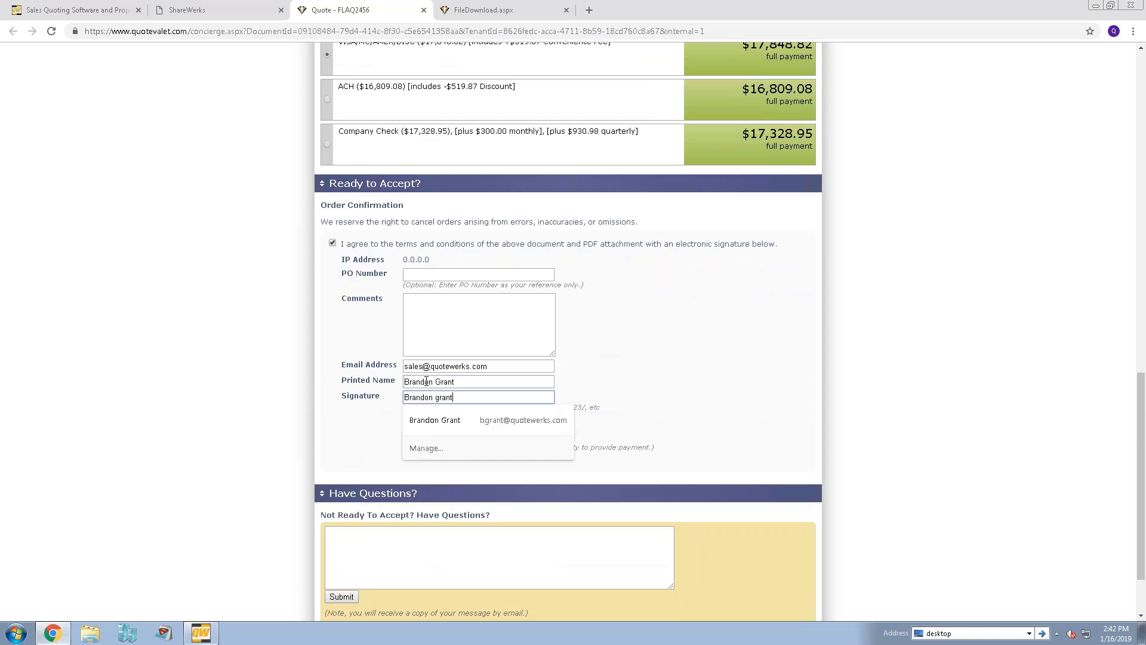
left_click(266, 363)
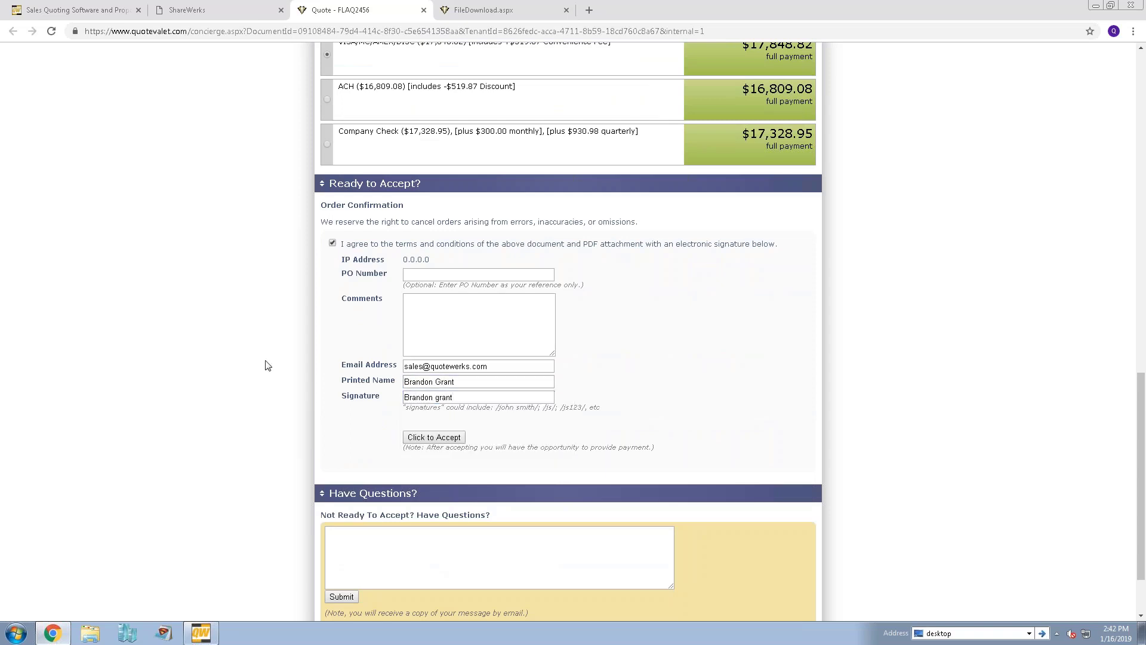
left_click(435, 437)
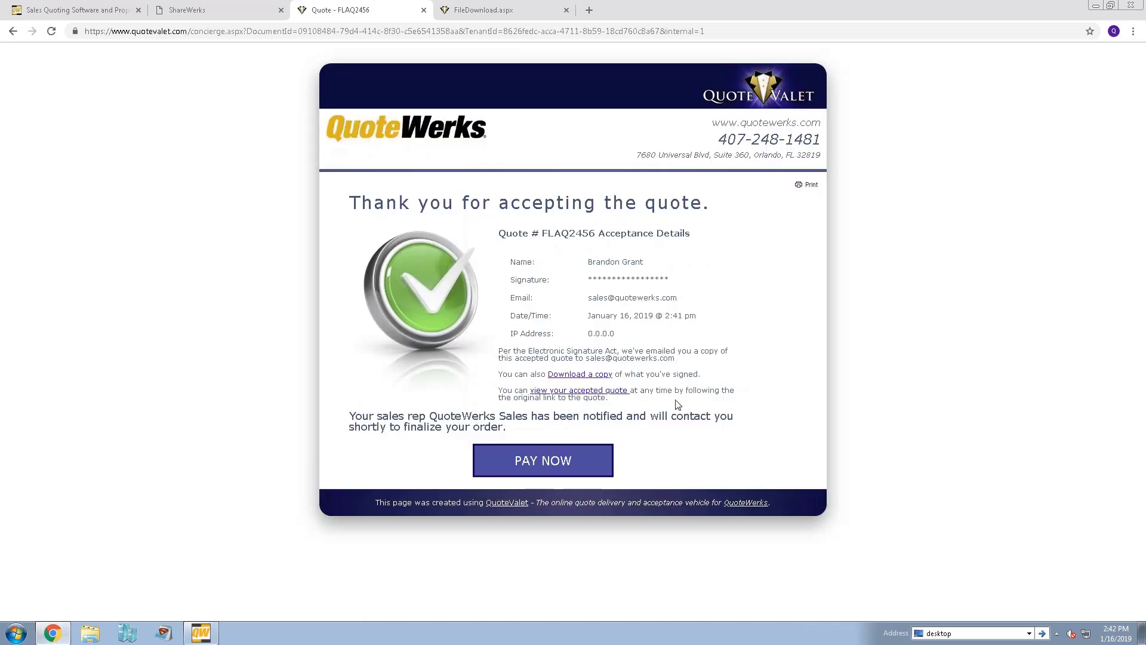
Go to payment, try bank account, then settle on Credit Card for the full $17,328.95
left_click(558, 466)
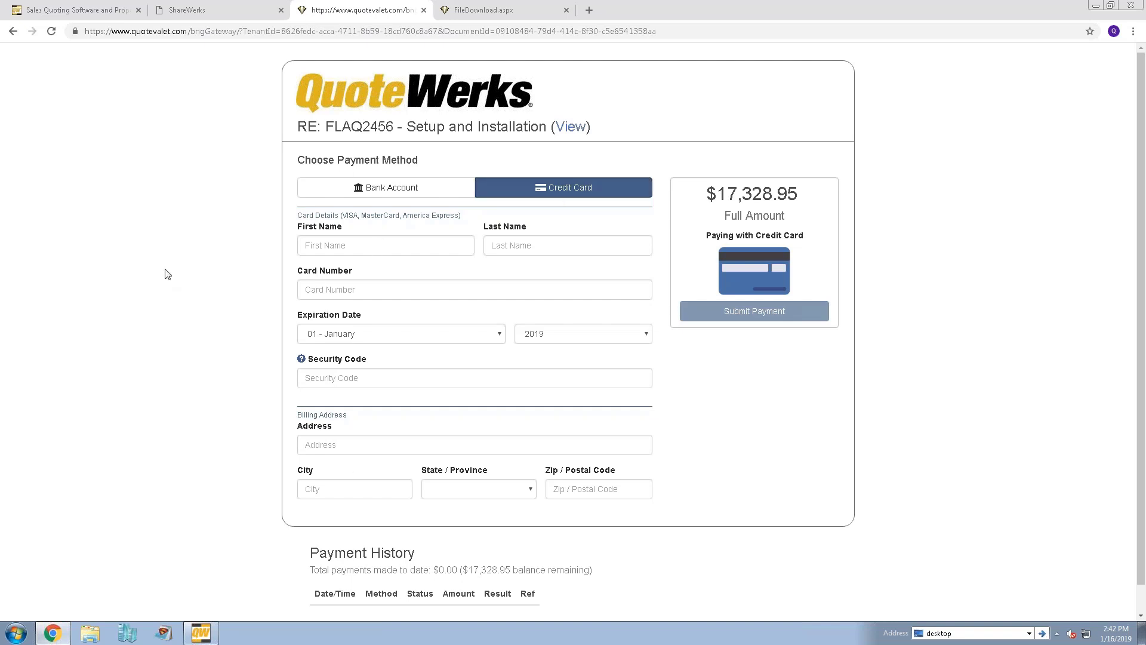
left_click(375, 188)
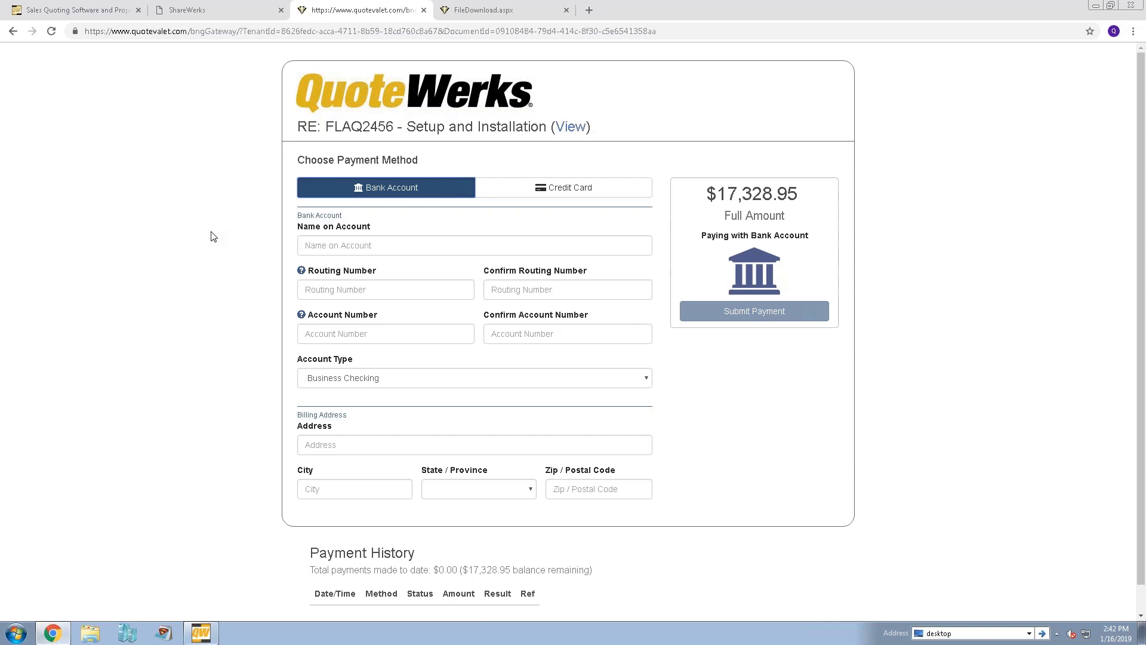
scroll(216, 239, "down", 1)
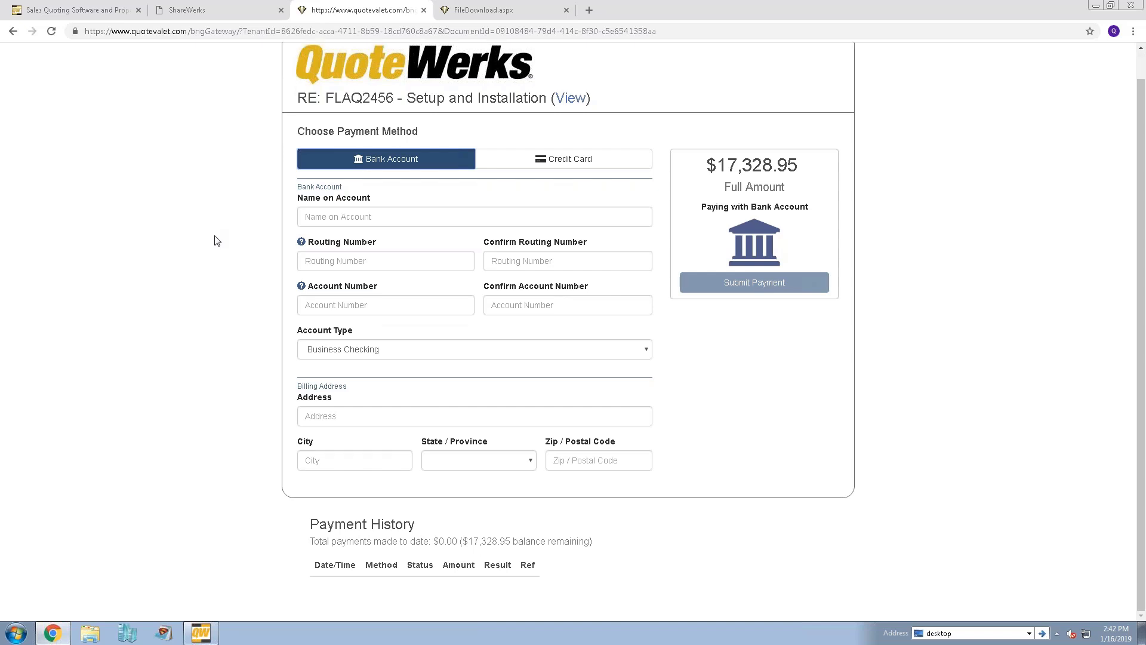
scroll(263, 253, "up", 1)
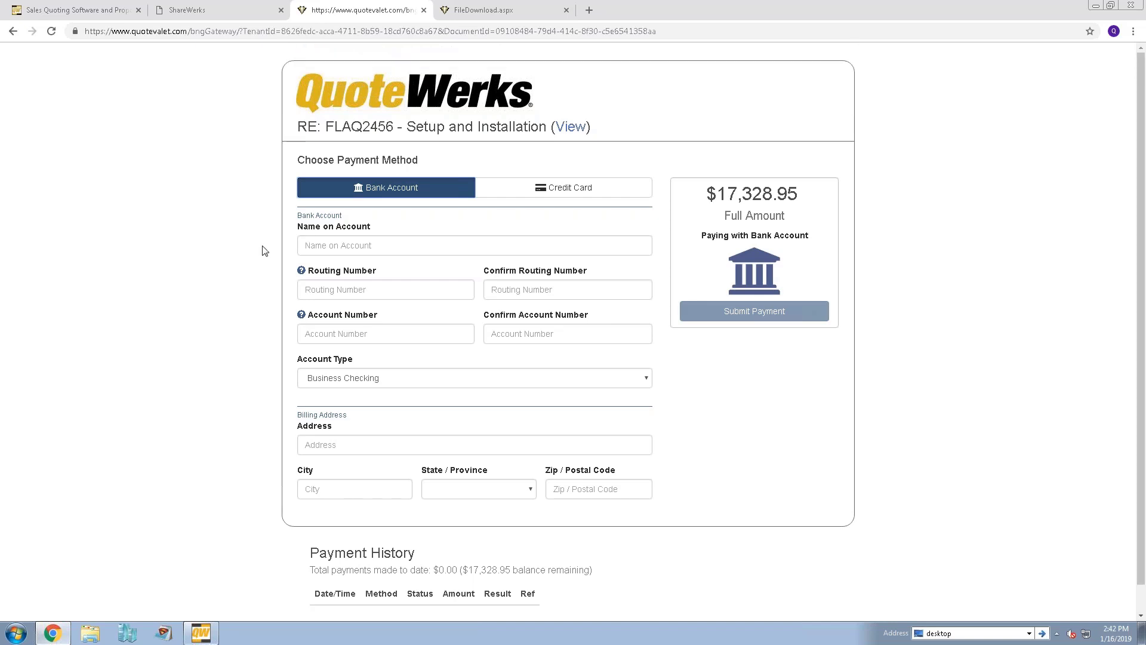
scroll(263, 251, "down", 1)
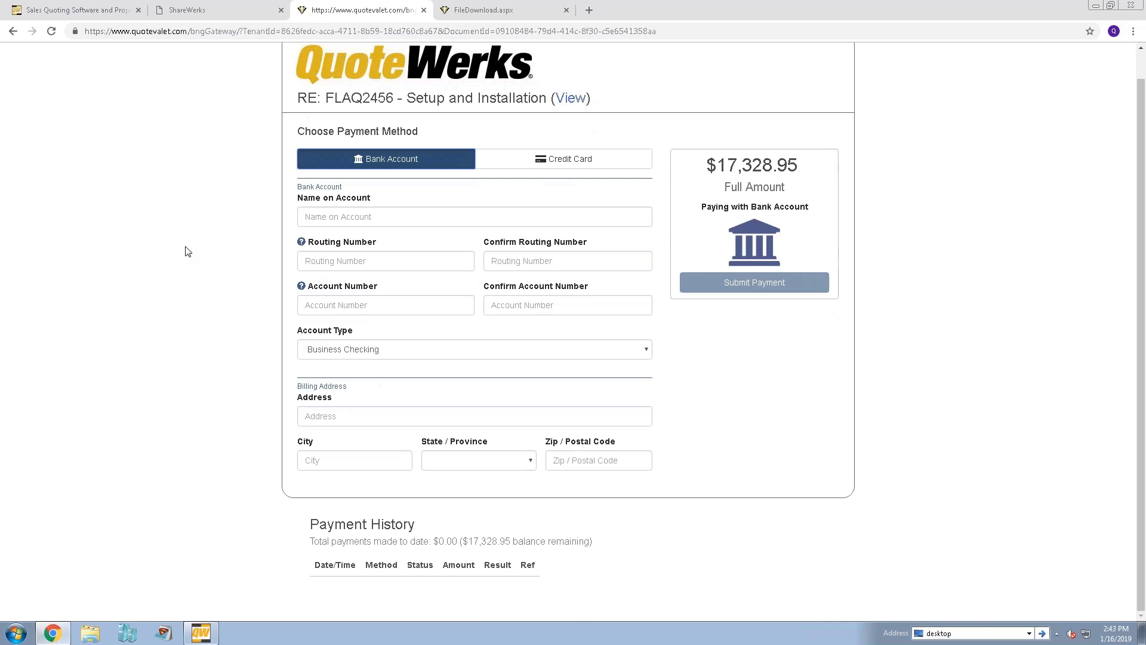
left_click(563, 165)
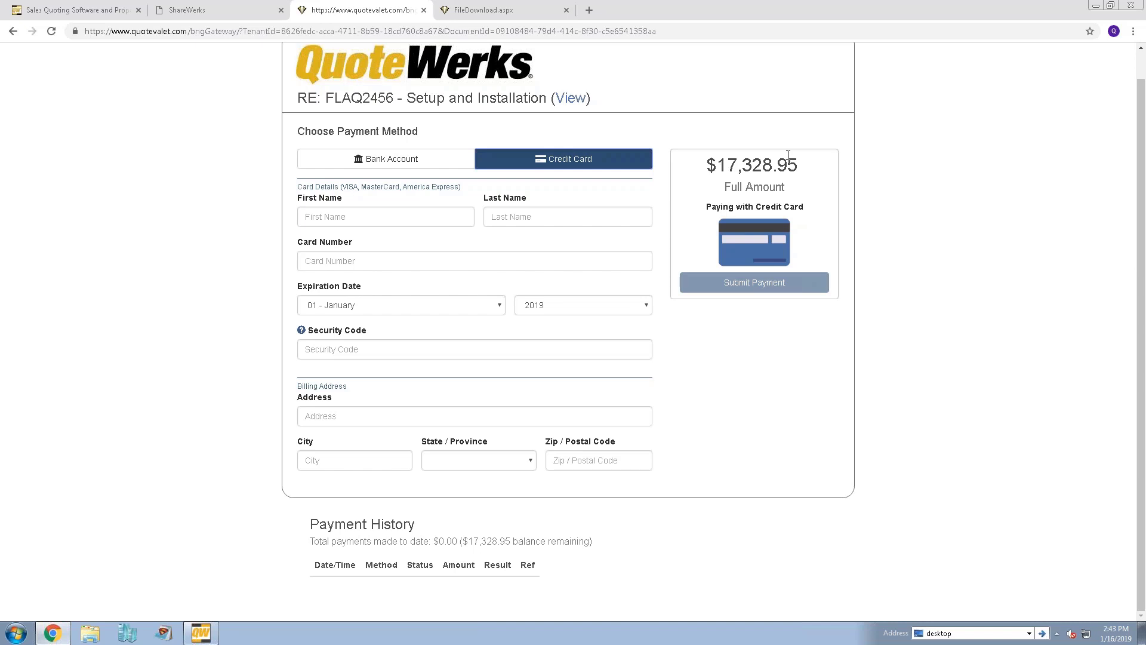
Apply the QuoteValet acceptance, override approval, convert FLAQ2456 to an order, and request payment
left_click(200, 633)
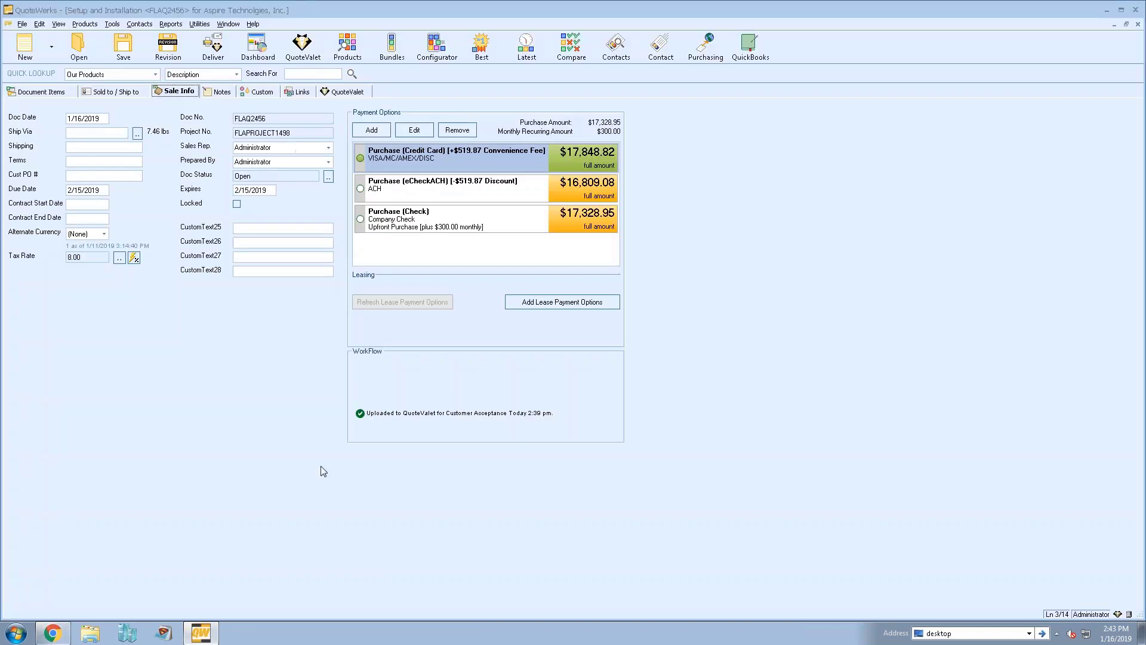
left_click(342, 93)
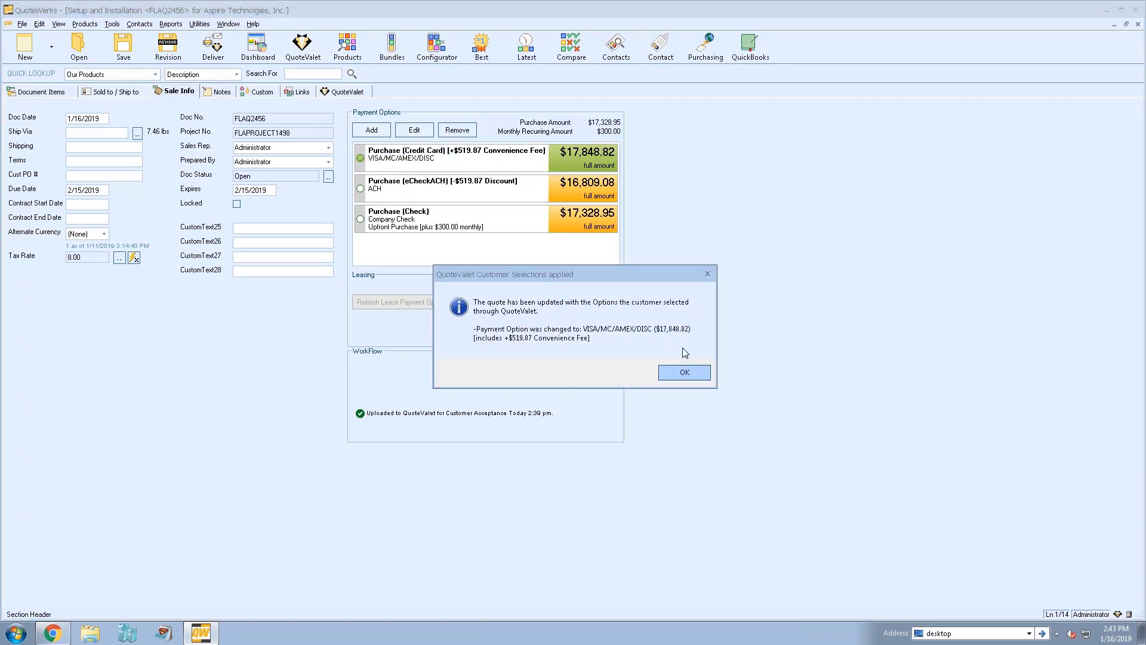
left_click(692, 372)
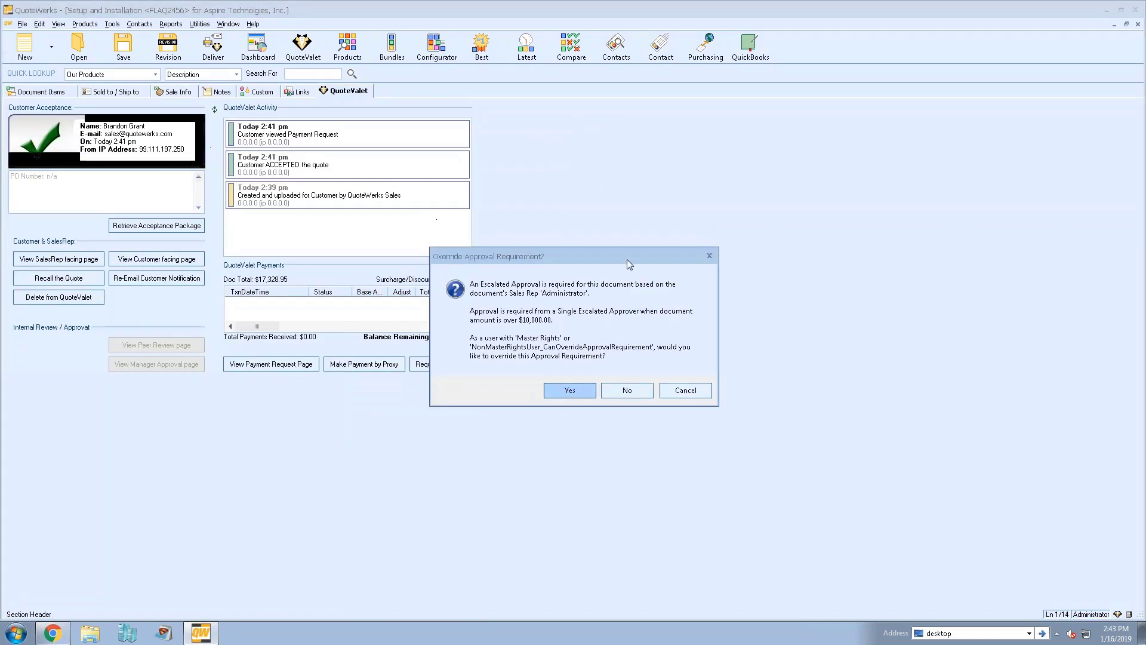
left_click(572, 390)
left_click(631, 440)
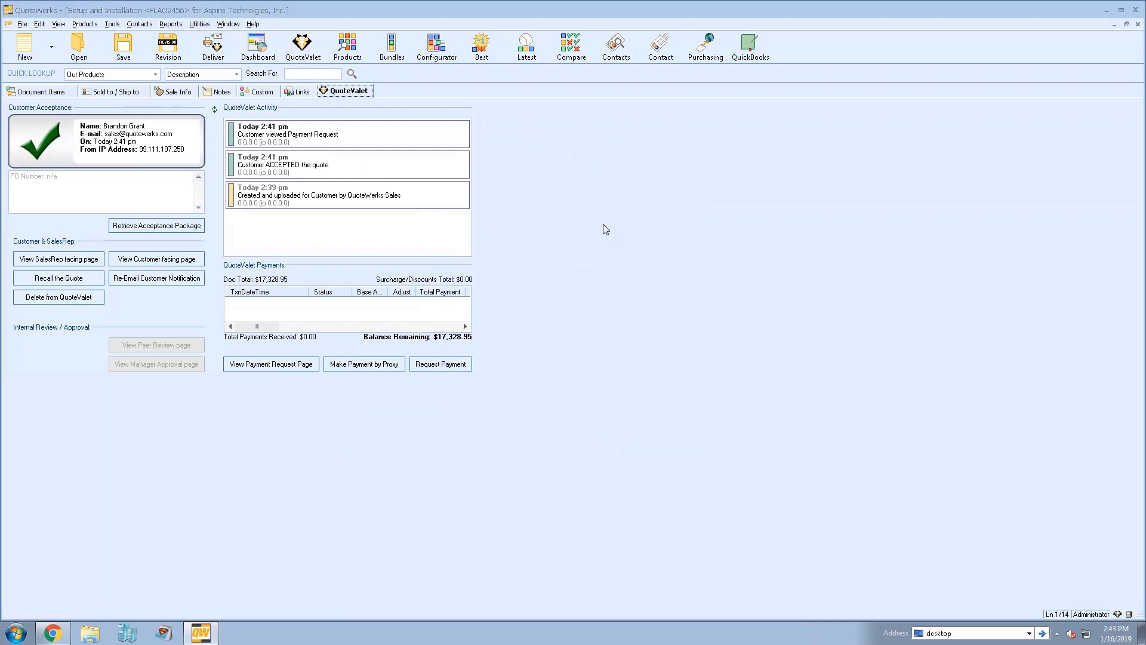
left_click(434, 368)
Limit the payment request to credit card by unchecking Company Check and ACH
left_click(686, 376)
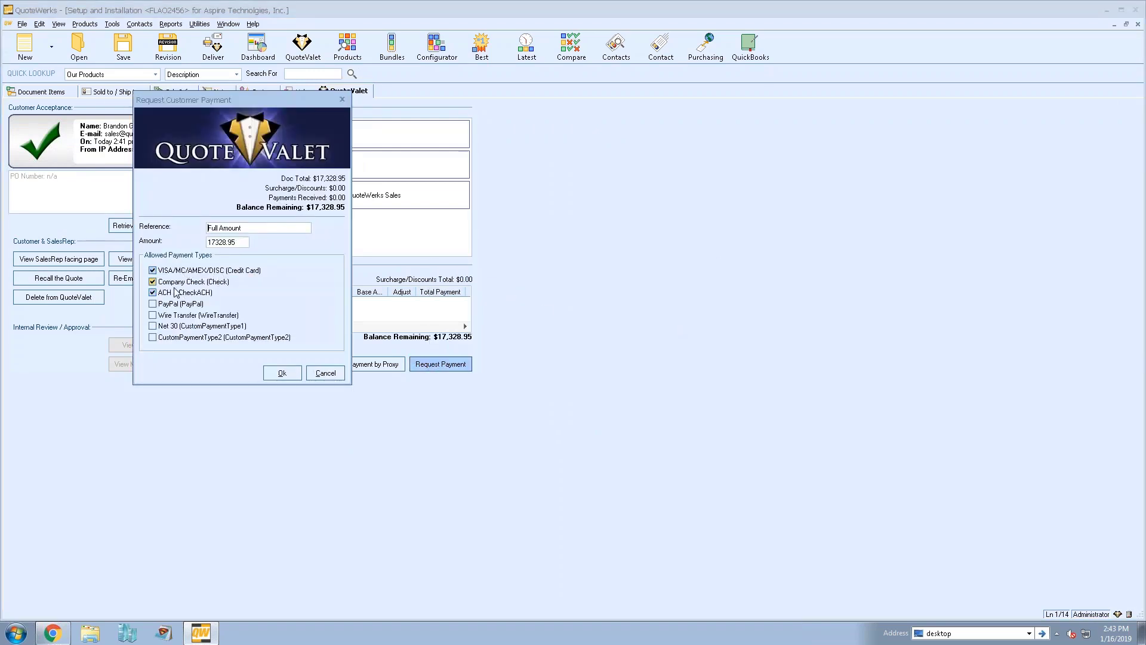
left_click_drag(215, 104, 569, 123)
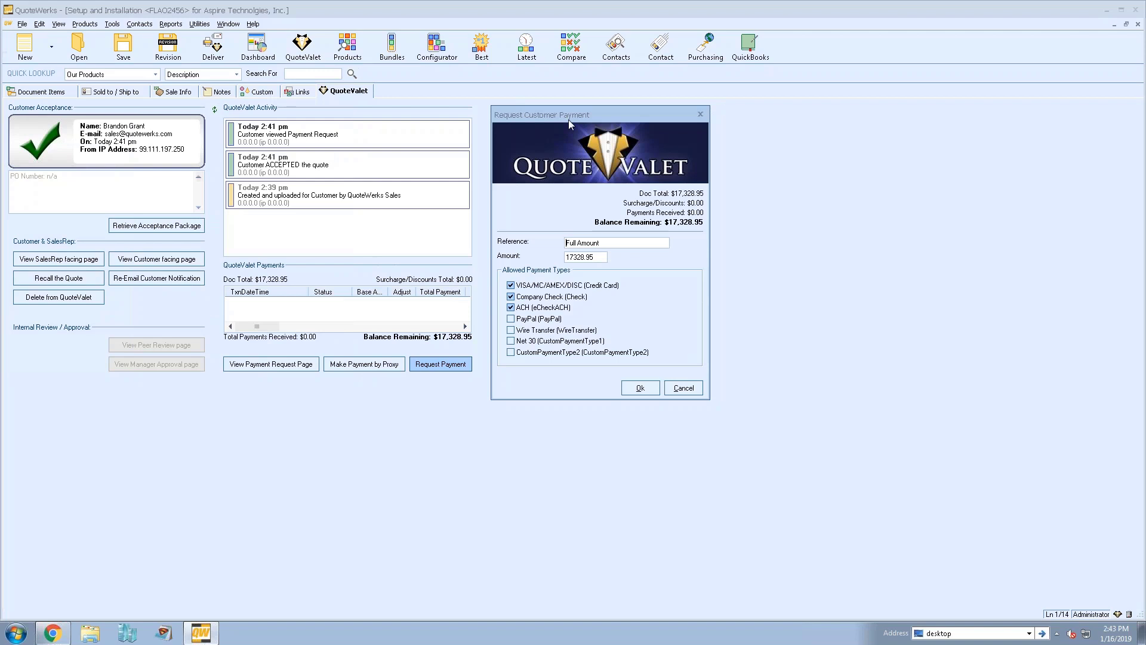
left_click(510, 308)
left_click(511, 296)
Set reference '2nd Installment' and amount 5000.00, e-mail the request, and view its payment page
triple_click(604, 244)
type("2nd Installment")
triple_click(569, 257)
type("5000")
left_click(633, 245)
left_click(639, 388)
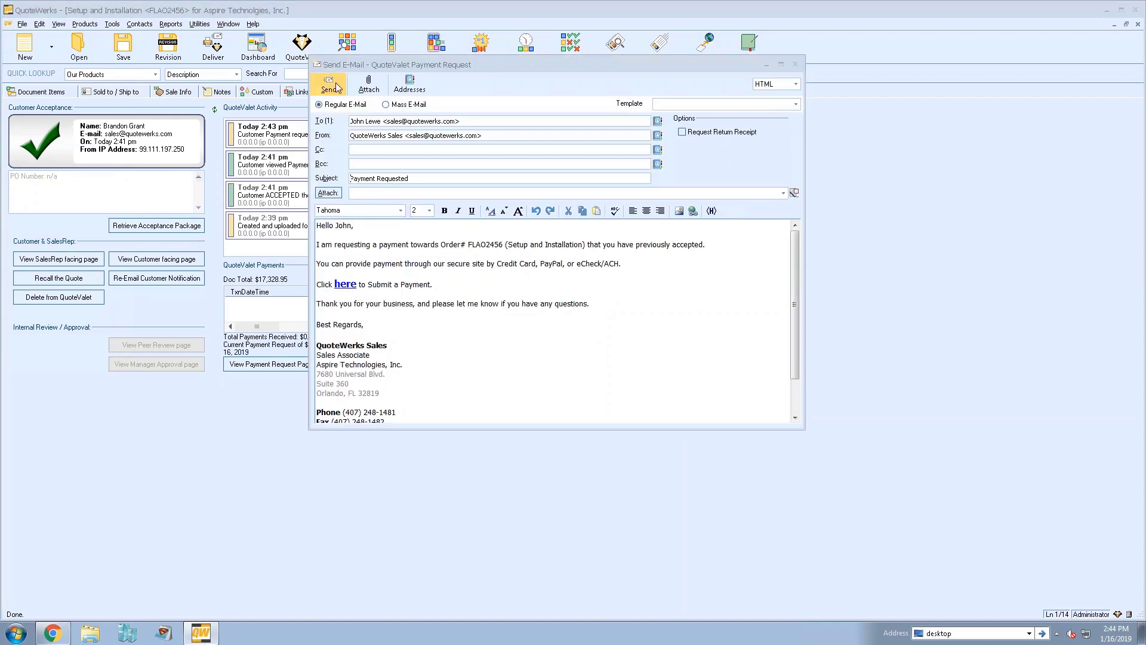
left_click(795, 65)
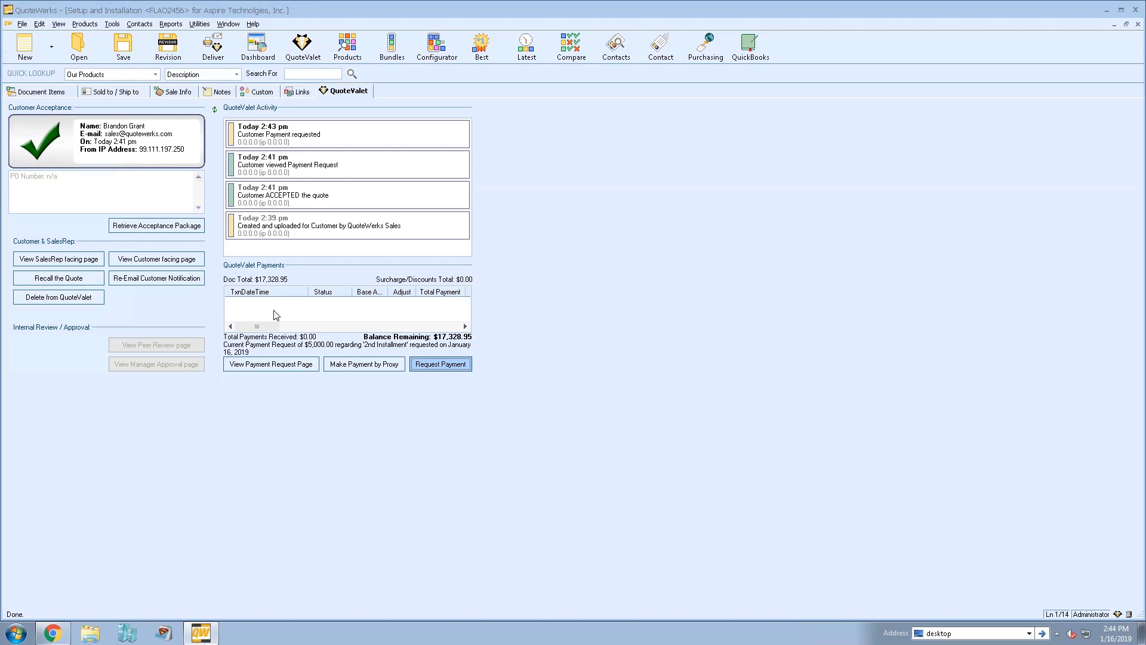
left_click(271, 363)
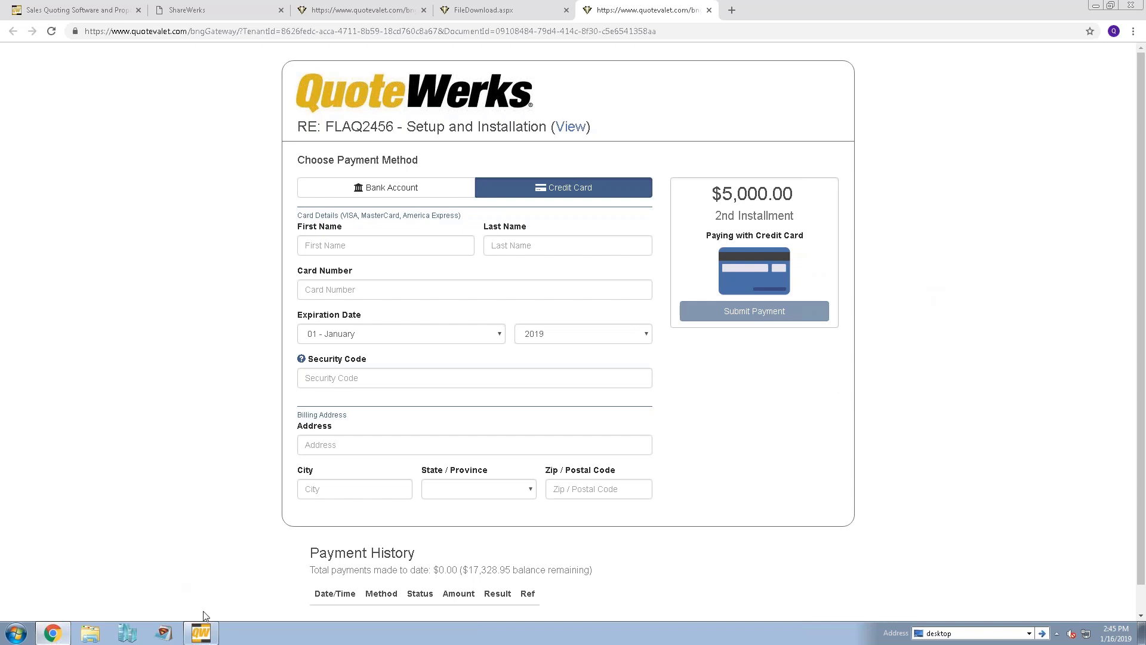
Bring QuoteWerks forward on the FLAQ2456 order's Document Items tab
left_click(202, 632)
left_click(74, 91)
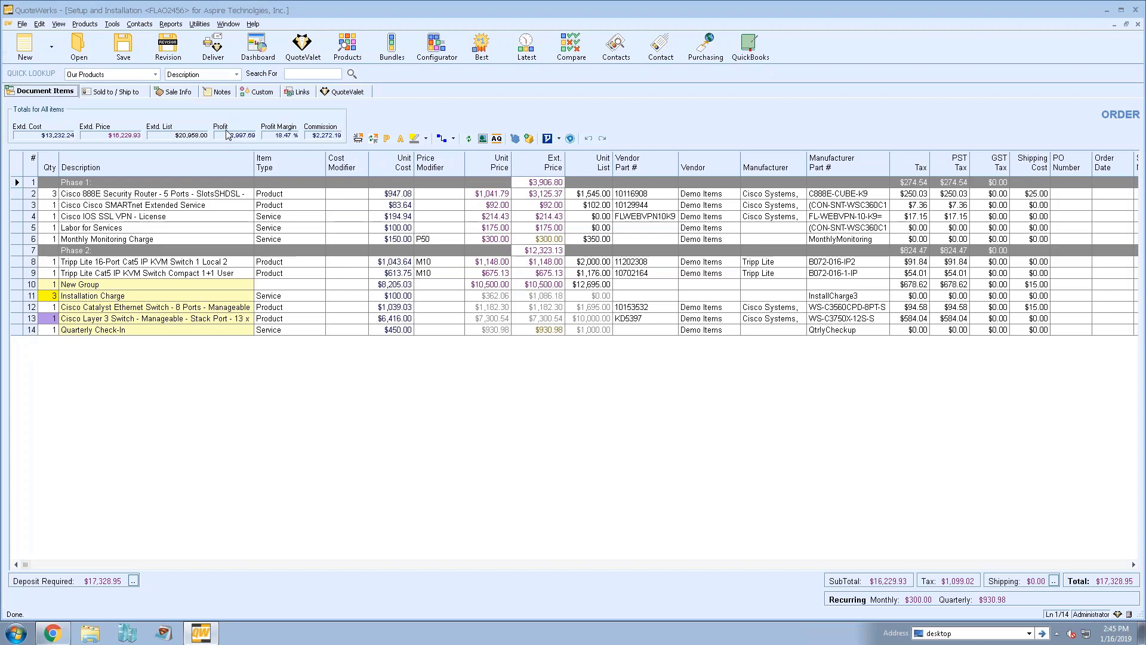
Duplicate the order as an Open QUOTE and save the new document as FLAQ2457
left_click(176, 92)
left_click(47, 92)
left_click(179, 91)
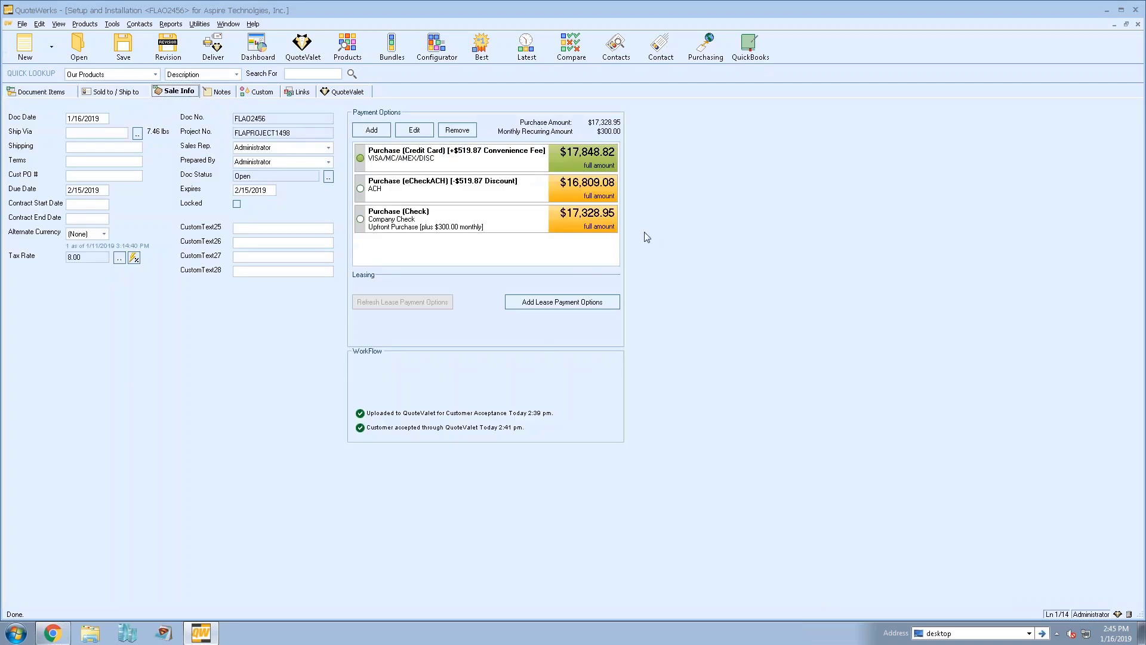
left_click(45, 92)
left_click(20, 24)
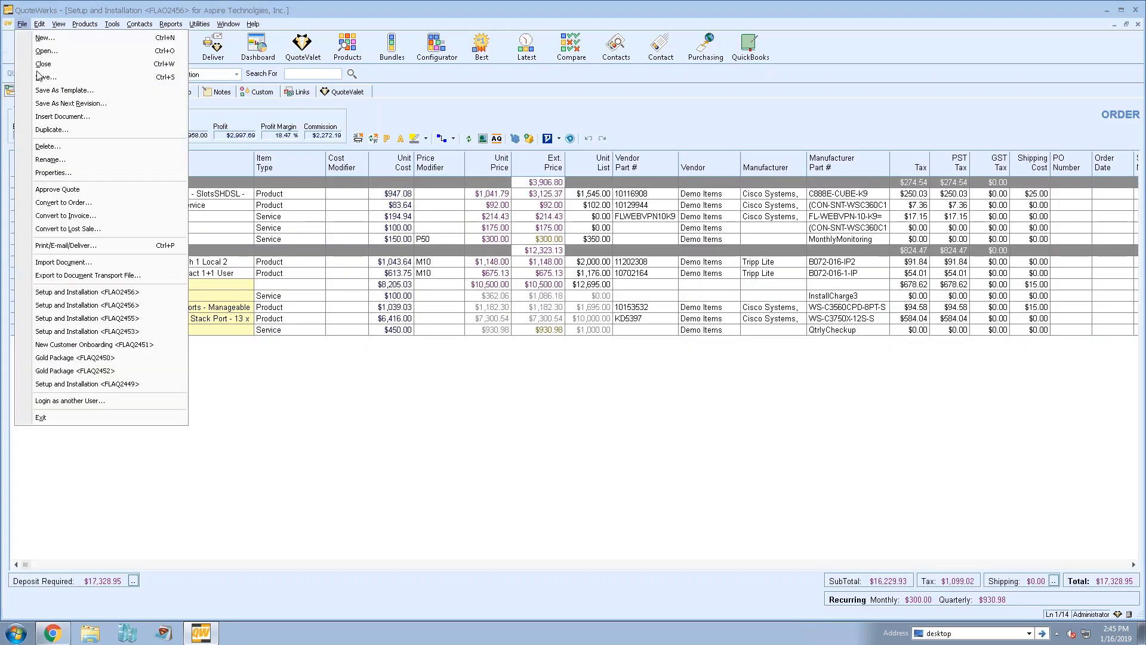
left_click(72, 128)
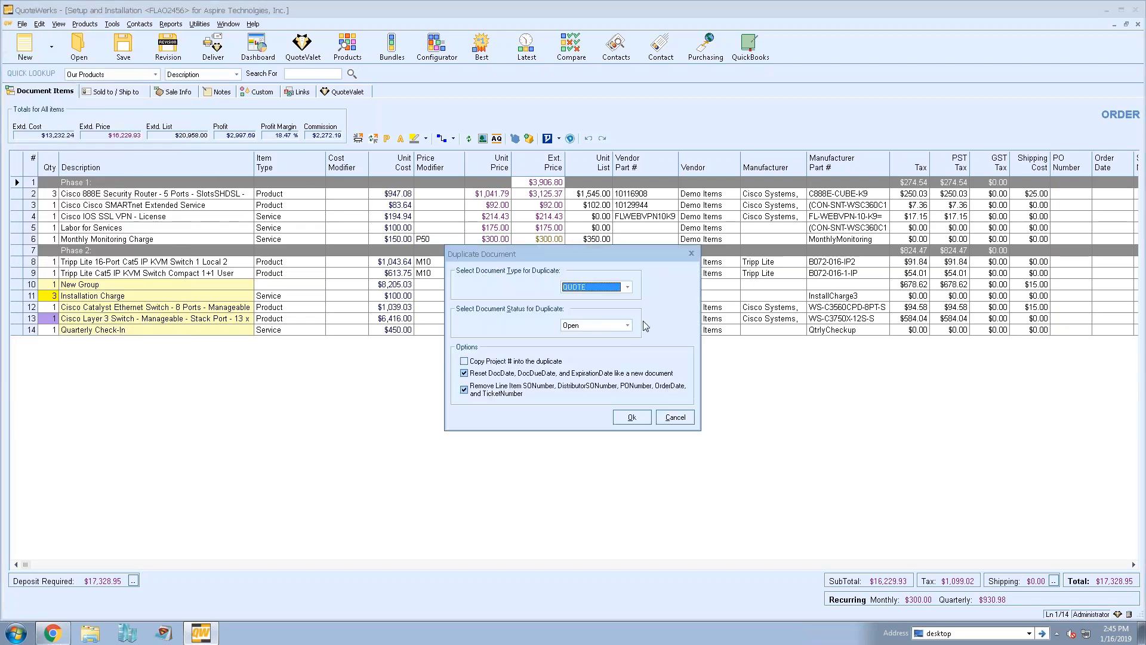
left_click(631, 416)
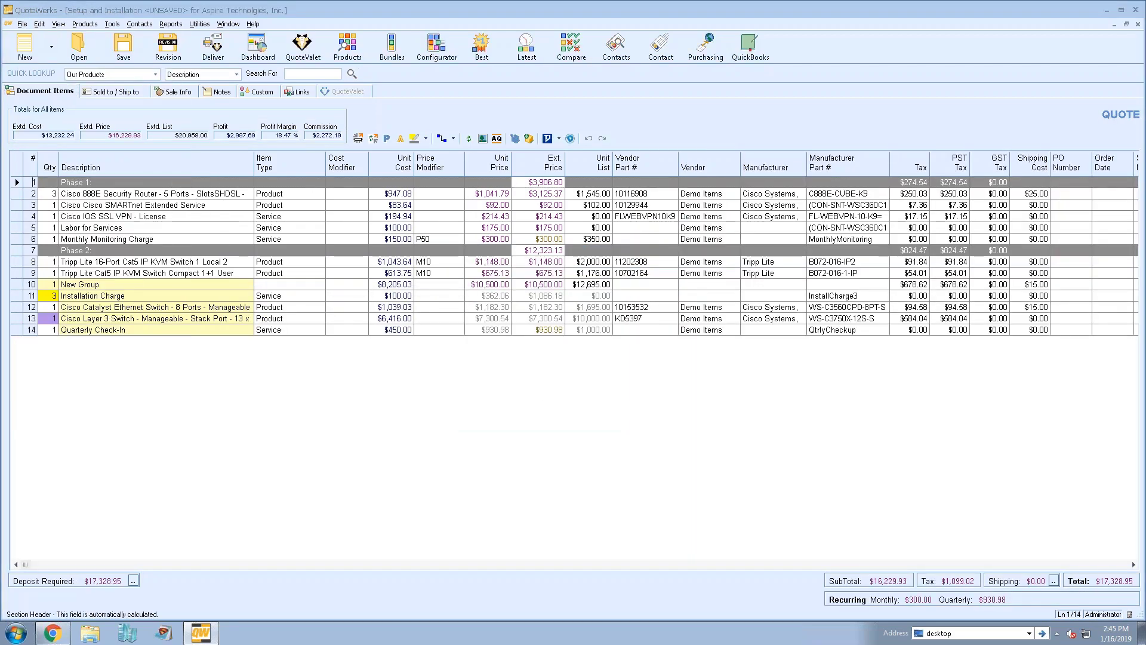
left_click(122, 44)
left_click(685, 290)
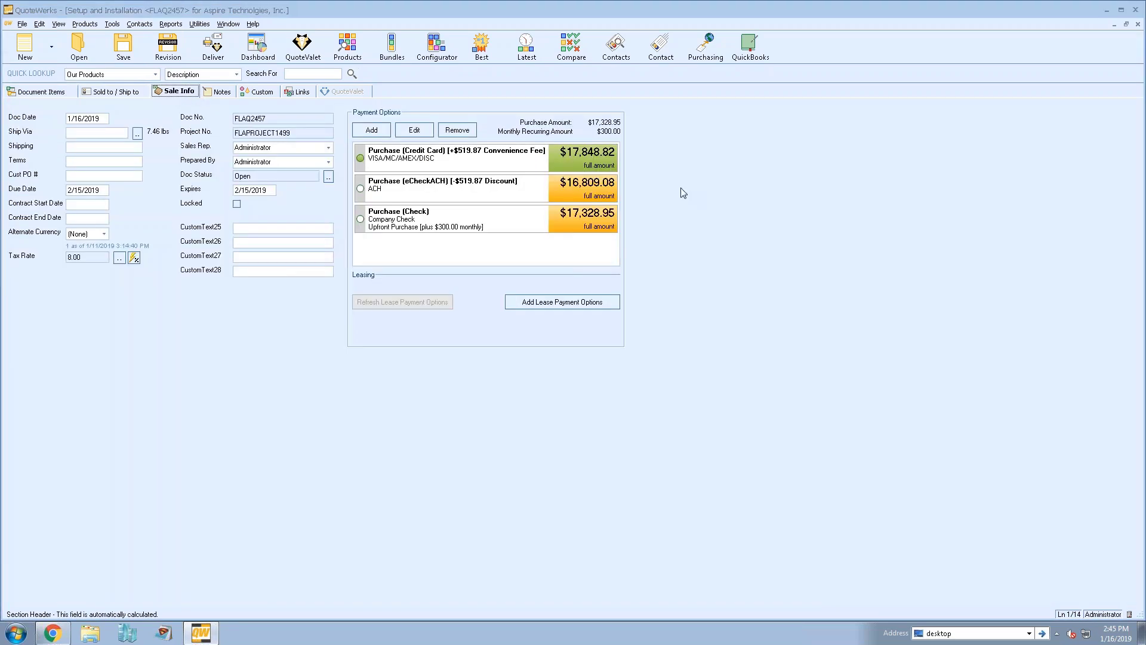
Review the Credit Card, eCheck and Check payment options, leaving Credit Card selected
left_click(447, 156)
left_click(430, 187)
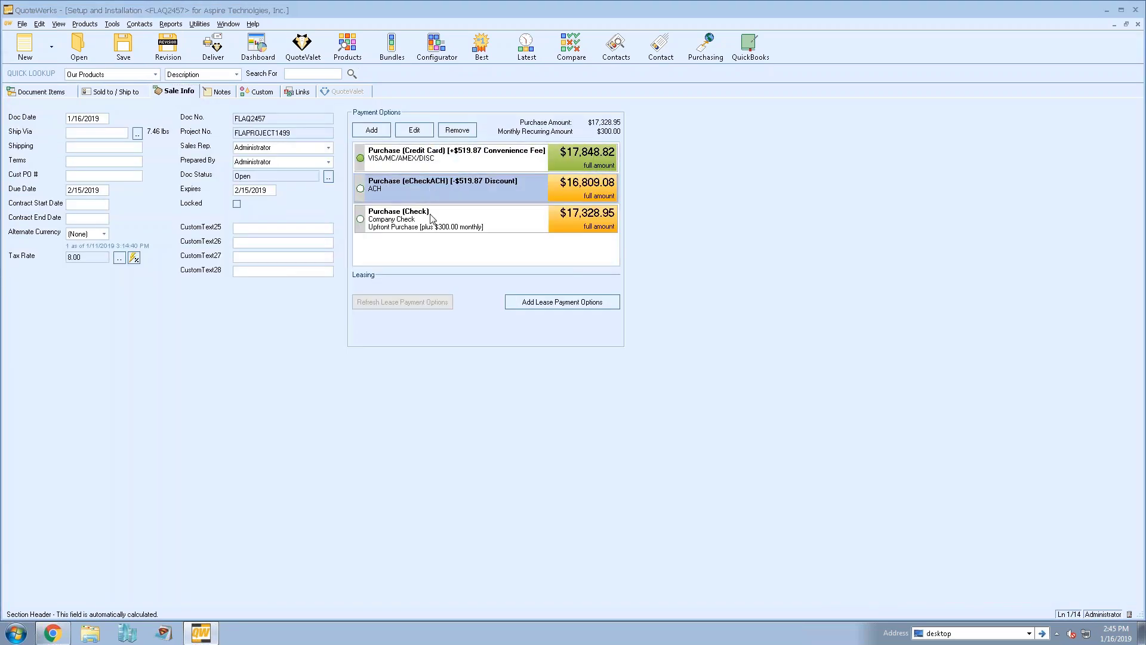
left_click(429, 203)
left_click(430, 189)
left_click(425, 158)
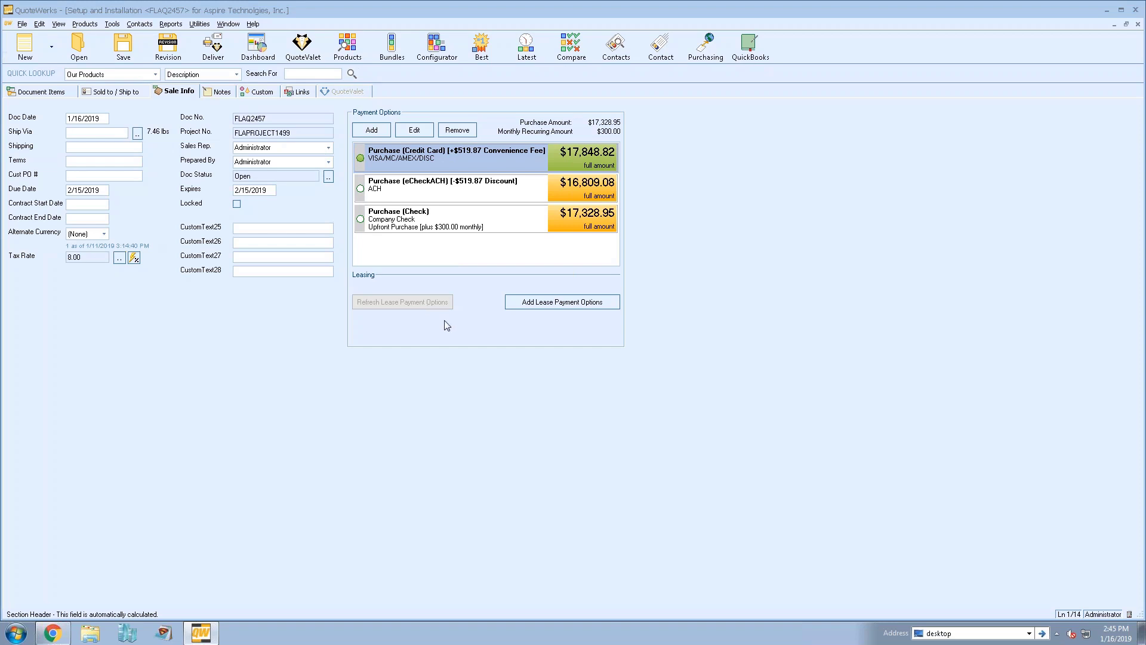
Get $1 Rental lease payments for 12, 24 and 36 months, excluding FMV, and add all three
left_click(609, 302)
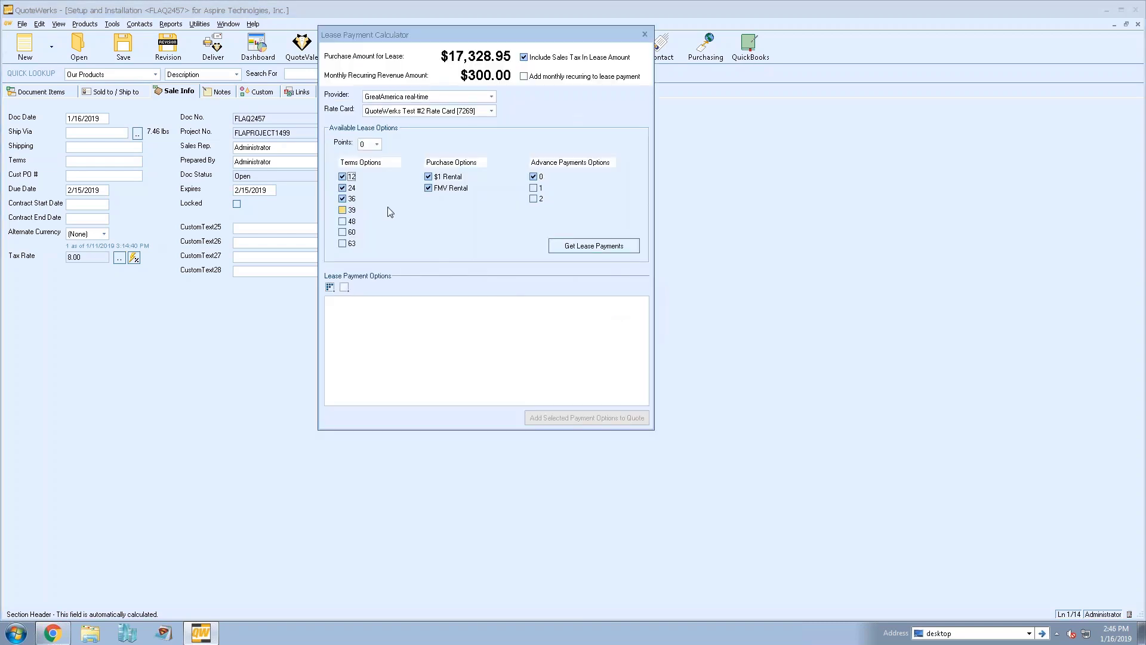
left_click(428, 188)
left_click(600, 254)
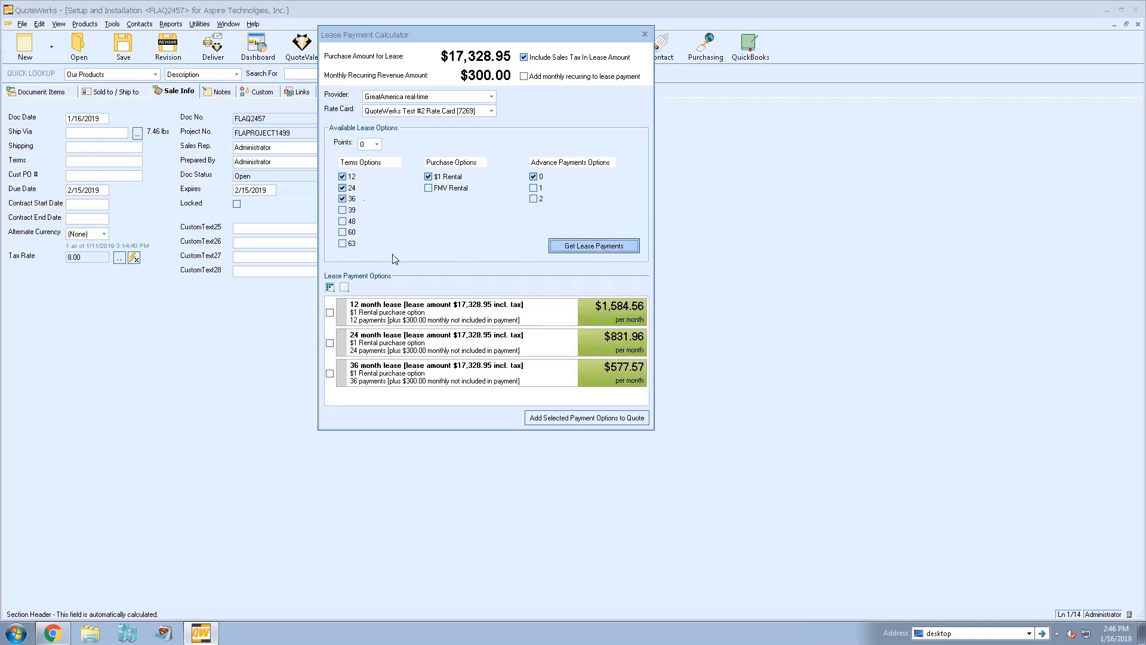
left_click(330, 287)
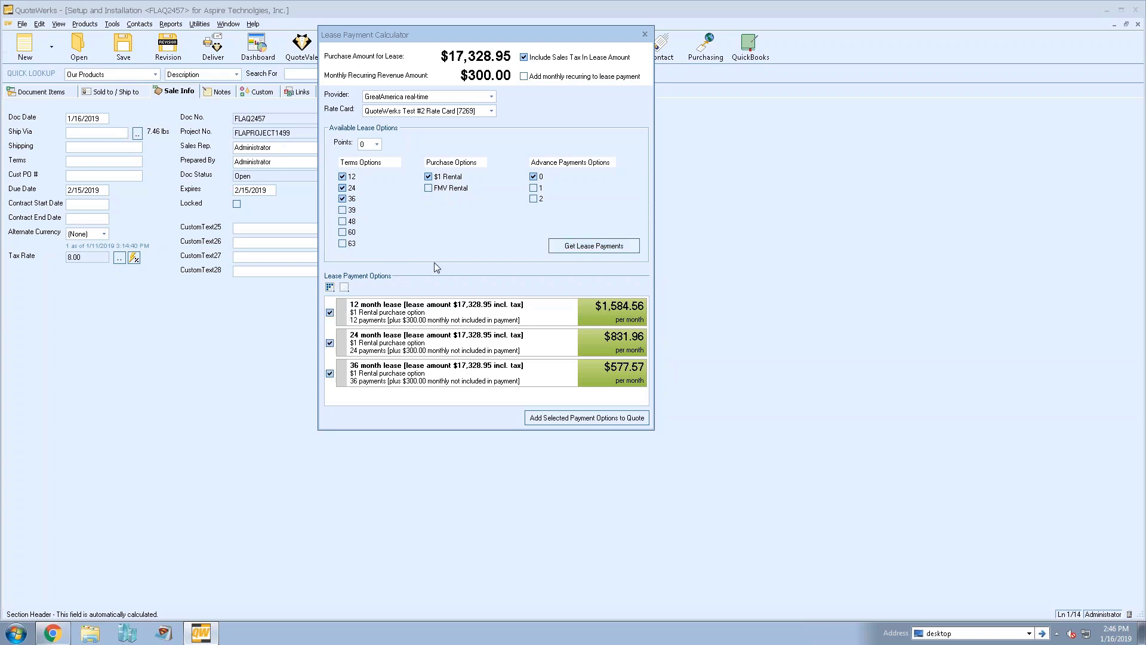
left_click(561, 420)
Compare the 12, 24 and 36-month leases and choose the 24-month lease at $831.96/month
left_click_drag(615, 157, 615, 212)
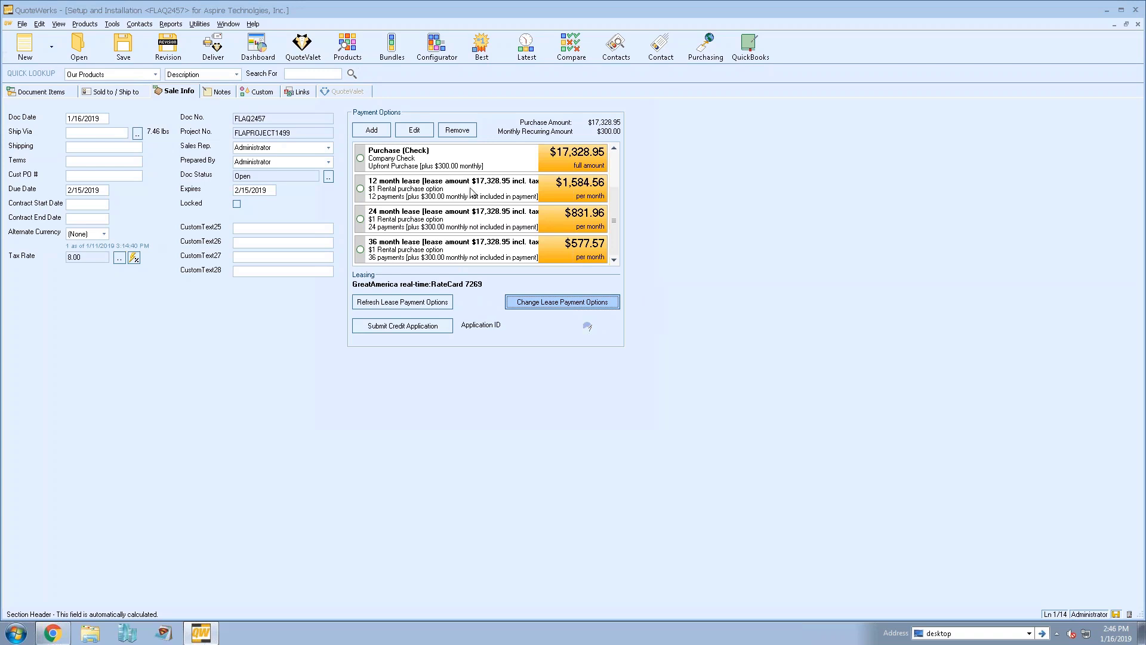
left_click(470, 187)
left_click(446, 214)
left_click(440, 246)
left_click(395, 226)
left_click(394, 192)
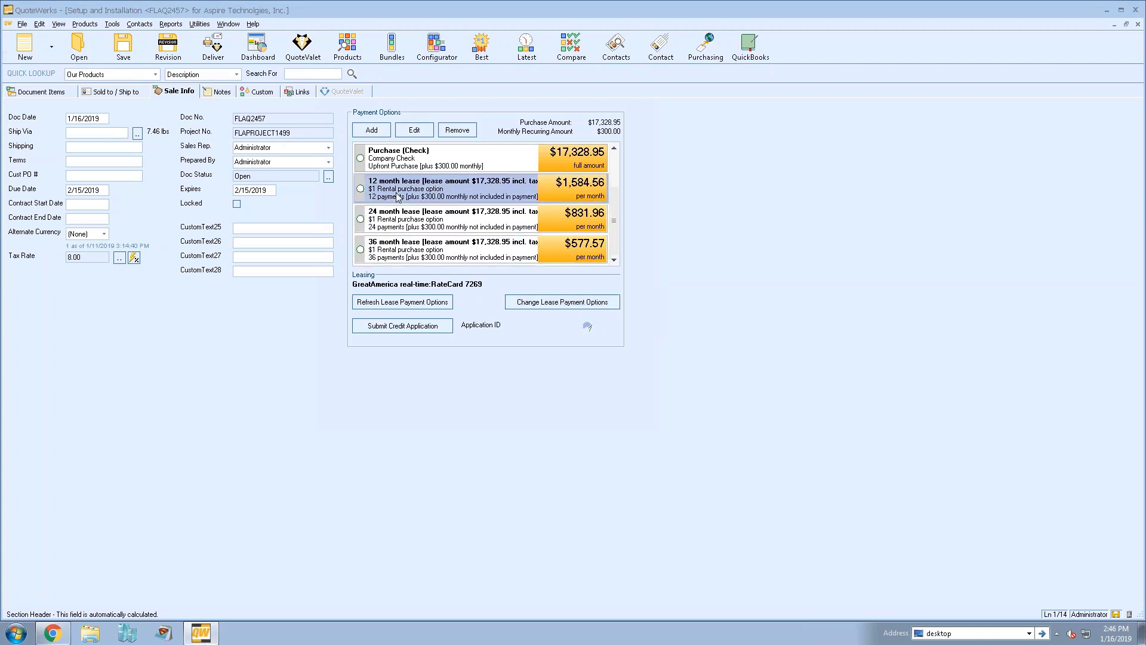
left_click(463, 215)
left_click(452, 240)
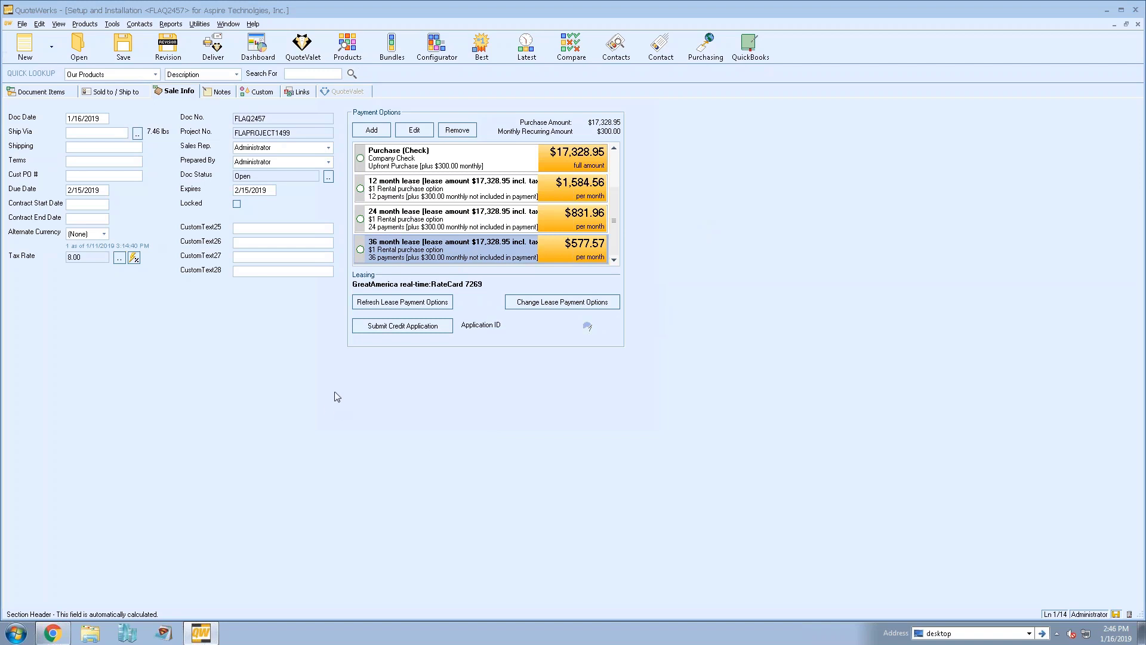
double_click(615, 260)
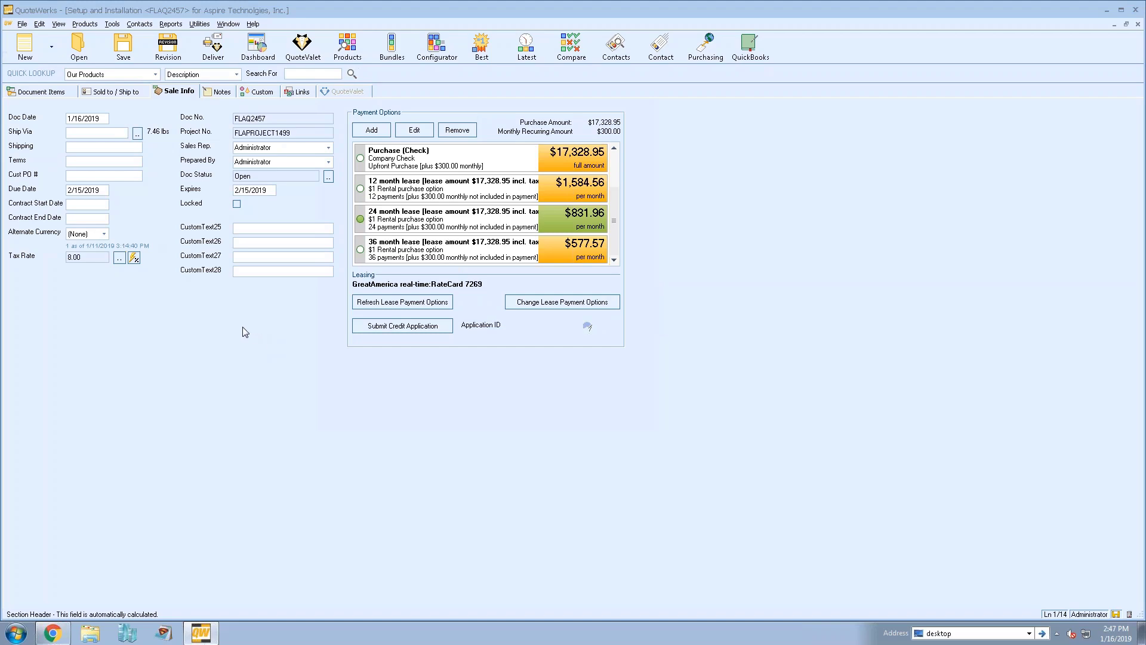
Check the FLAQ2457 line items and lease payment options, then view its introduction and closing notes
left_click(52, 93)
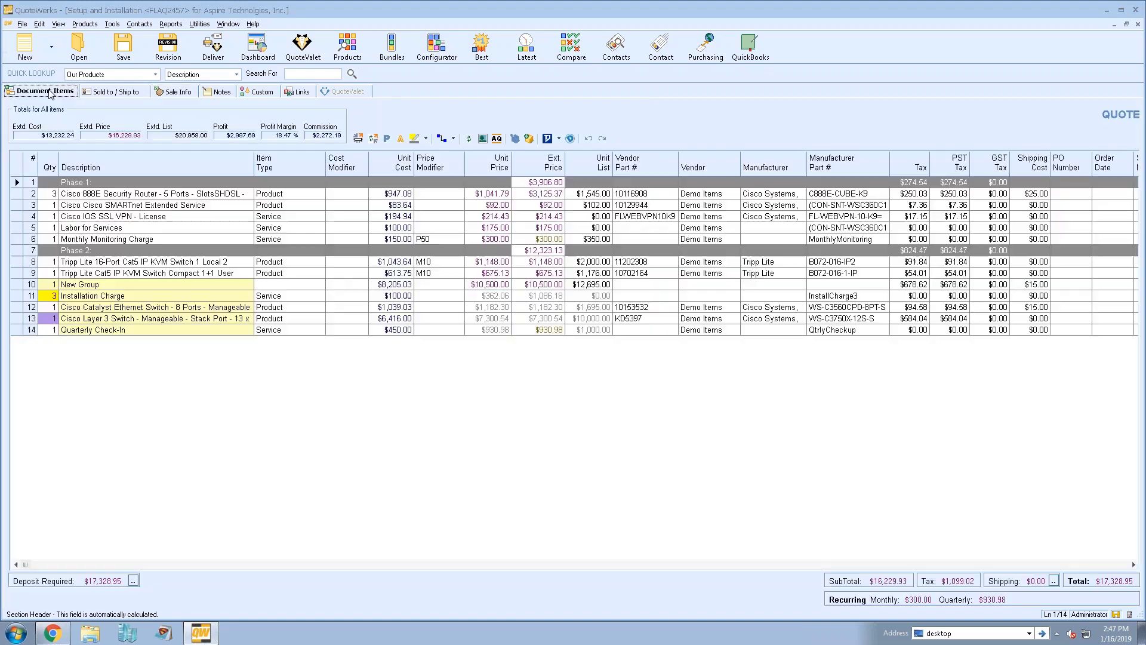
left_click(171, 92)
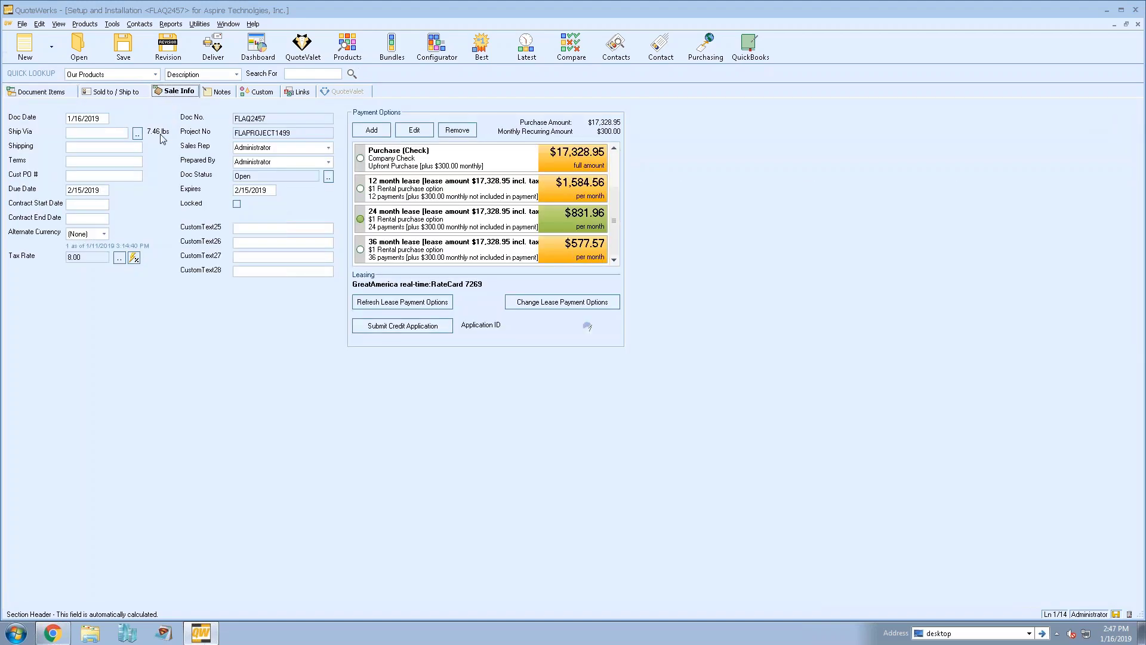
left_click(220, 92)
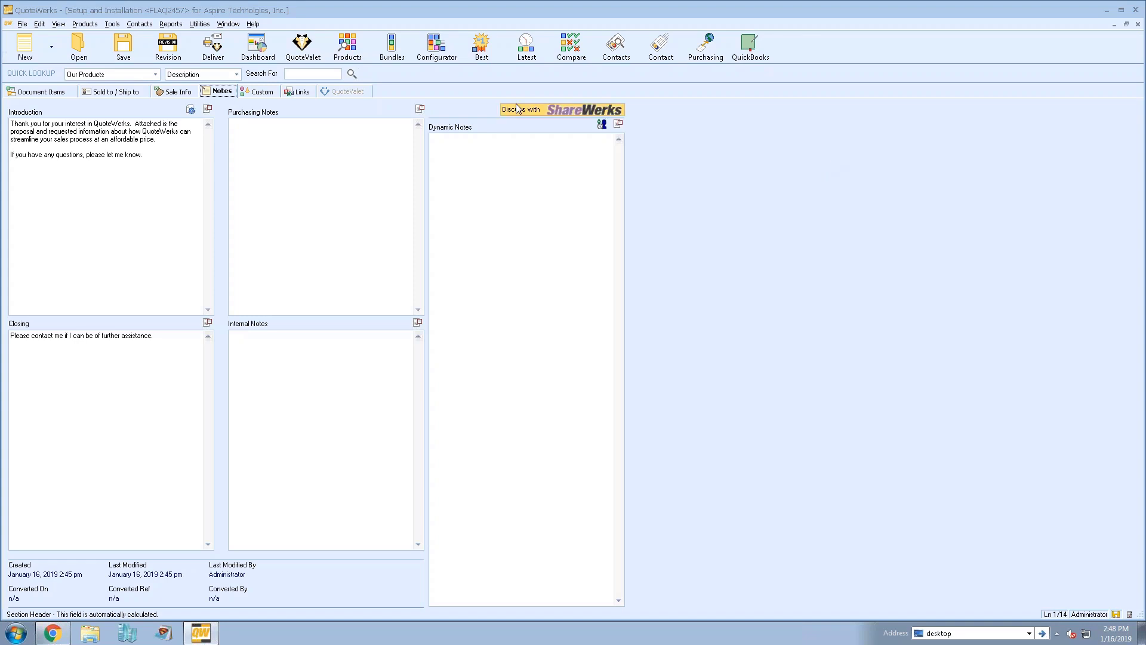
Launch a ShareWerks discussion for FLAQ2457, dismissing the Web subscription licensing error
left_click(546, 111)
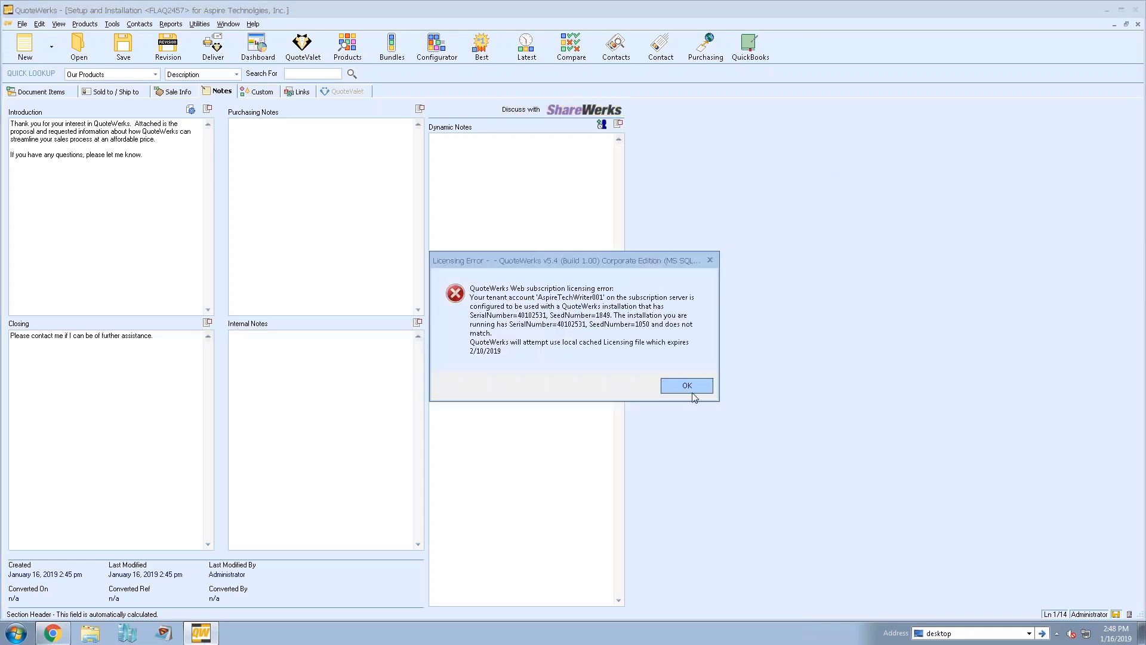
left_click(688, 385)
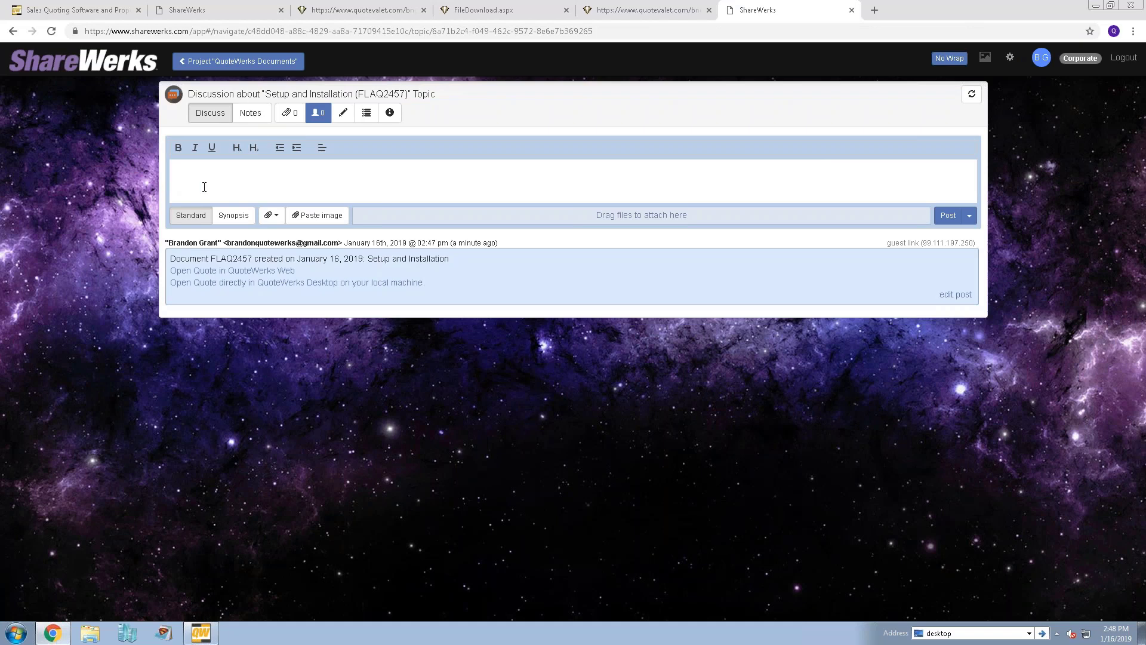
From the FLAQ2457 Setup and Installation discussion, go back to the QuoteWerks Documents topics list
left_click(207, 172)
left_click(239, 60)
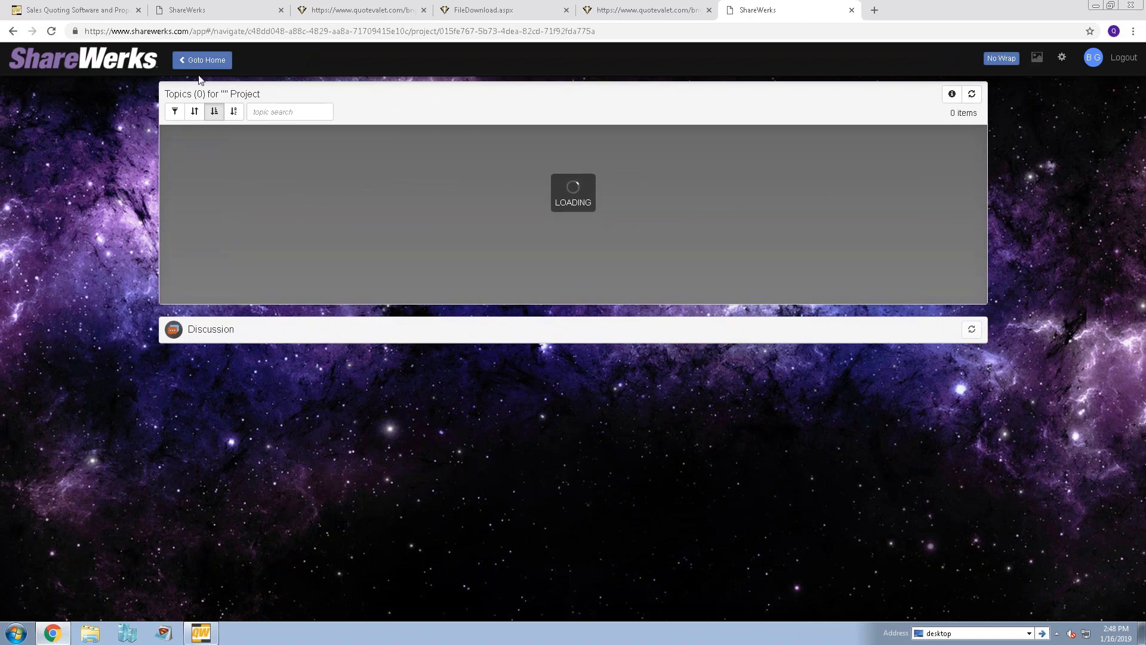
Read the Gold Package topic in QuoteWerks Documents, then return to the FLAQ2457 line items in QuoteWerks
left_click(213, 13)
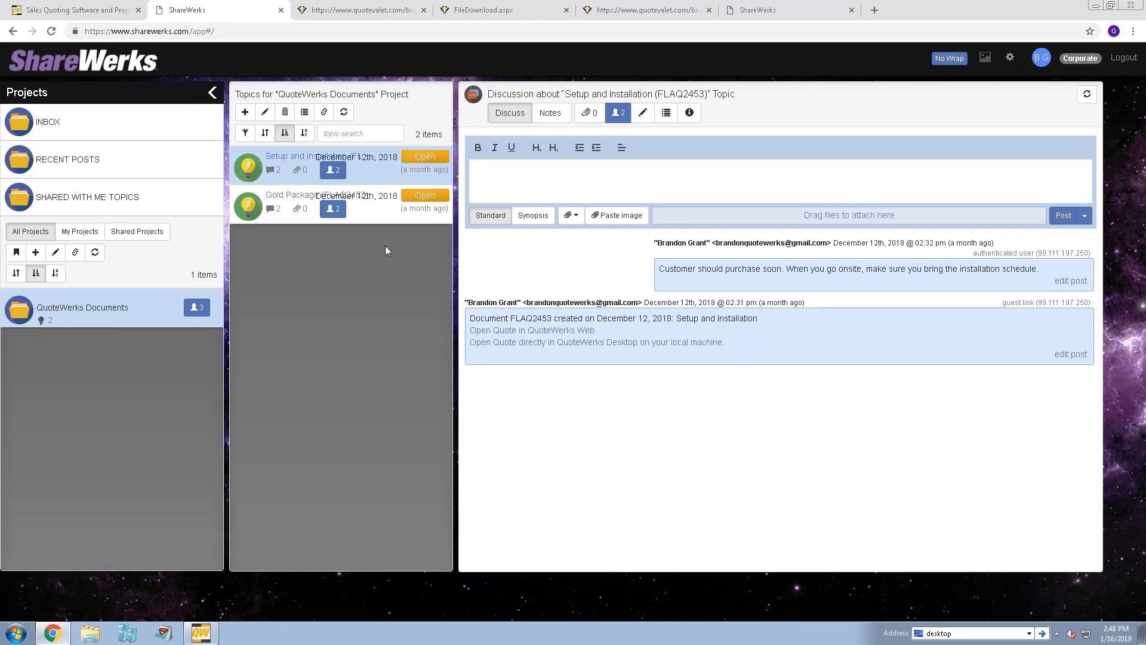
left_click(386, 214)
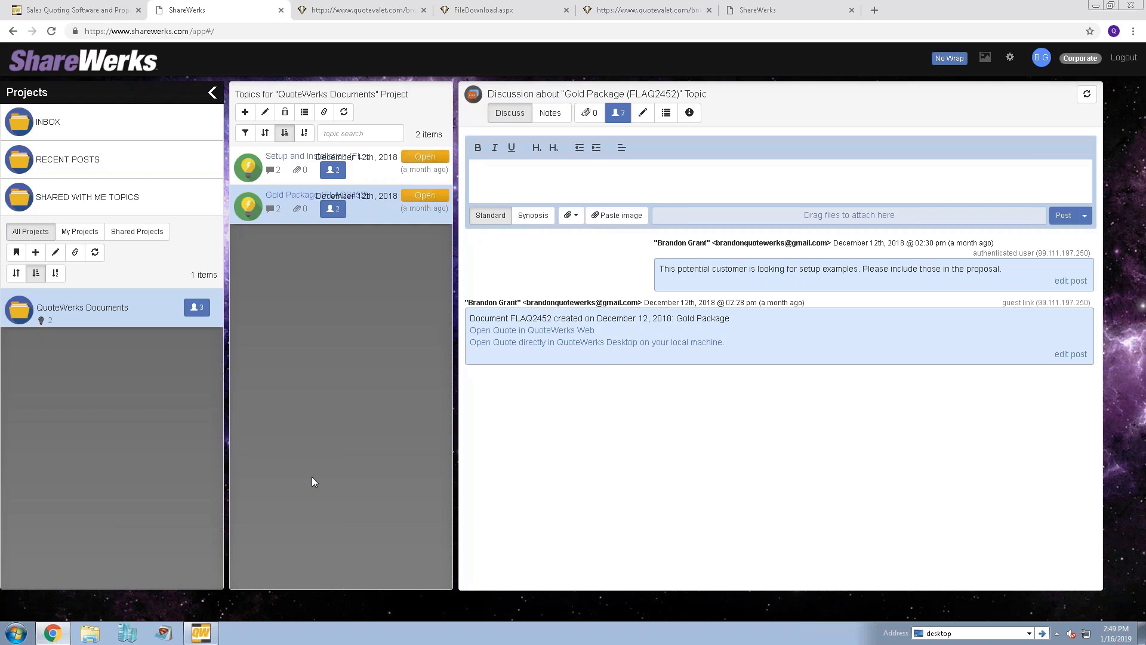
left_click(209, 637)
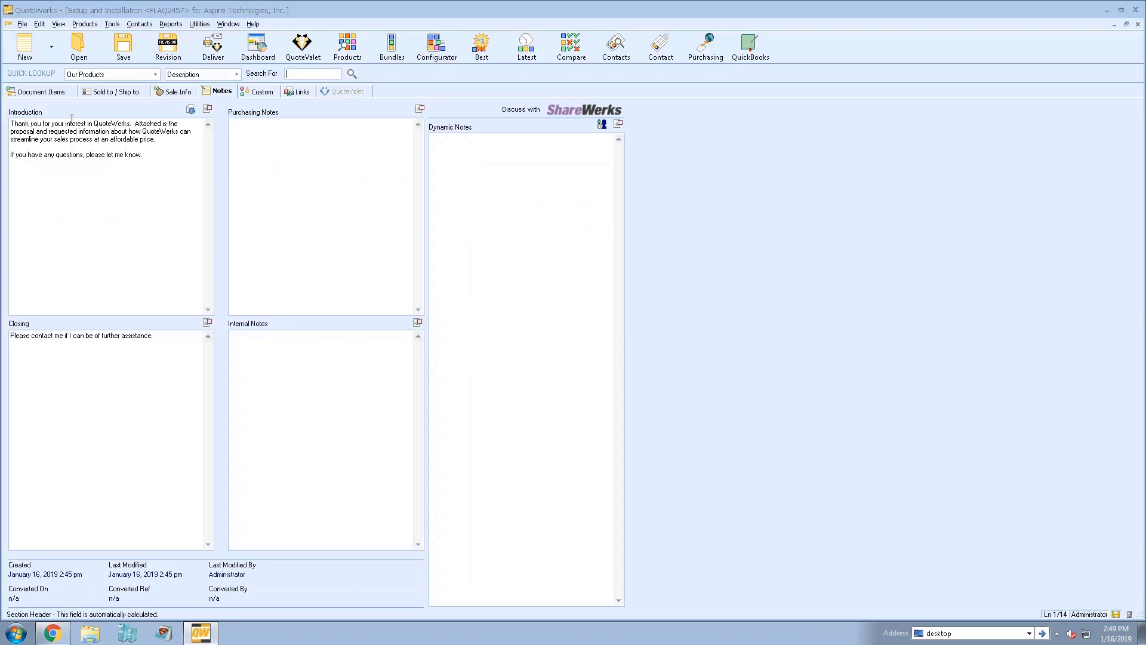
left_click(59, 93)
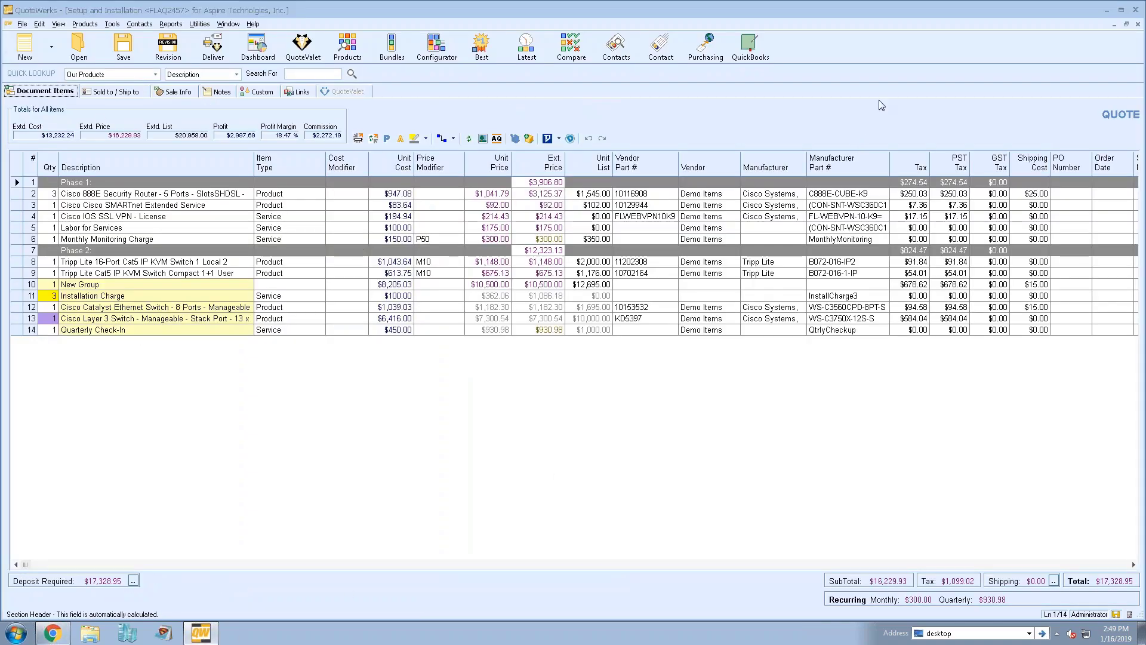